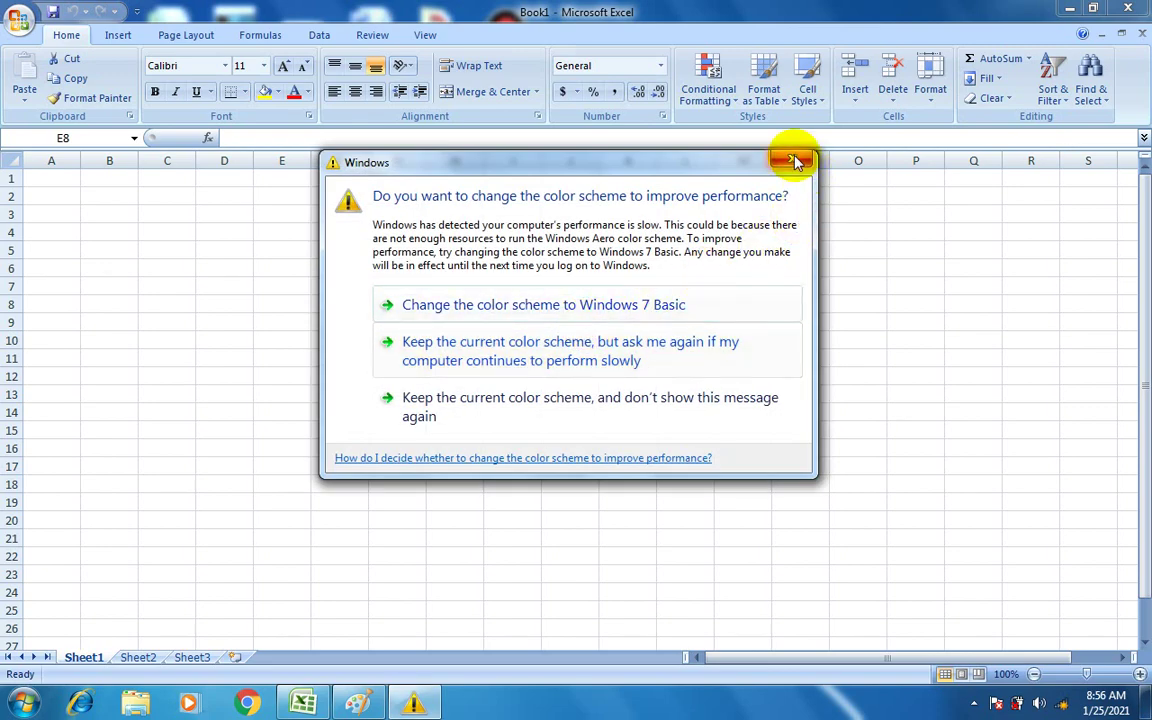
# Dismiss the Windows color scheme prompt and enter 2003 in cell H4 with .xls beside it in I4.
pyautogui.click(796, 163)
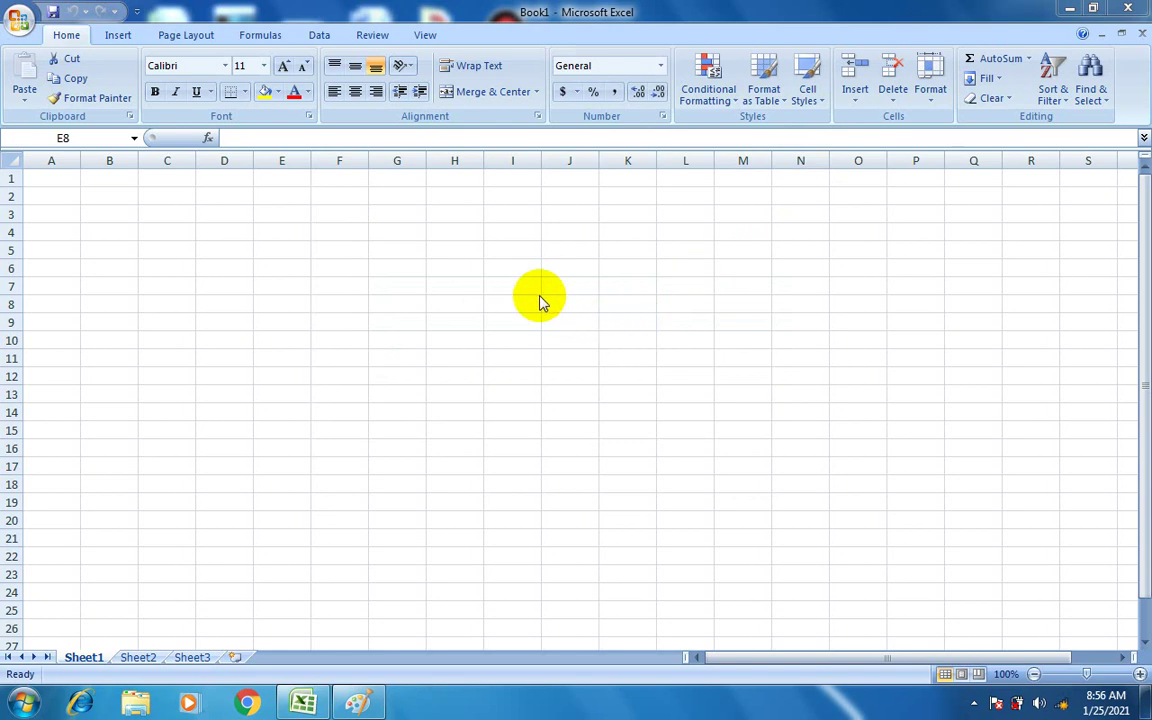
pyautogui.doubleClick(451, 231)
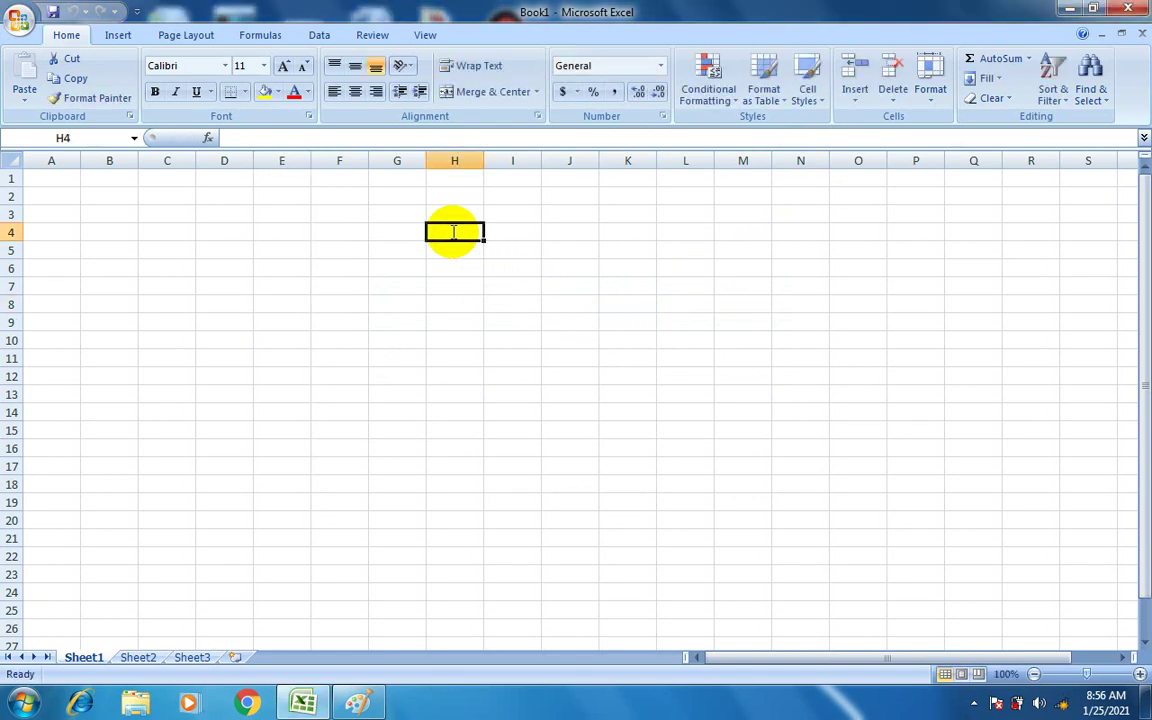
pyautogui.write('20003')
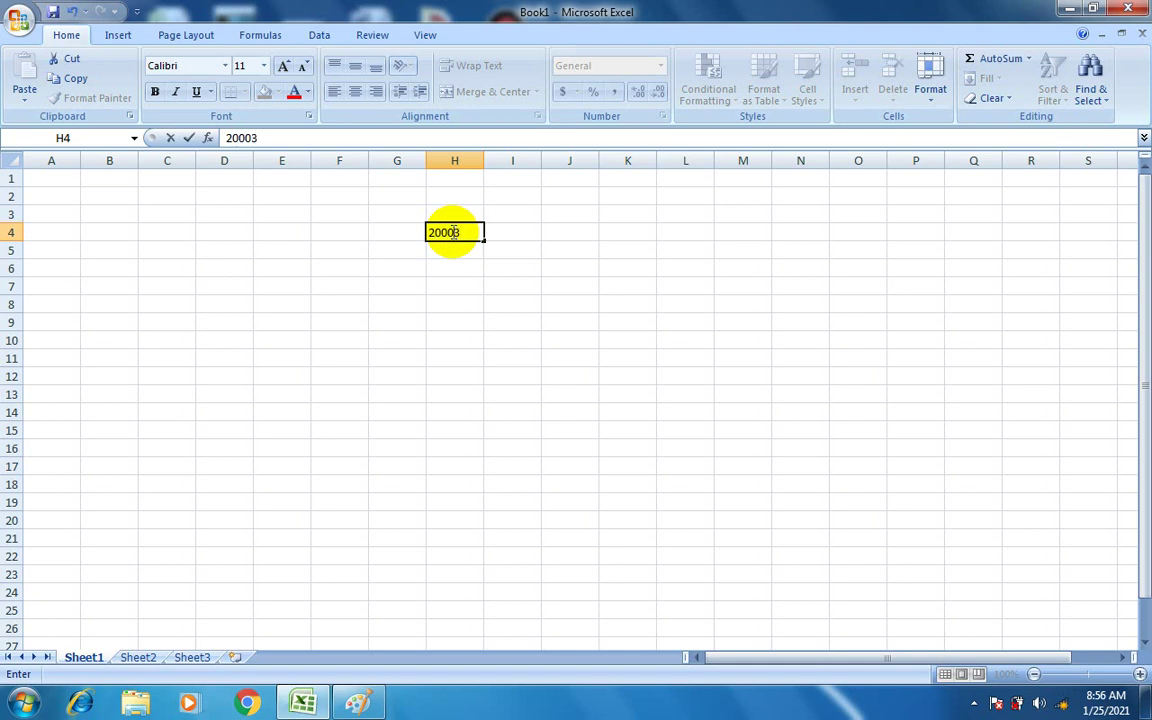
pyautogui.press('BackSpace')
pyautogui.press('BackSpace')
pyautogui.write('3')
pyautogui.press('Tab')
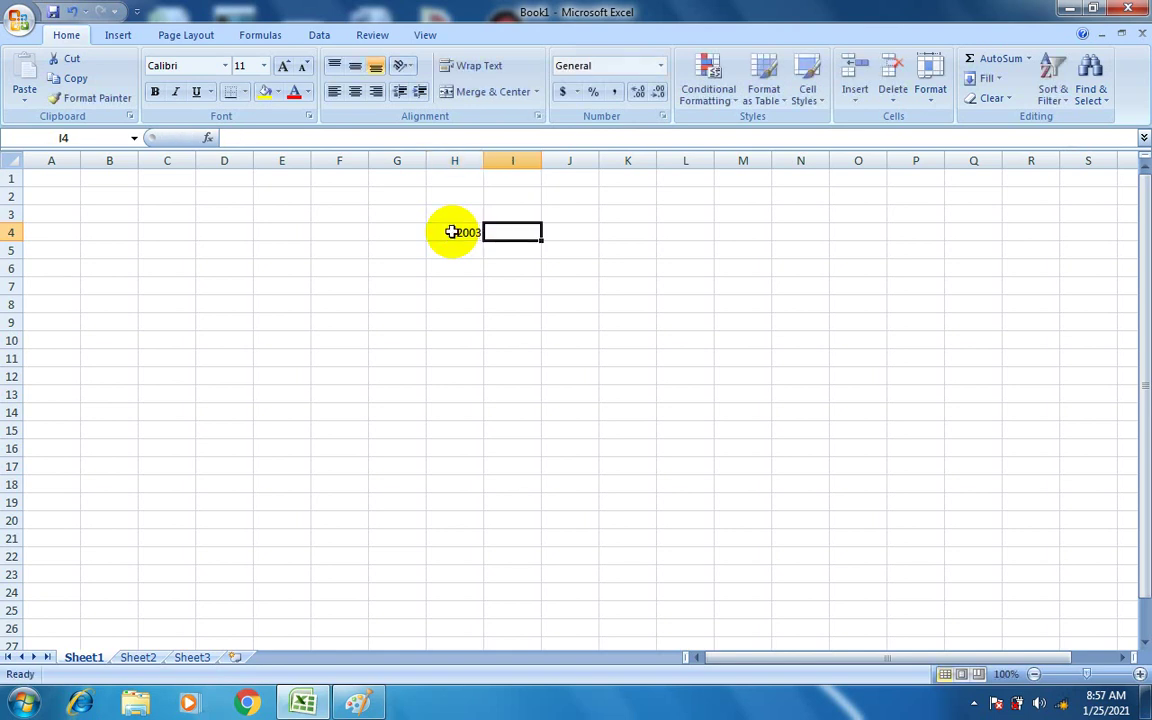
pyautogui.write('.')
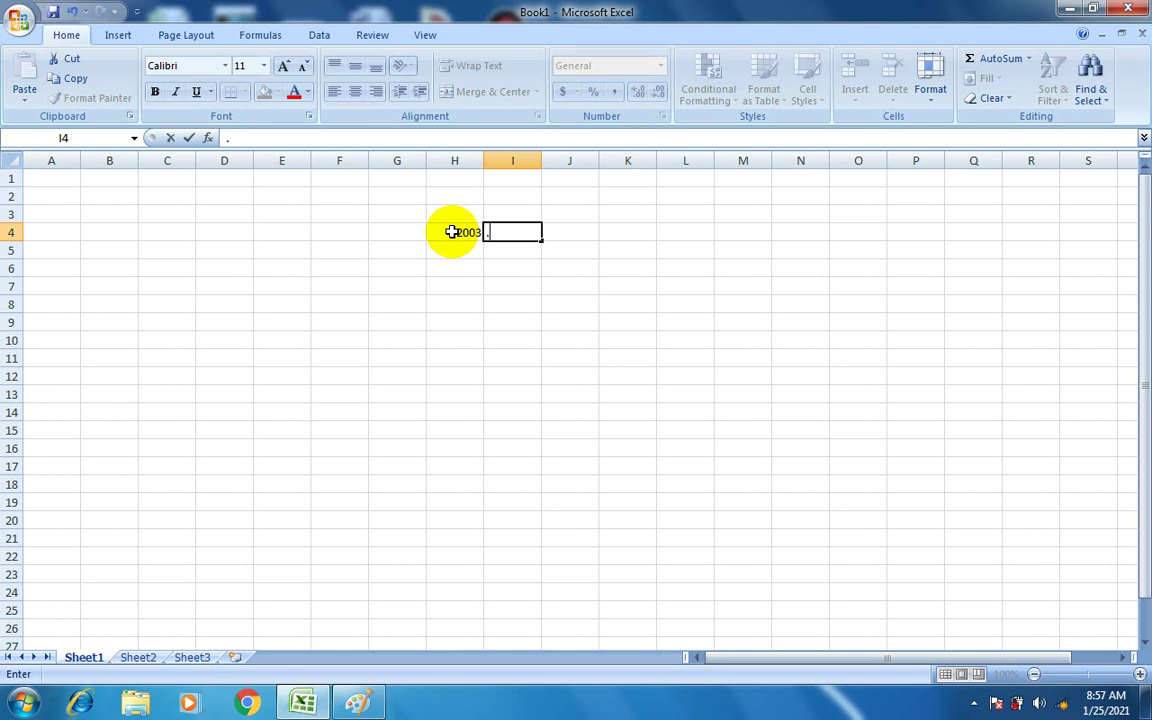
pyautogui.write('xls')
pyautogui.press('Return')
# Enter 2007 in cell H5 with the extension .xlsx beside it in I5.
pyautogui.press('Left')
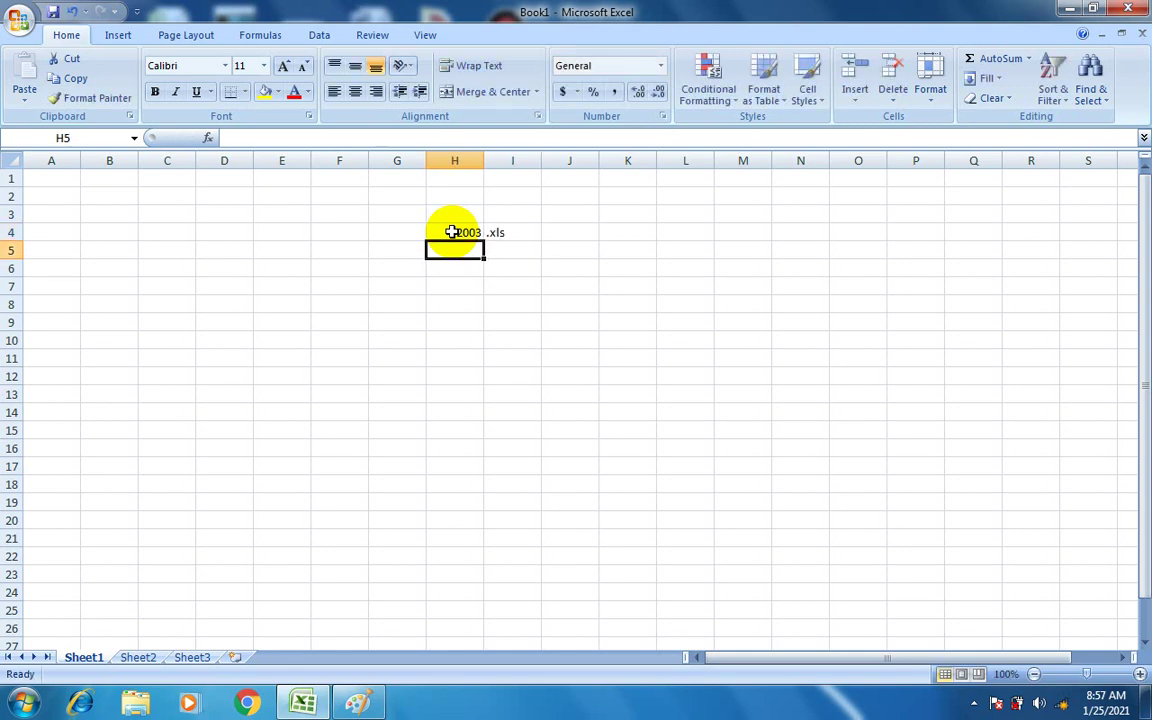
pyautogui.write('2007')
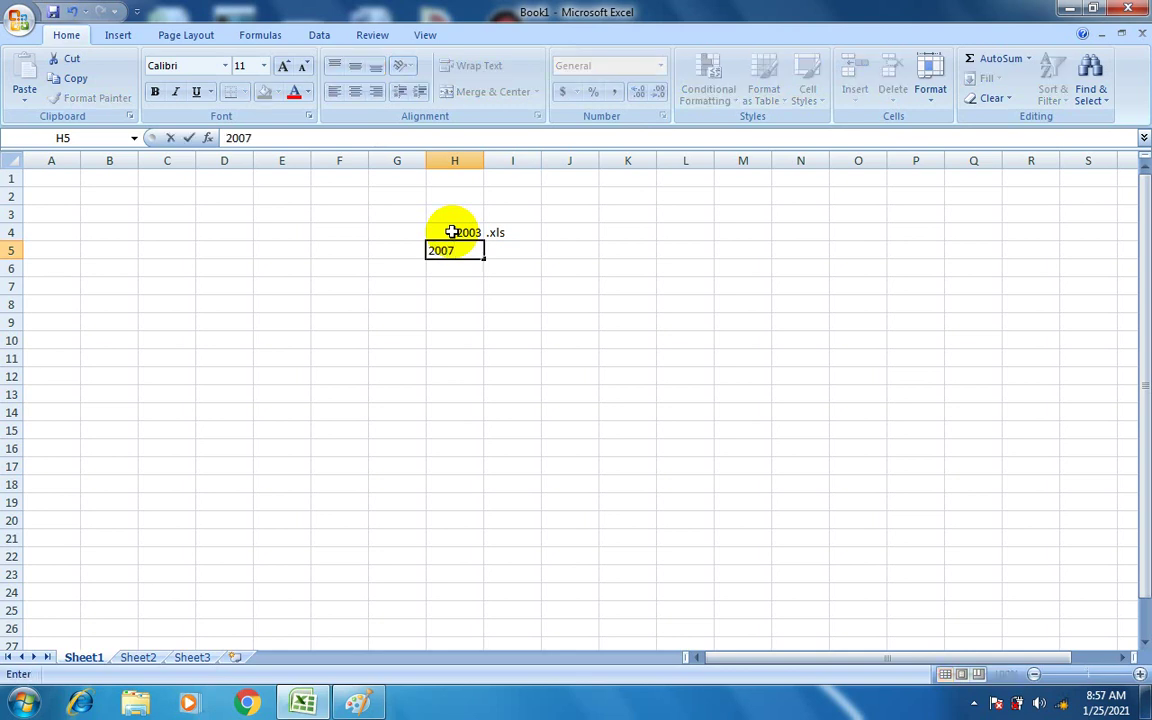
pyautogui.press('Right')
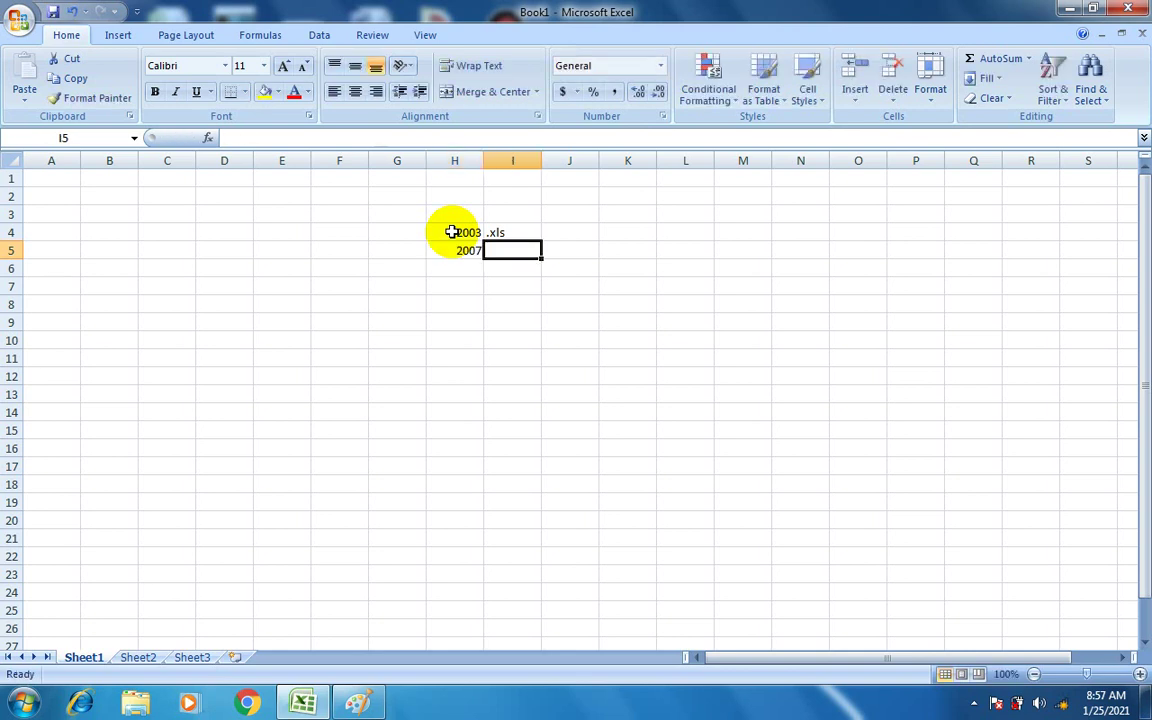
pyautogui.write('.')
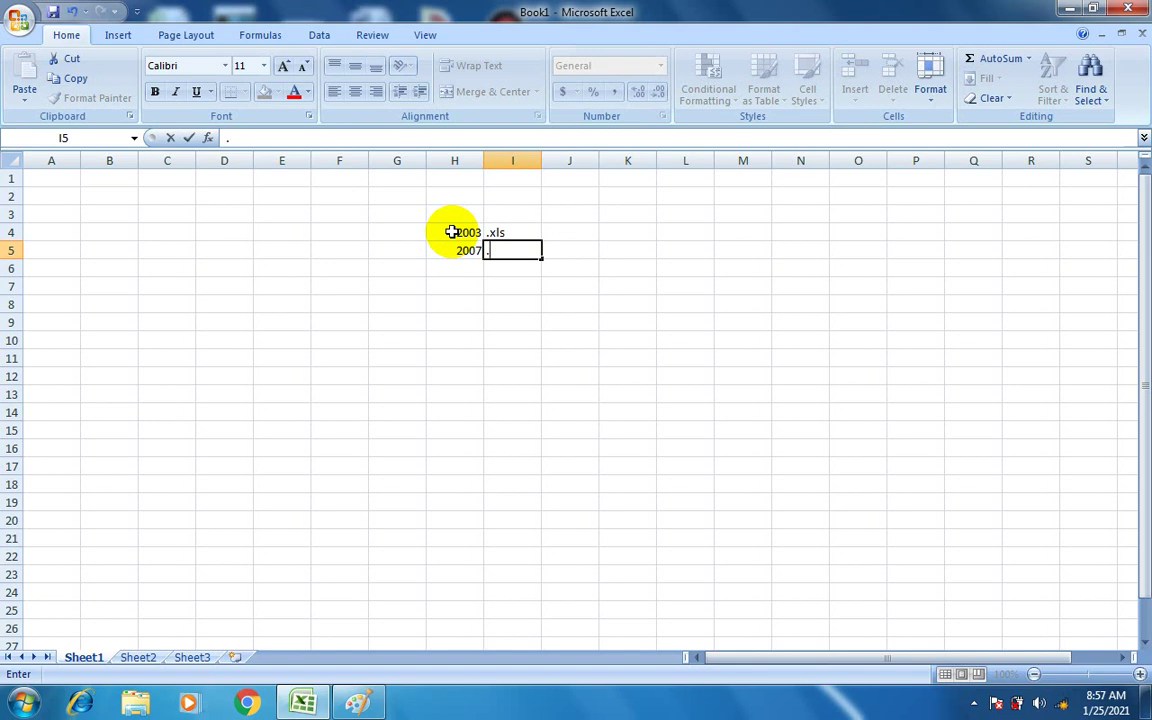
pyautogui.write('xlsx')
pyautogui.press('Return')
# Continue the list of versions with 2009 in cell H6 and 2012 in H7.
pyautogui.press('Left')
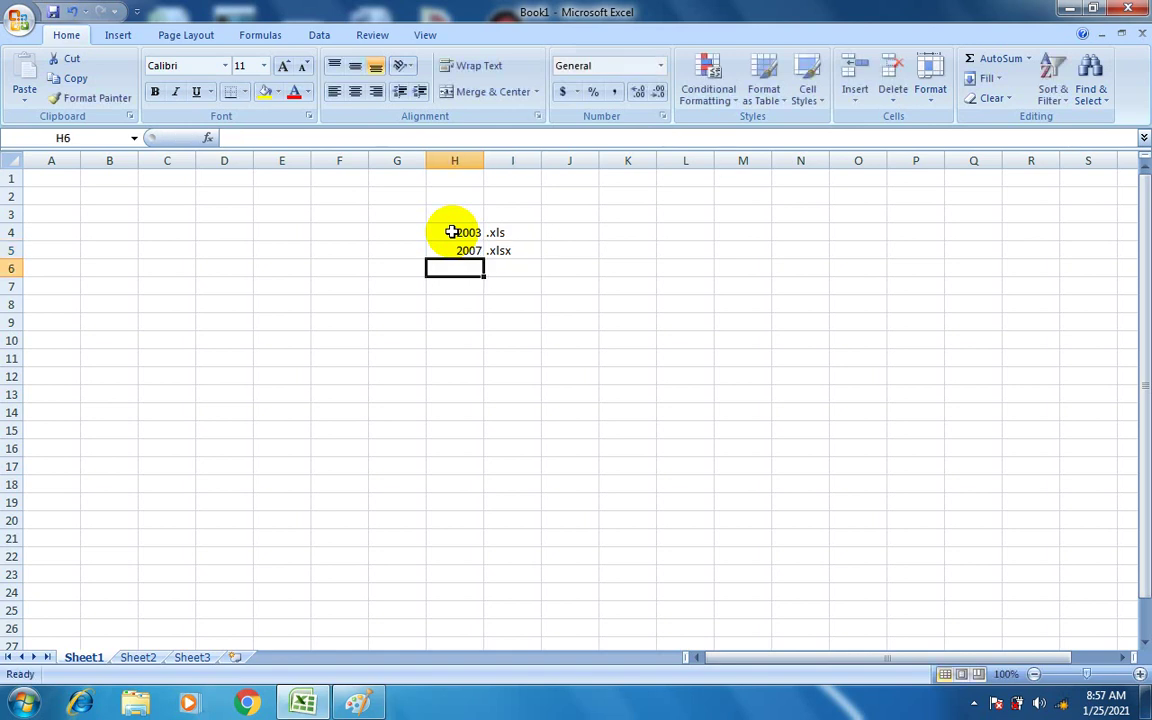
pyautogui.write('2009')
pyautogui.press('Return')
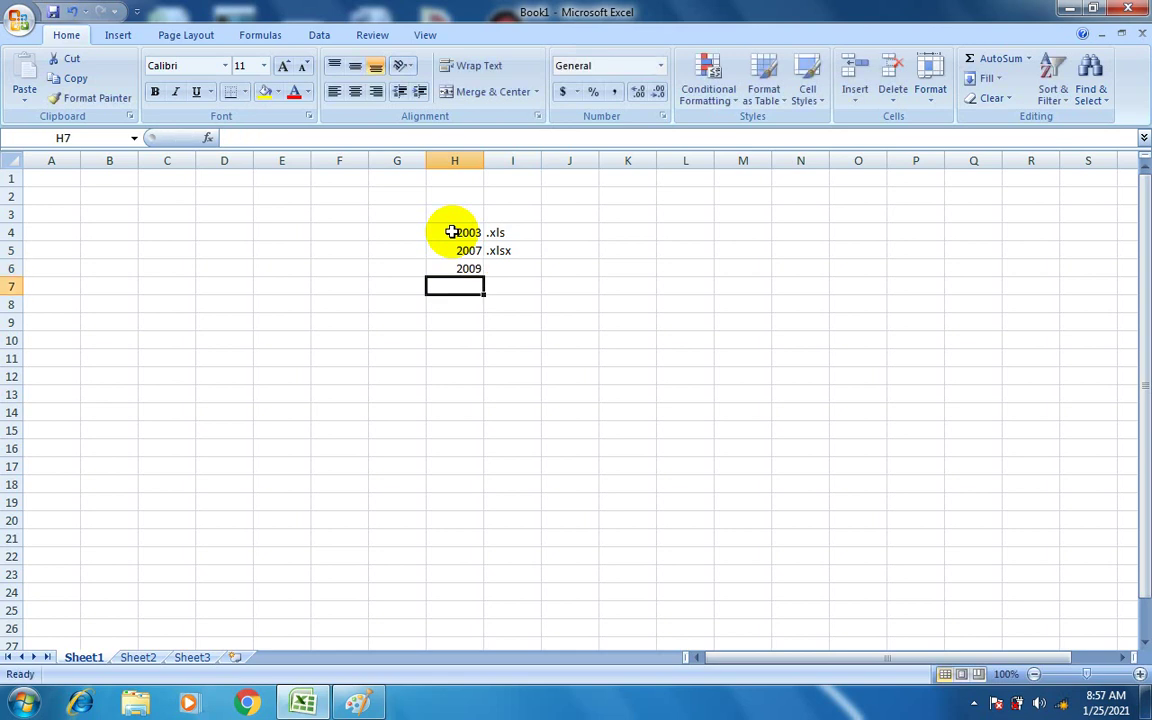
pyautogui.write('2012')
pyautogui.press('Return')
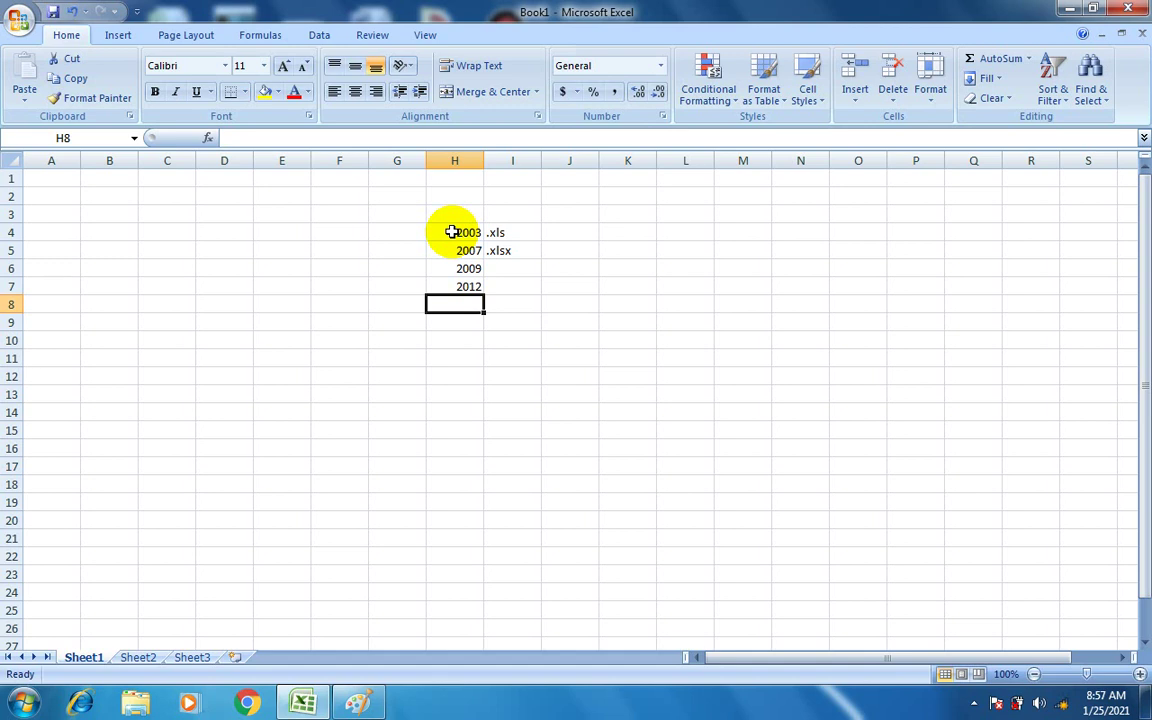
# Select cell I7 beside the 2012 entry and dismiss the Windows color scheme prompt.
pyautogui.press('Up')
pyautogui.press('Up')
pyautogui.press('Up')
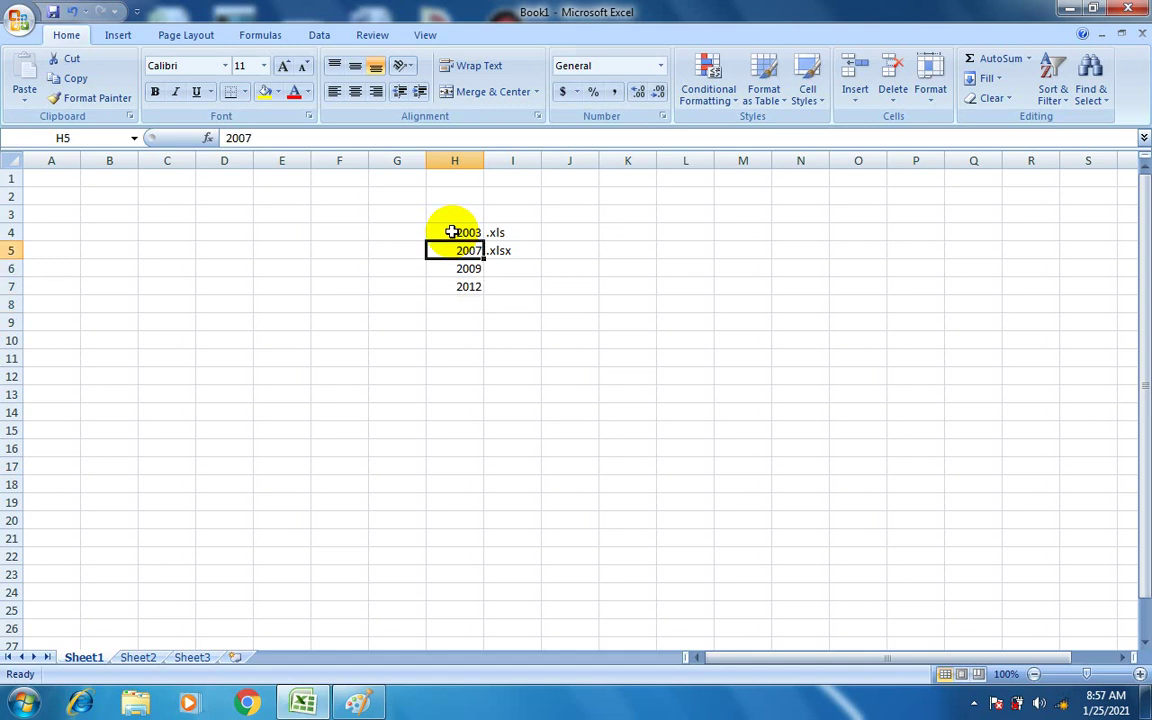
pyautogui.click(515, 251)
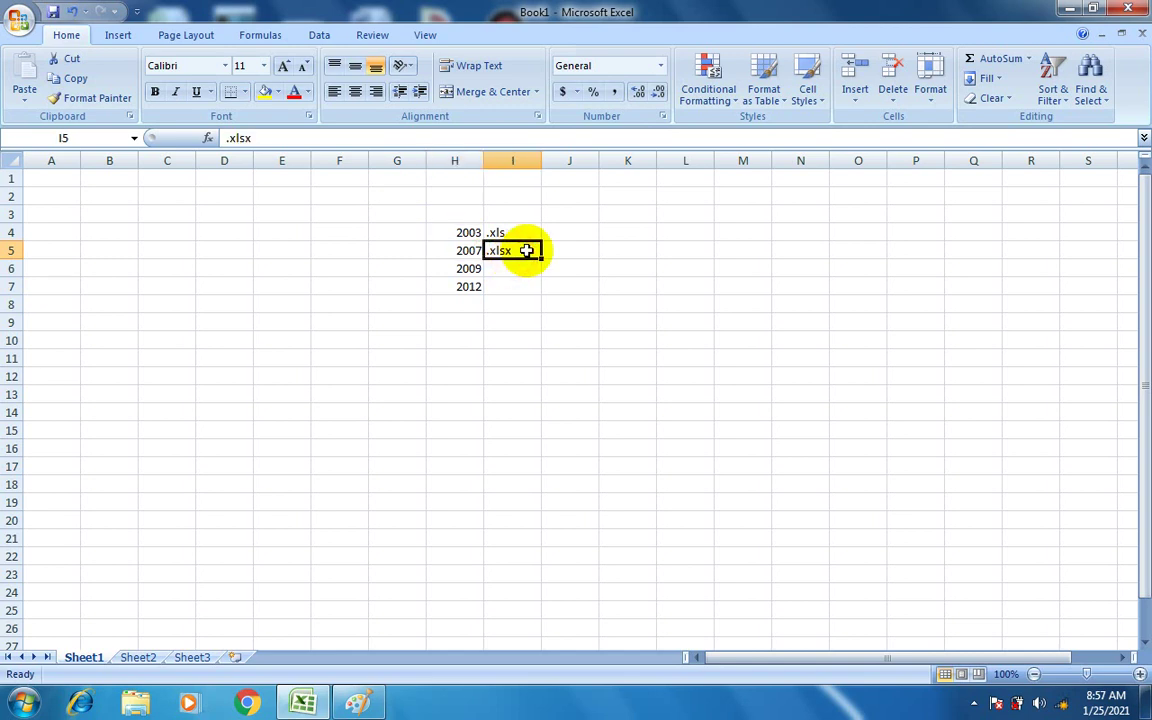
pyautogui.click(504, 288)
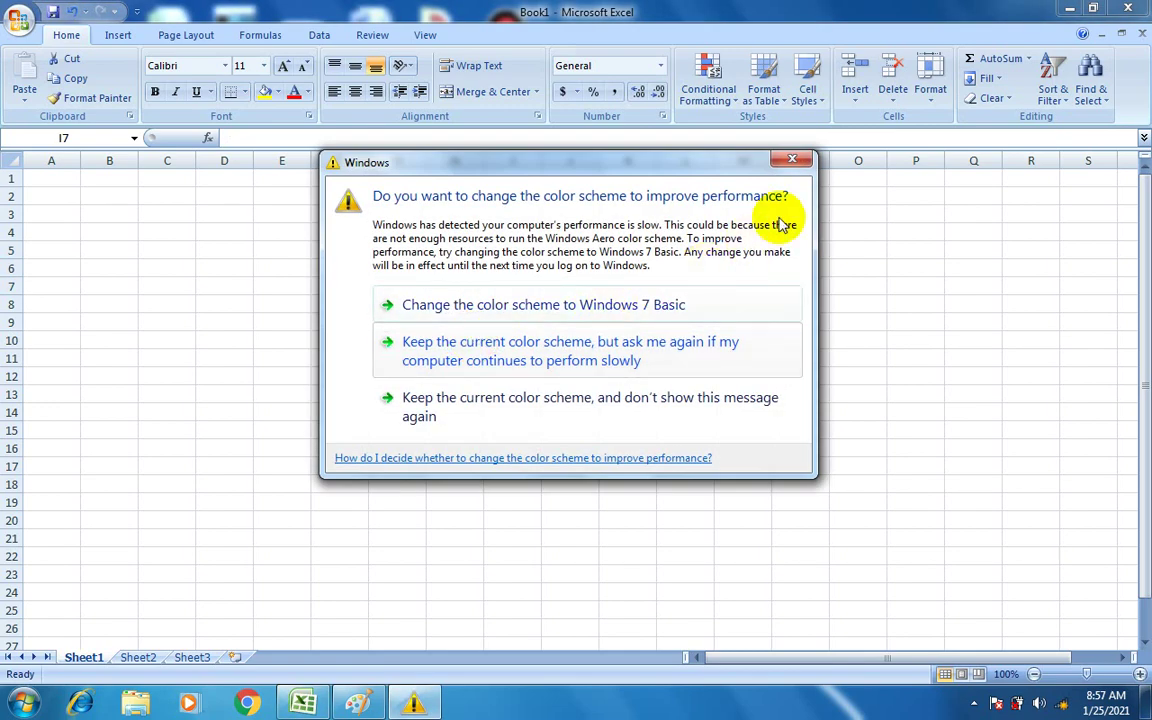
pyautogui.click(792, 160)
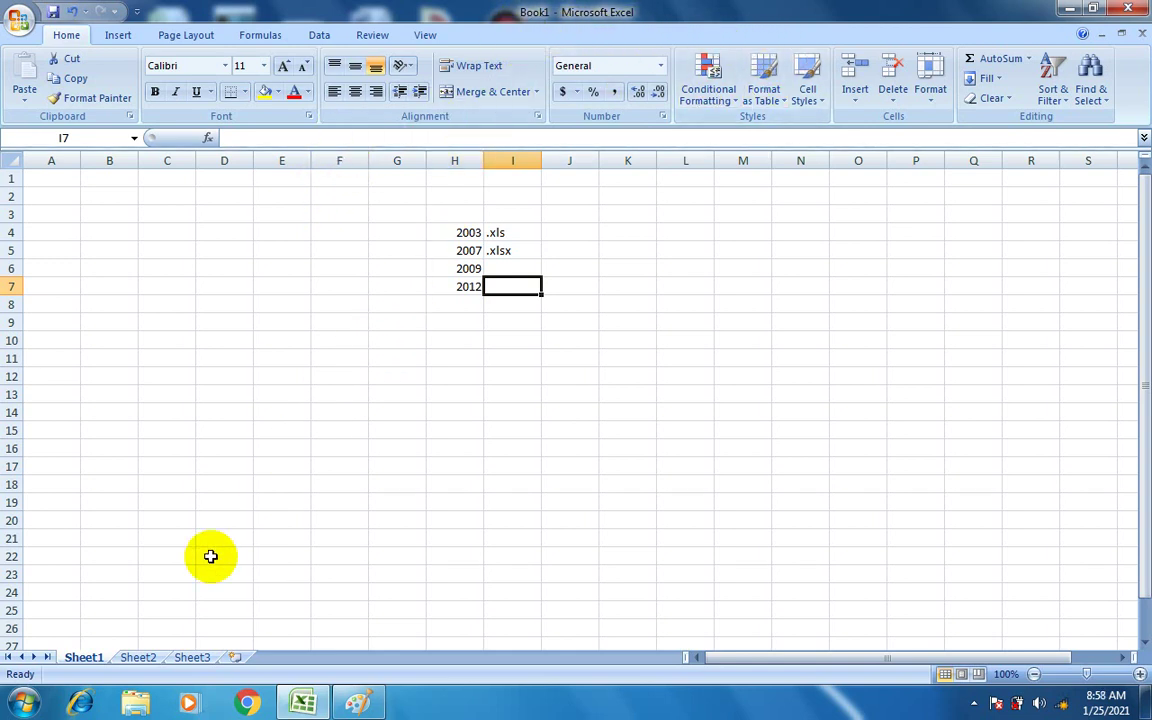
# Launch Microsoft Office Excel 2007 from the Microsoft Office program folder, and close the new workbook window.
pyautogui.click(22, 707)
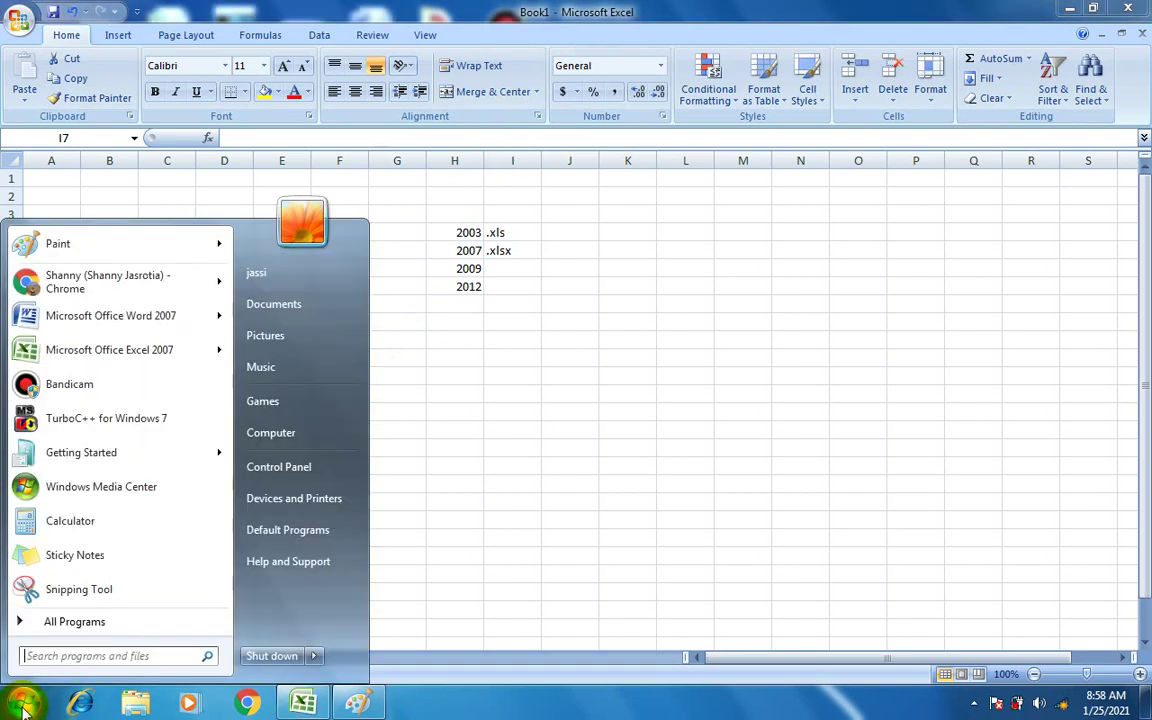
pyautogui.click(75, 622)
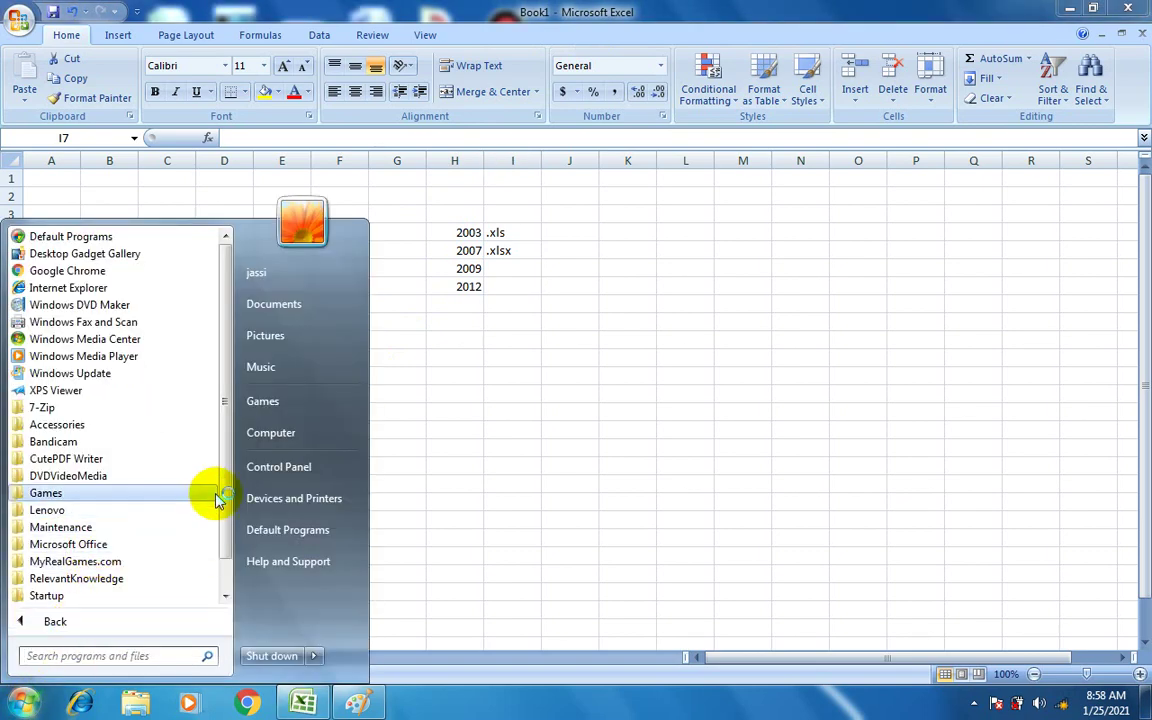
pyautogui.moveTo(226, 505); pyautogui.dragTo(195, 535)
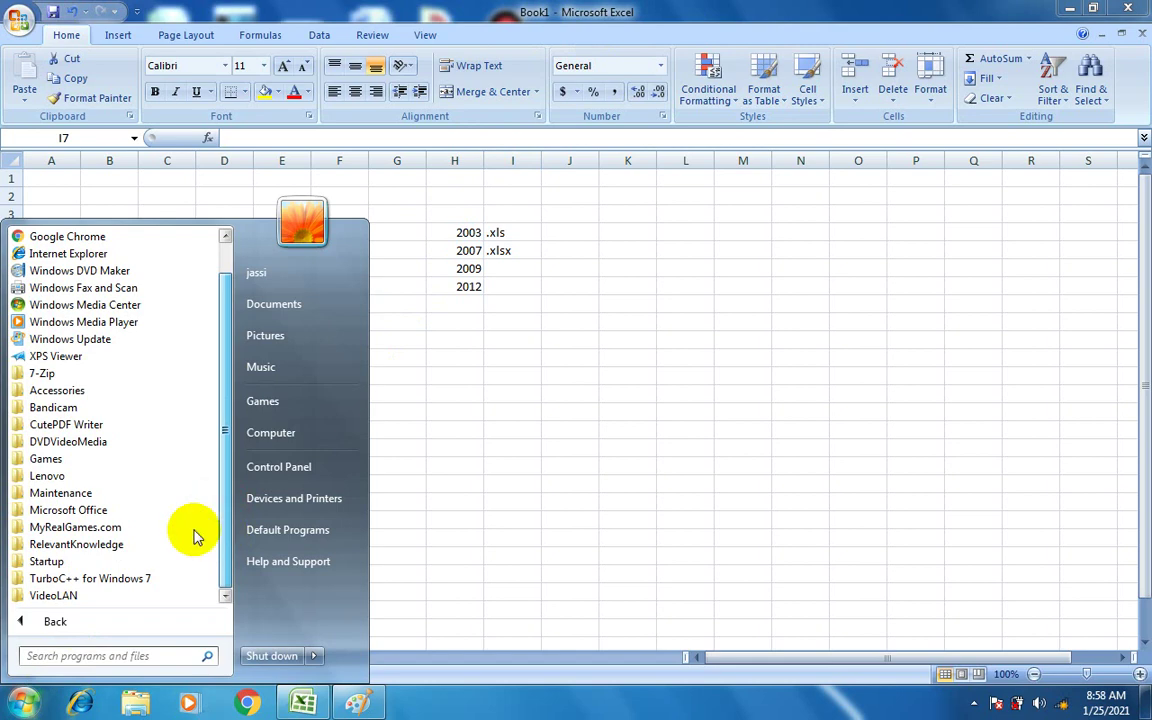
pyautogui.click(80, 505)
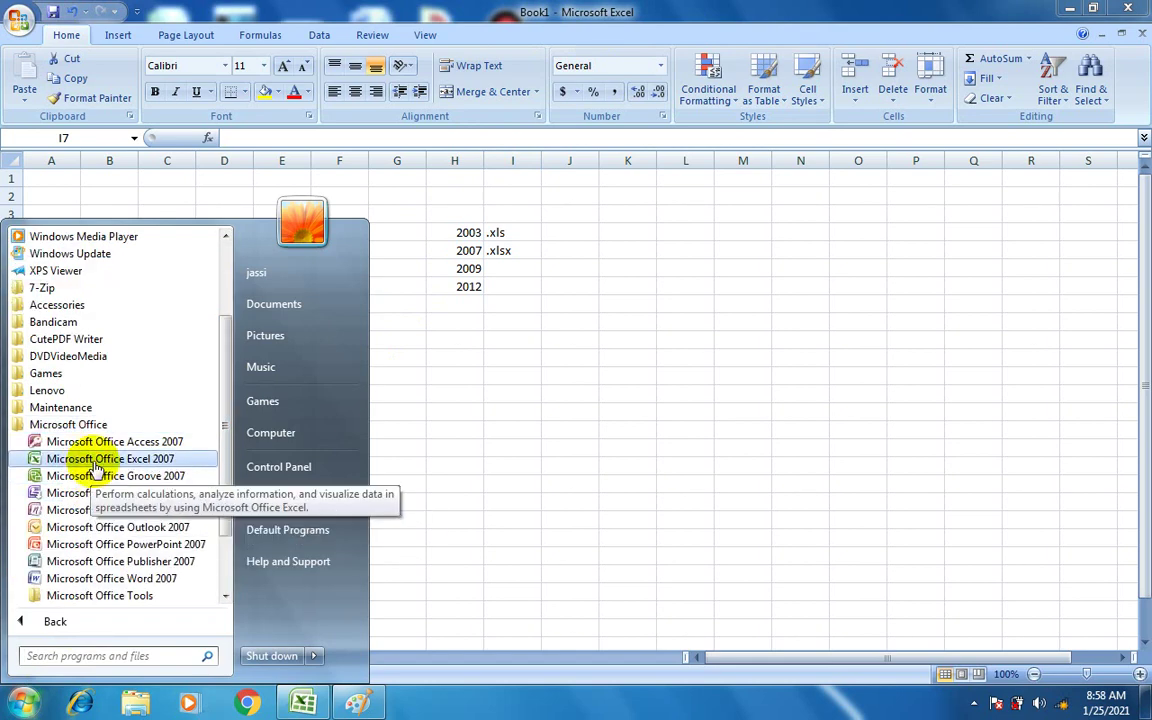
pyautogui.click(108, 460)
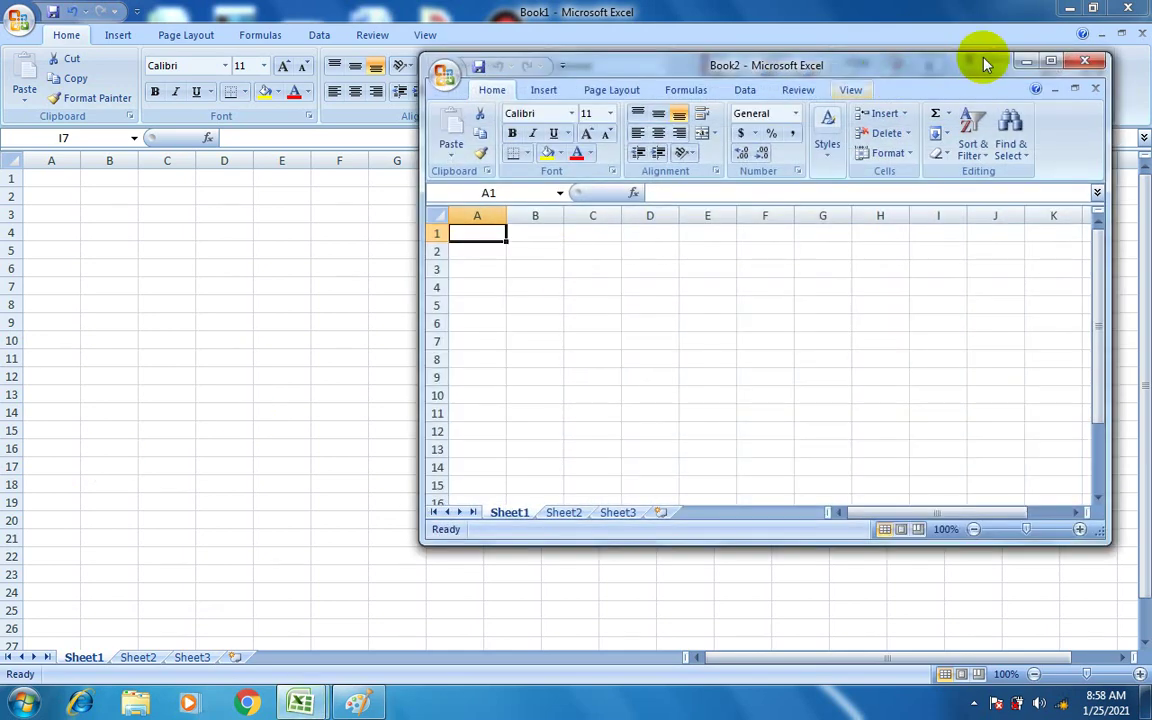
pyautogui.click(1085, 61)
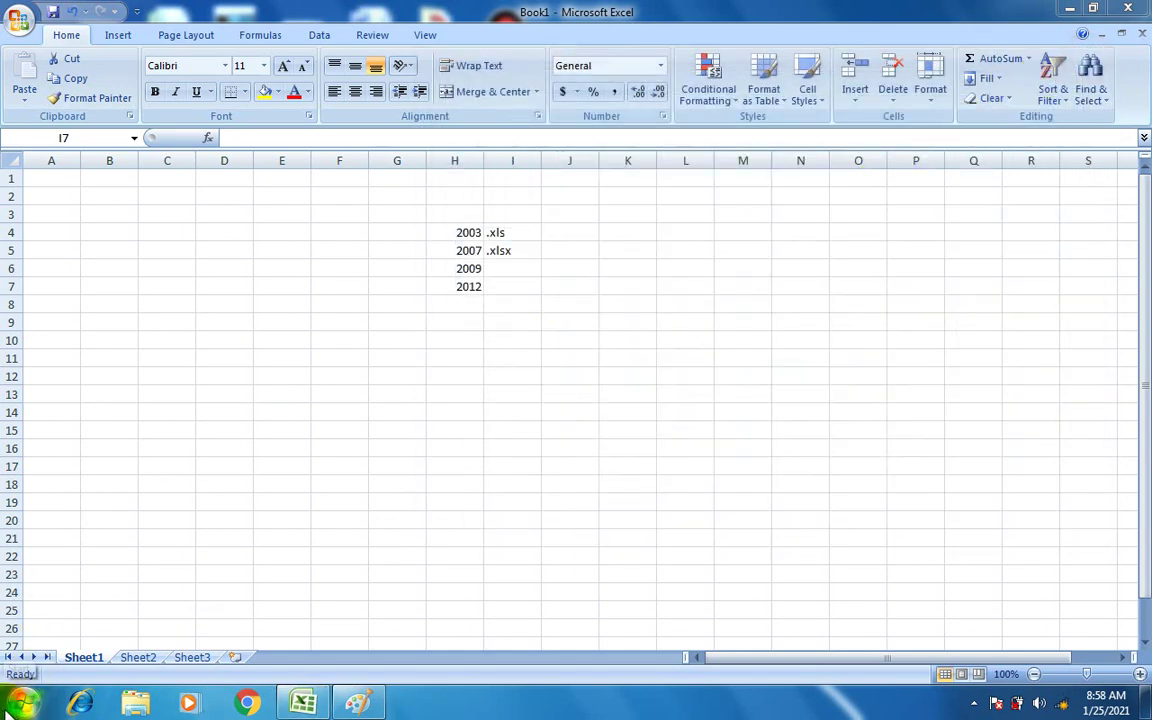
# Search Windows for "excel", launch Microsoft Office Excel 2007 from the results, and close the new workbook window.
pyautogui.click(22, 703)
pyautogui.click(95, 655)
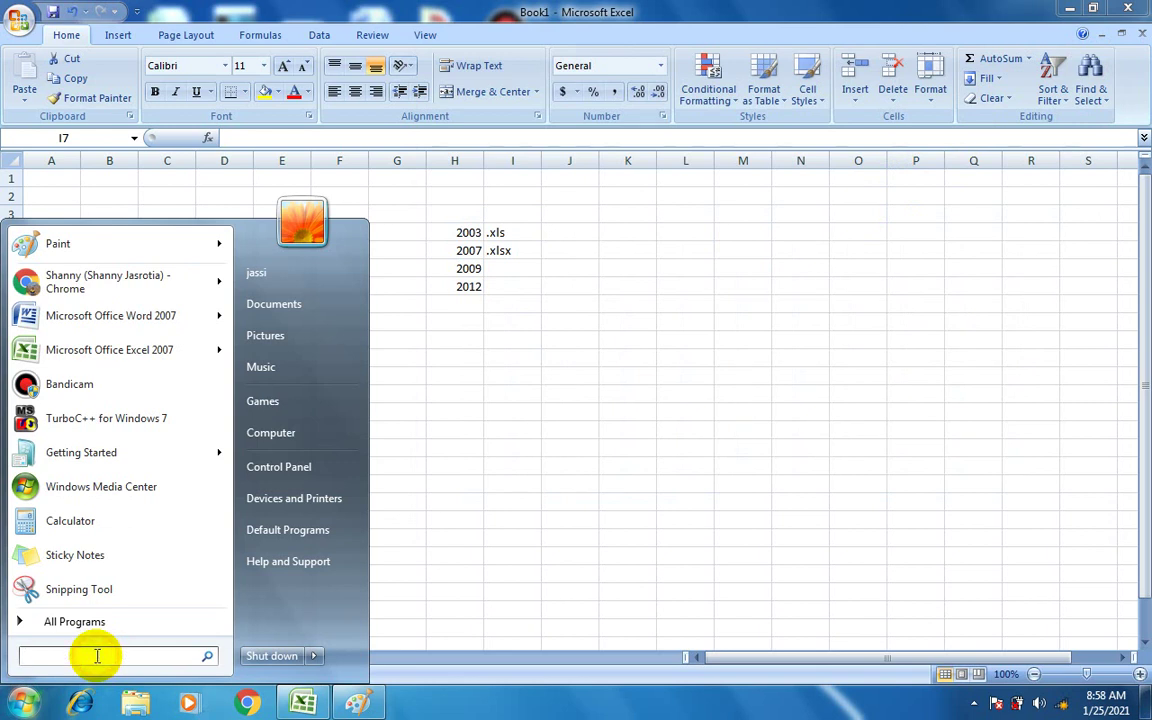
pyautogui.write('excel')
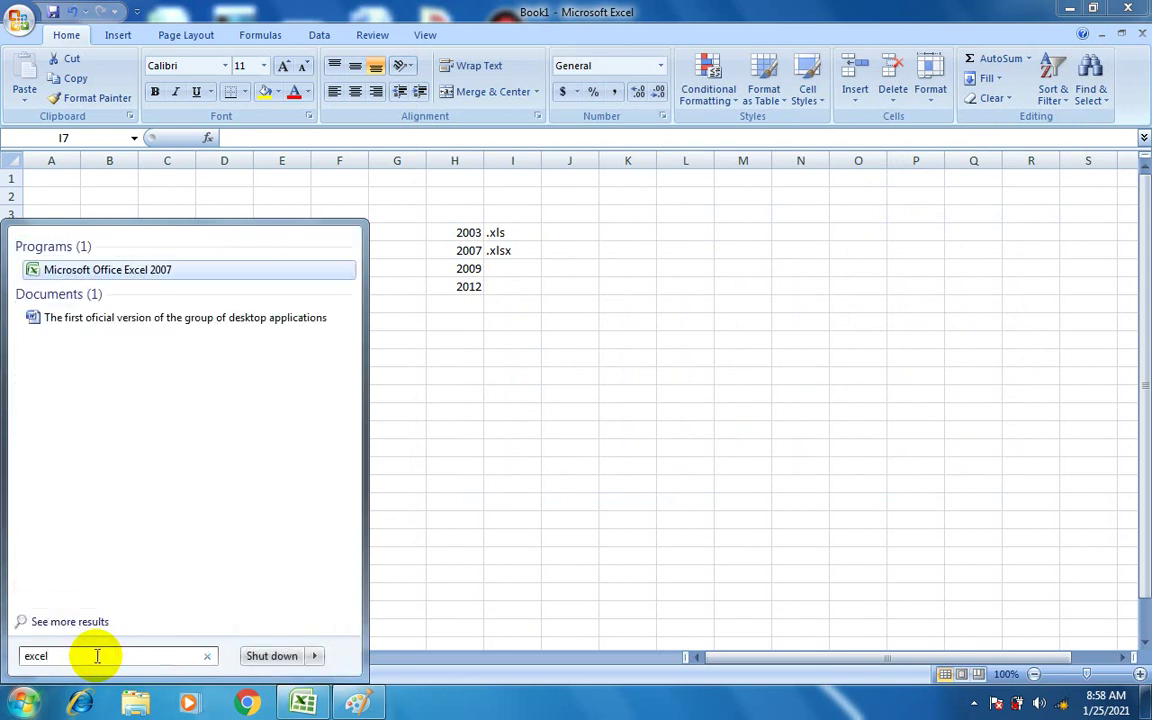
pyautogui.click(153, 278)
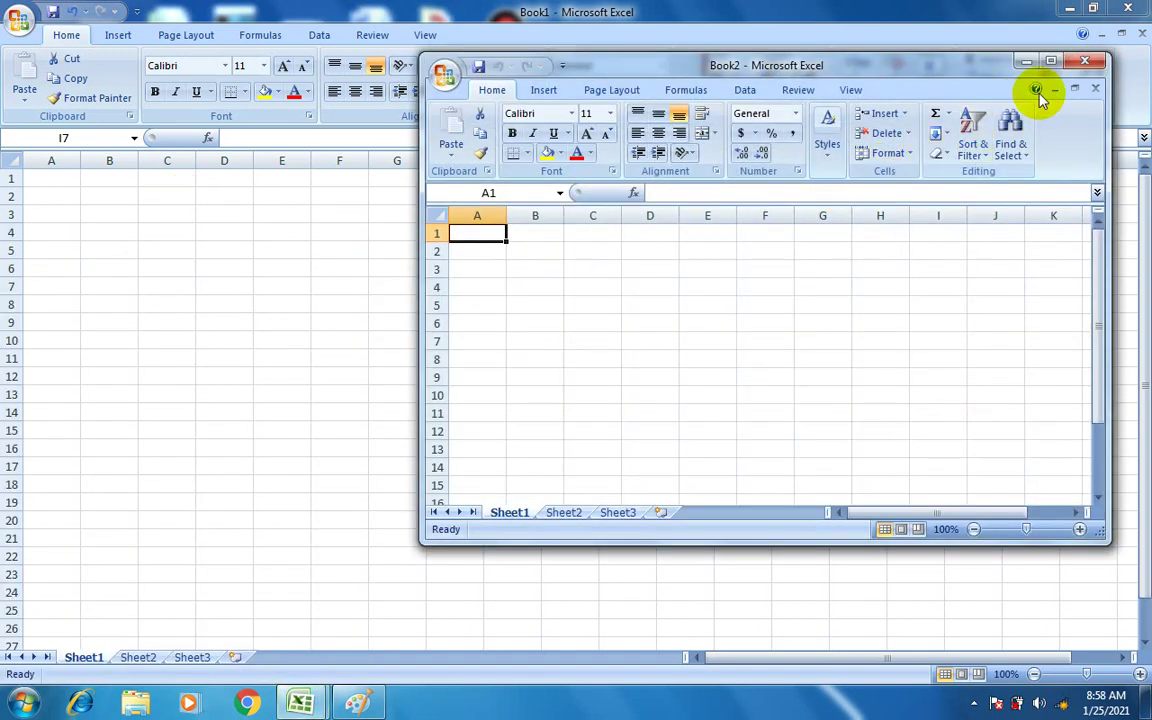
pyautogui.click(1084, 63)
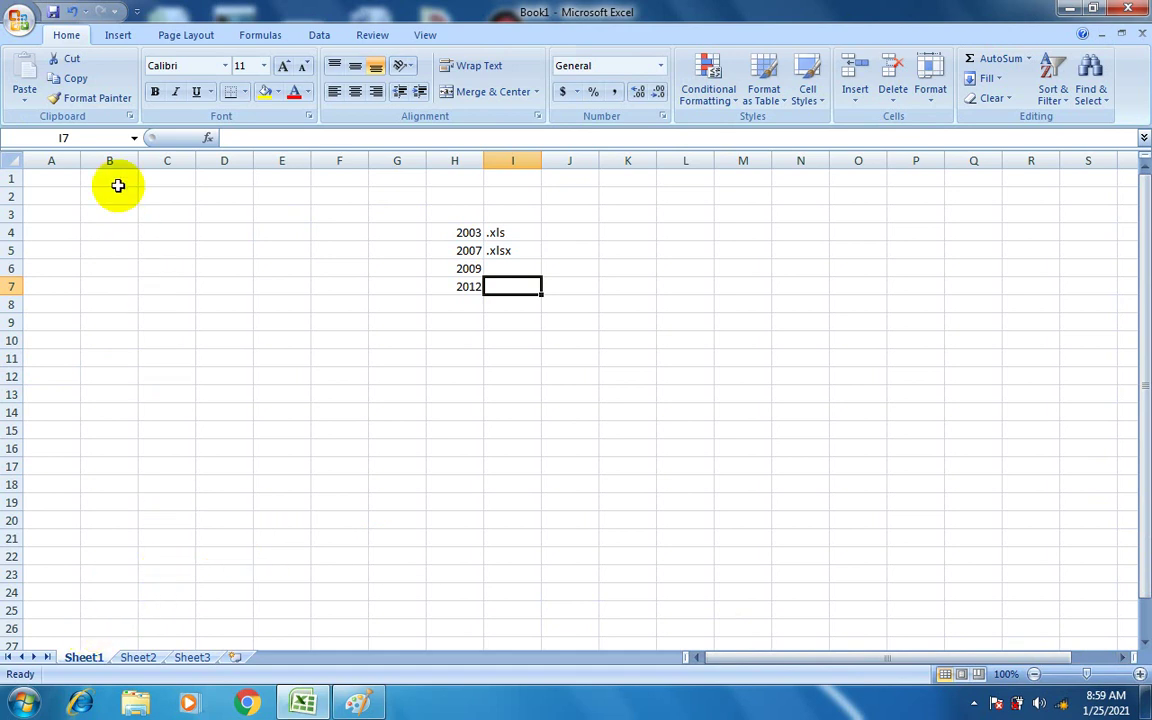
# Look through the workbook's Sheet2, Sheet3 and Sheet1 worksheets.
pyautogui.click(141, 660)
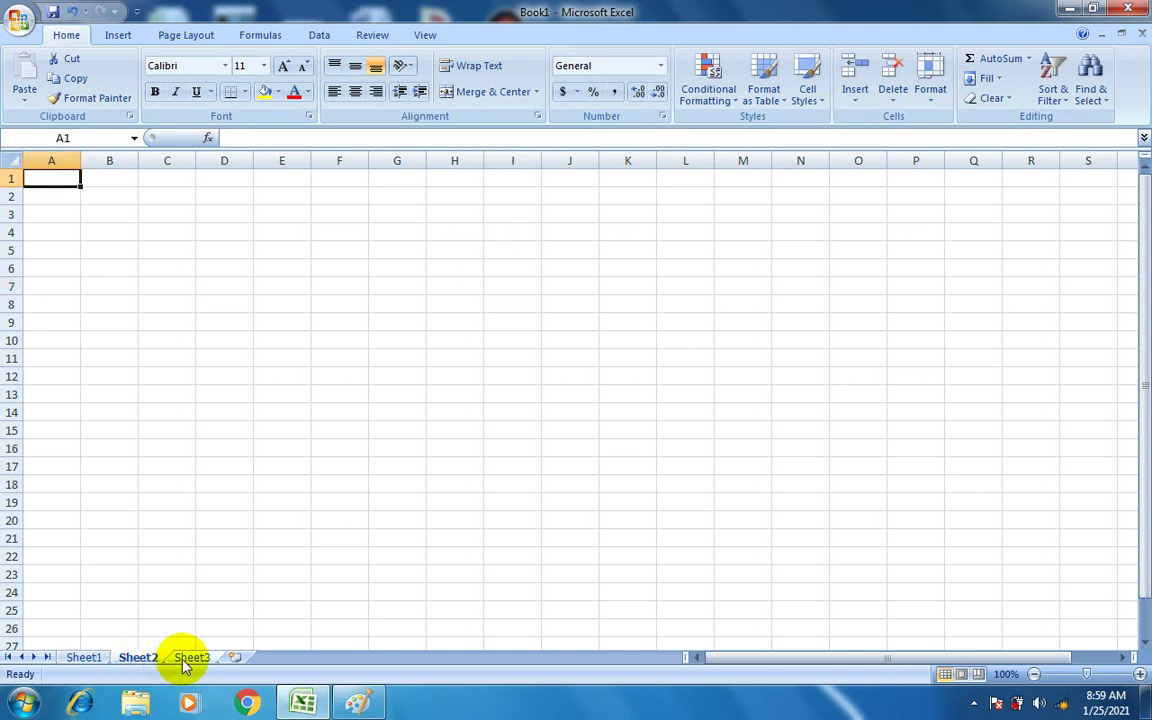
pyautogui.click(185, 660)
pyautogui.click(84, 658)
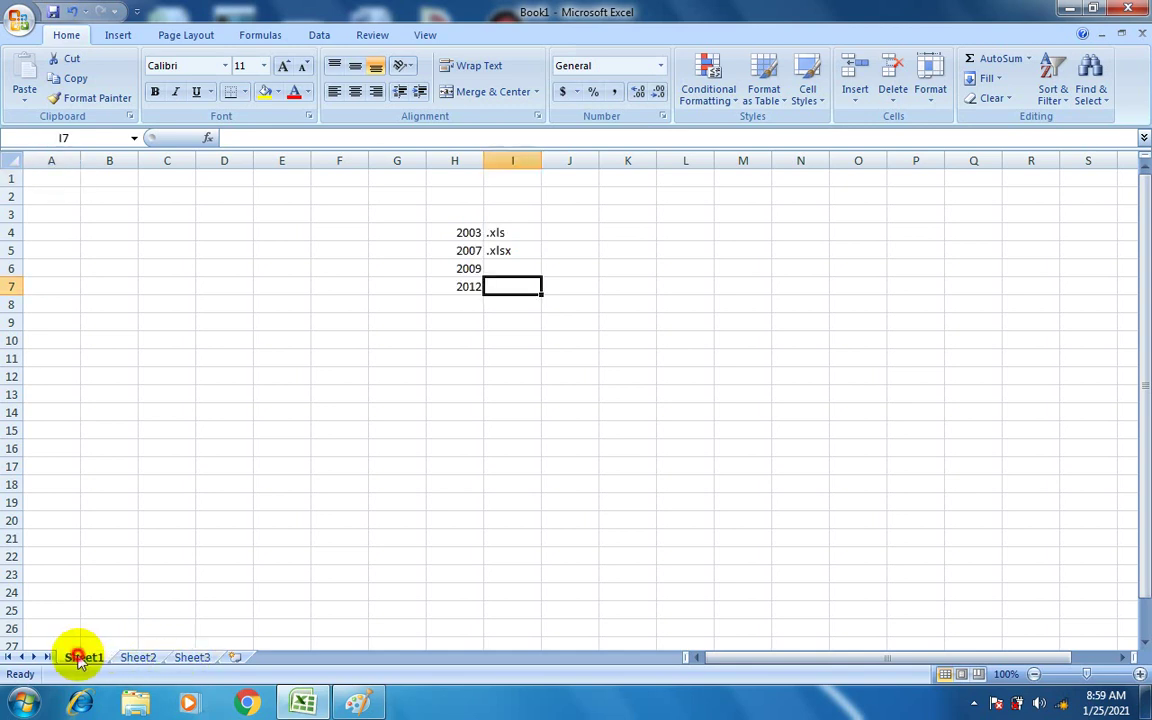
pyautogui.click(134, 658)
# Insert a new blank worksheet in front of Sheet3.
pyautogui.click(194, 660)
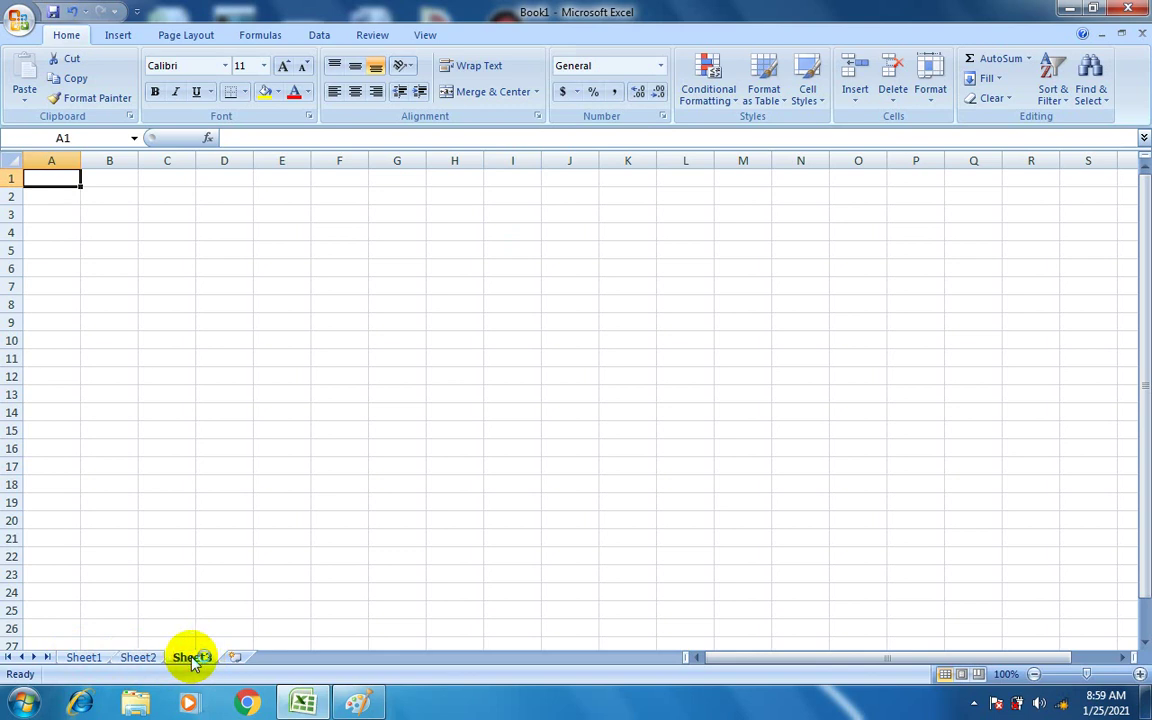
pyautogui.rightClick(194, 660)
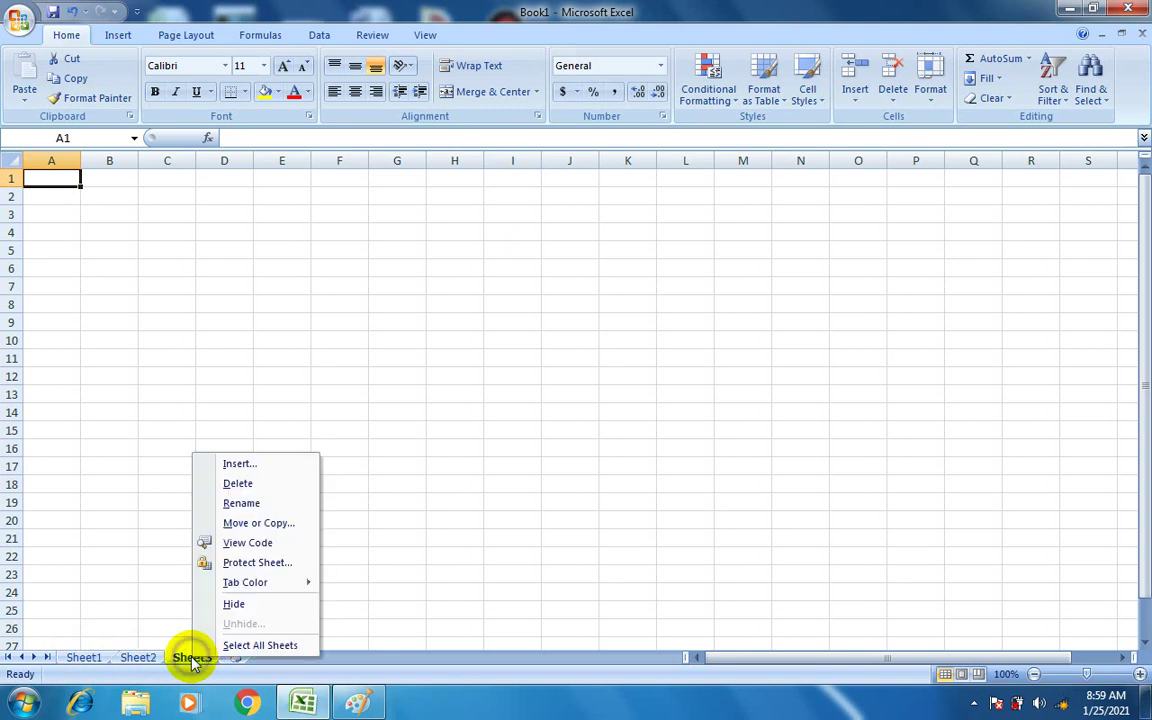
pyautogui.click(228, 463)
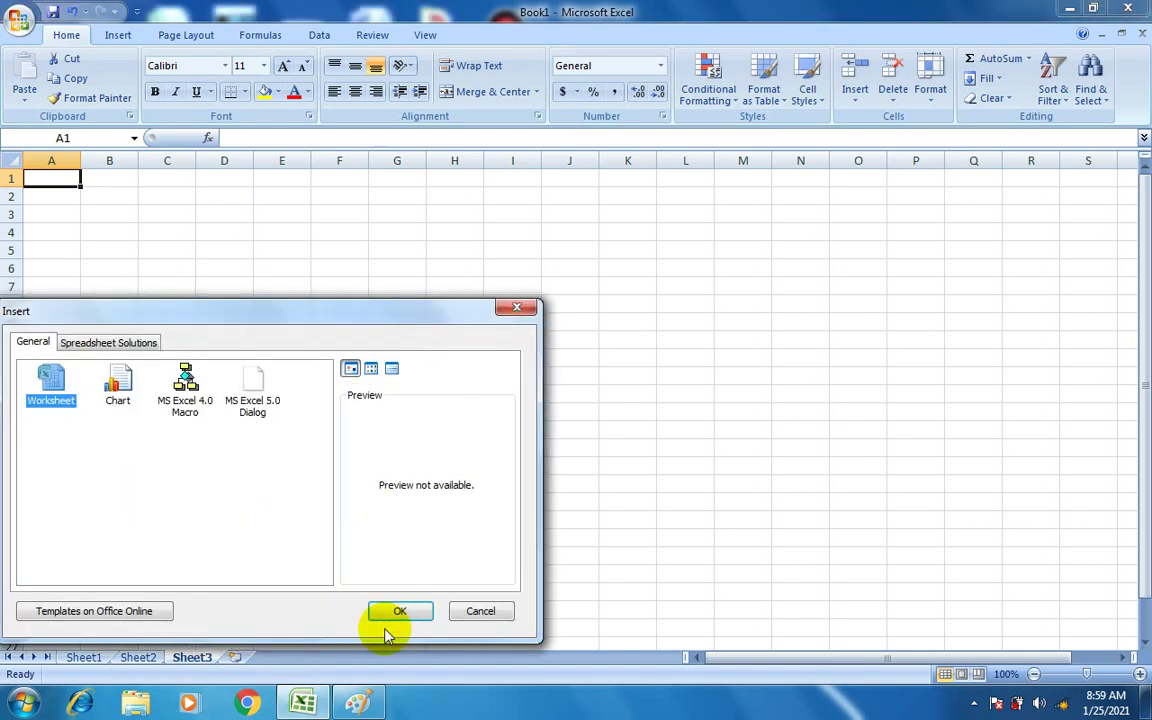
pyautogui.click(391, 610)
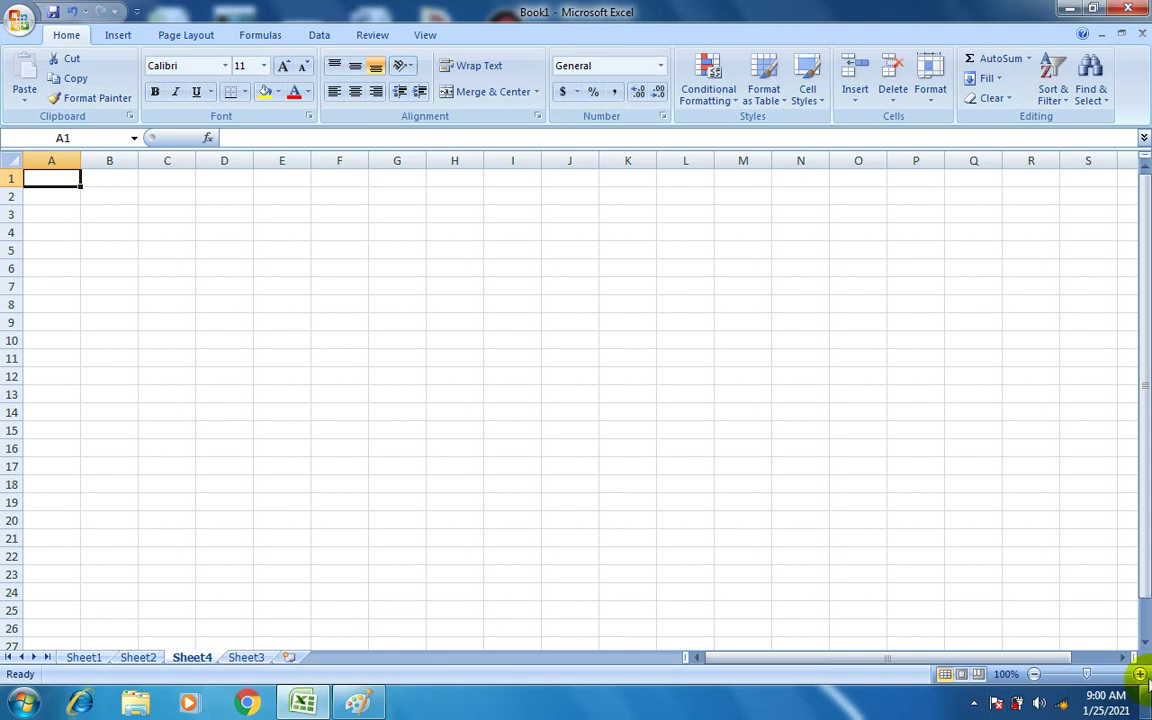
# Zoom the new worksheet out to 10%, in to 400% and back to 100%, and select cell G13.
pyautogui.moveTo(1088, 677); pyautogui.dragTo(1043, 680)
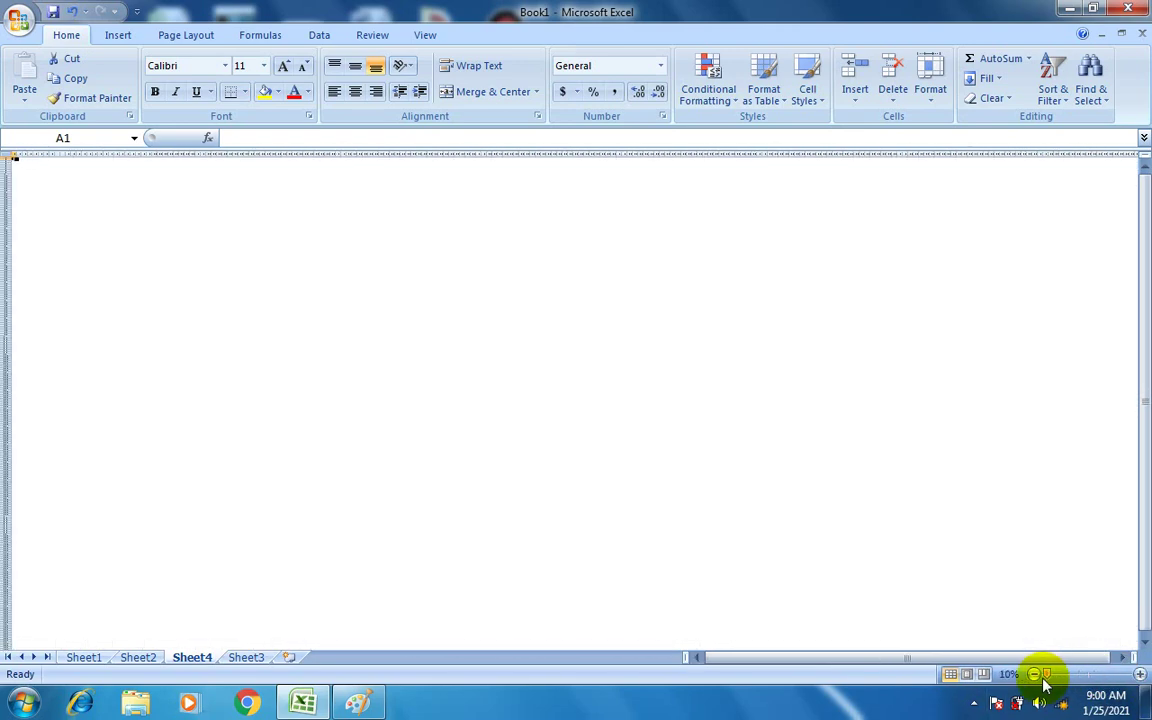
pyautogui.moveTo(1043, 680); pyautogui.dragTo(1145, 684)
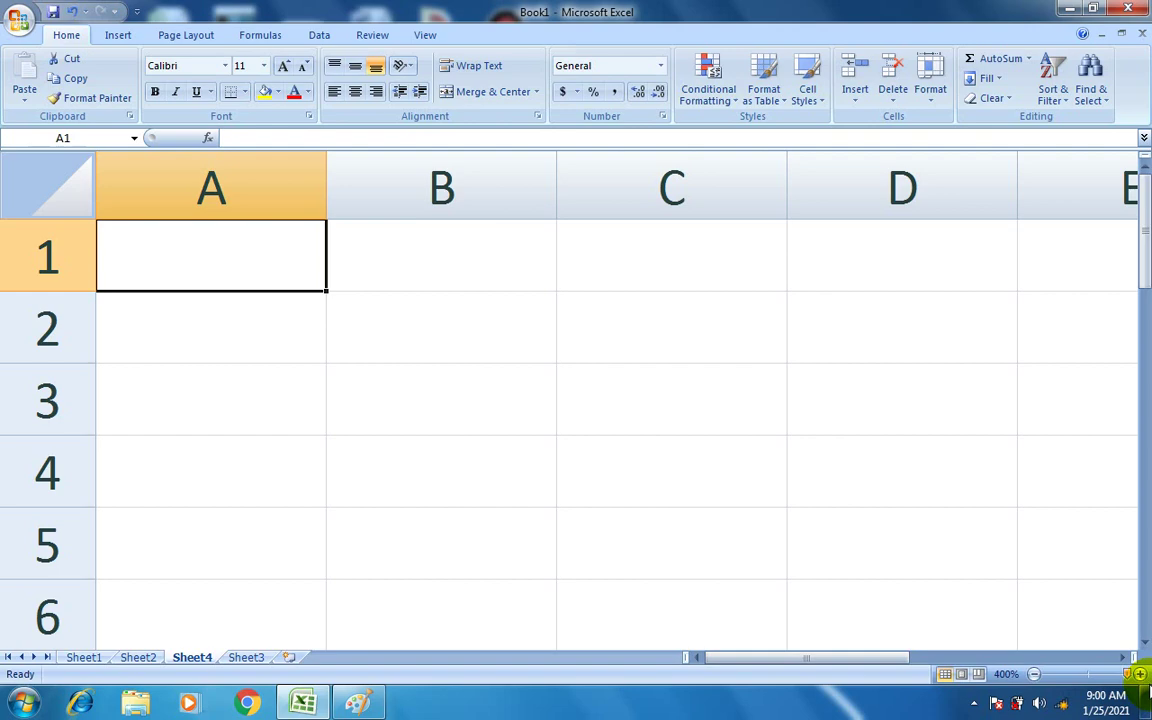
pyautogui.moveTo(1141, 690); pyautogui.dragTo(1090, 687)
pyautogui.click(398, 392)
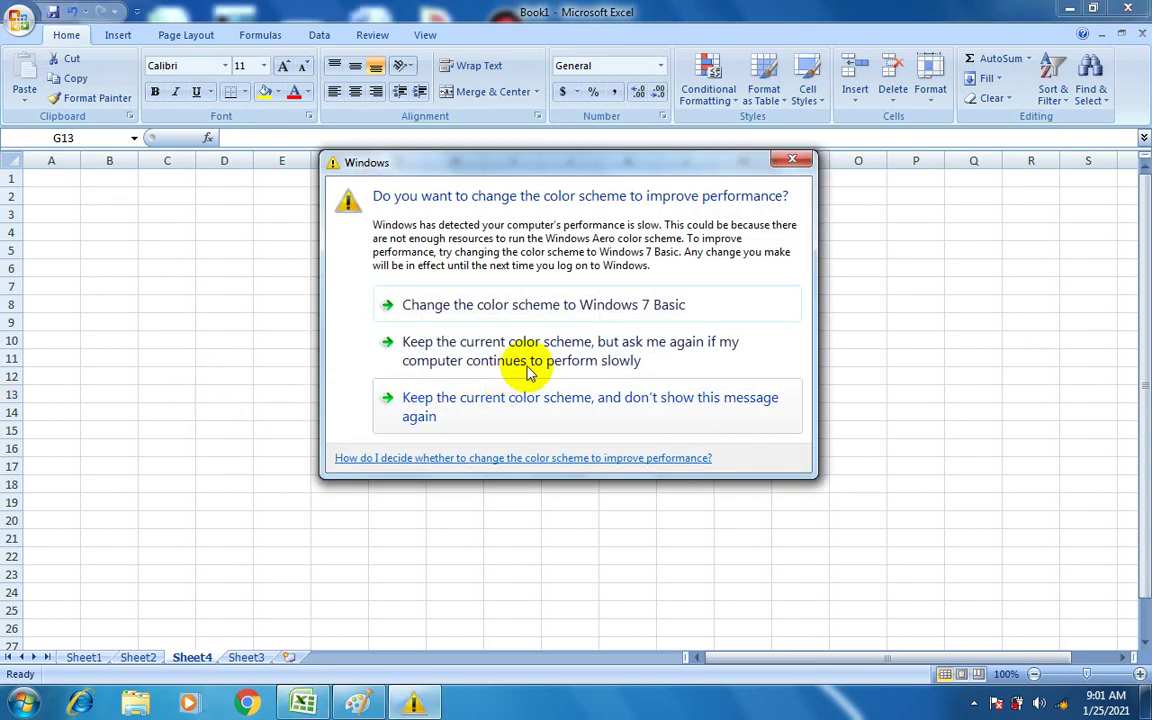
# Change the Windows color scheme to Windows 7 Basic and look down through the rows of Sheet4 from cell A2.
pyautogui.click(527, 304)
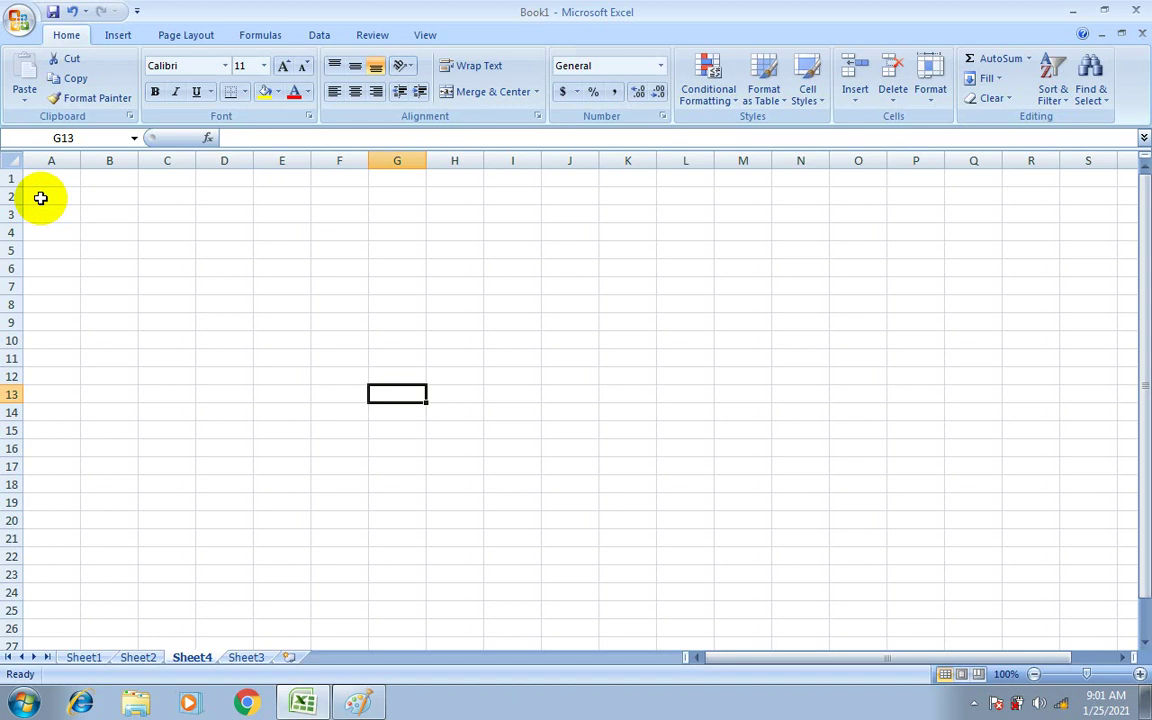
pyautogui.click(40, 198)
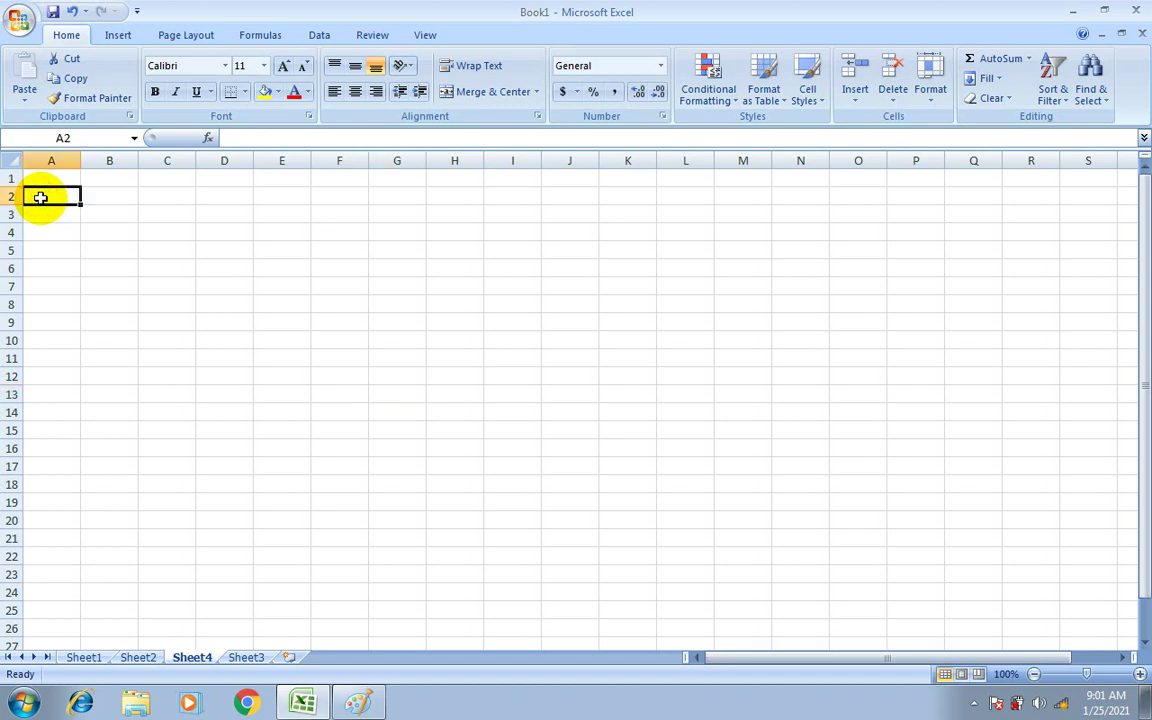
pyautogui.scroll(-20, 92, 290)
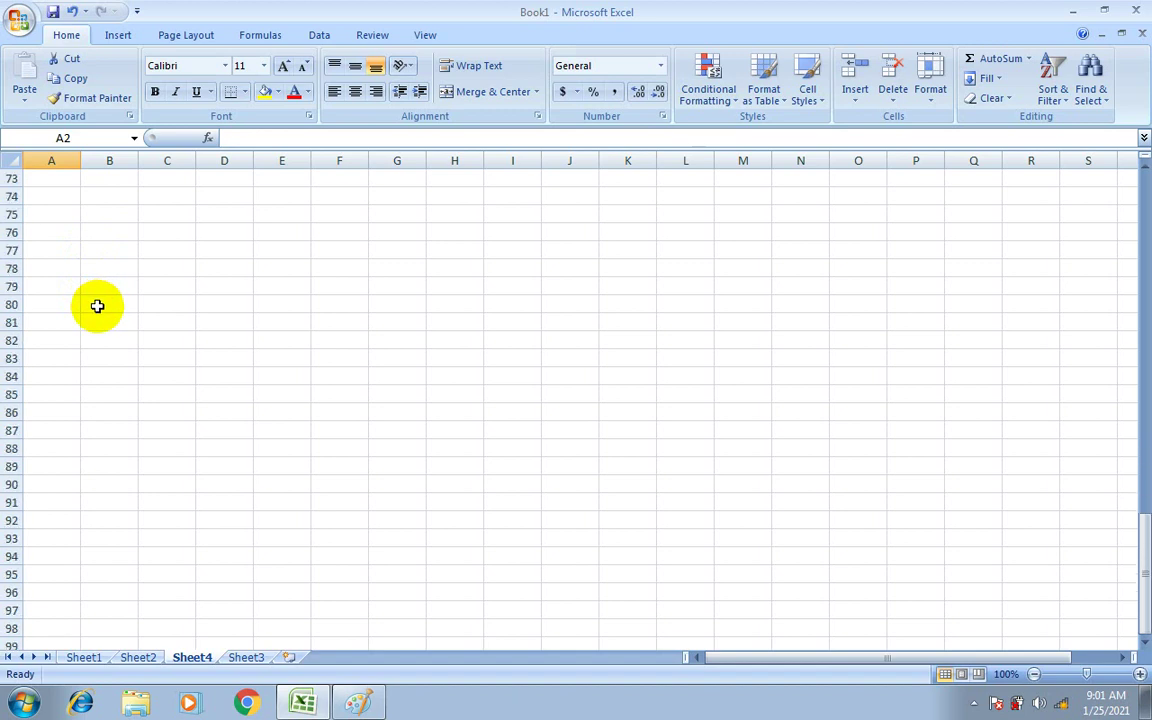
pyautogui.scroll(-20, 97, 306)
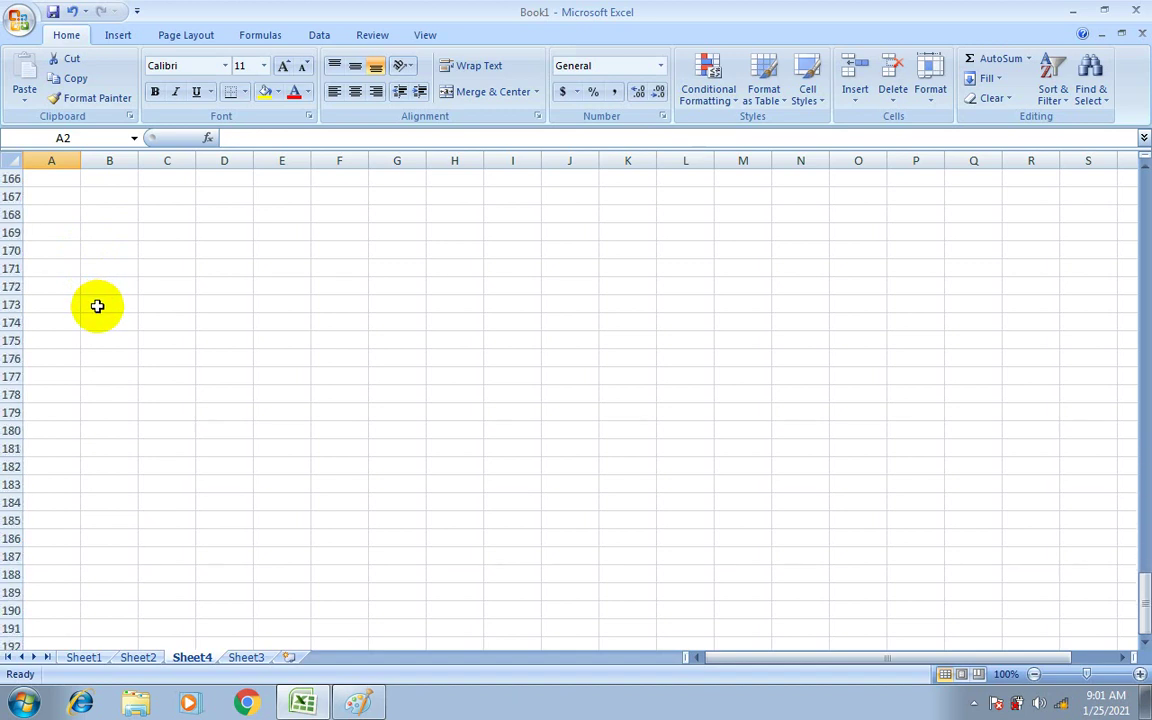
pyautogui.scroll(-14, 97, 306)
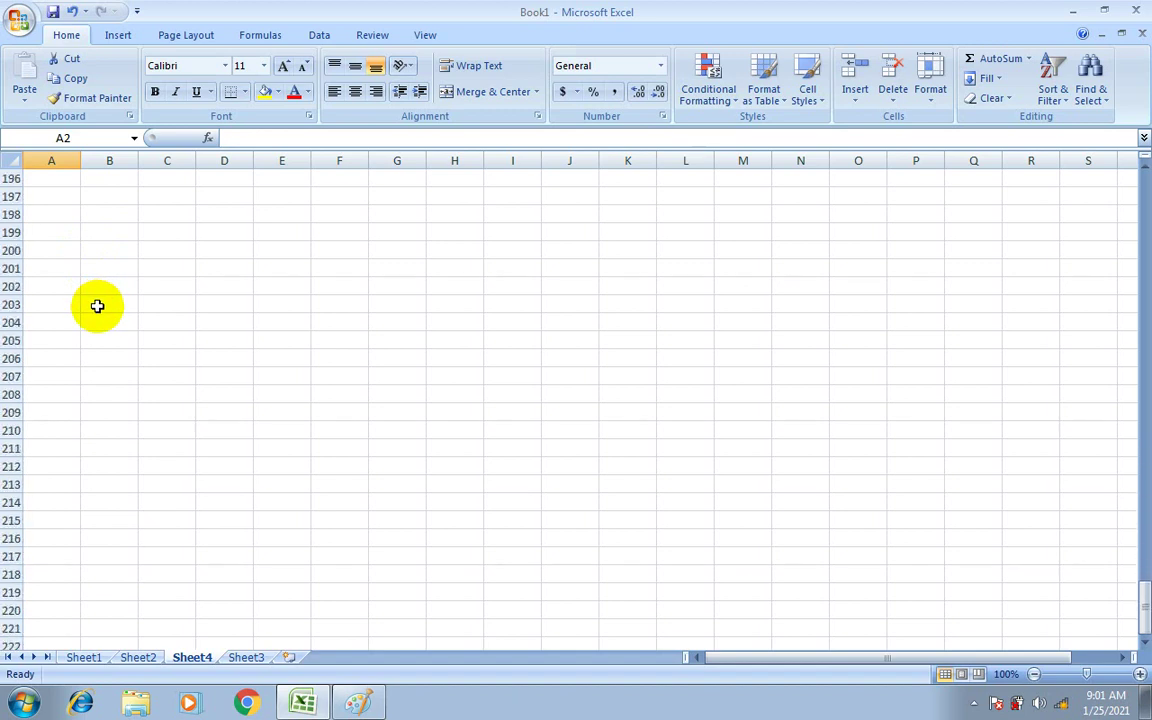
# Open Sheet1 and go to the very last worksheet row in column I.
pyautogui.click(82, 658)
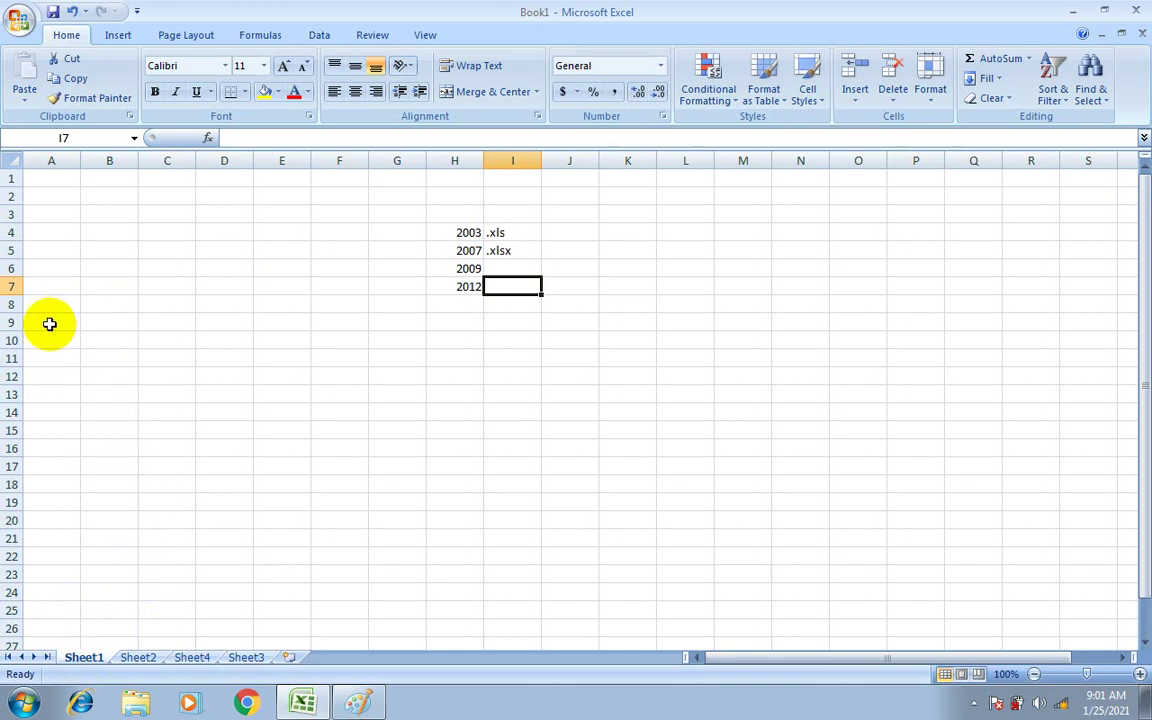
pyautogui.hotkey('ctrl', 'Down')
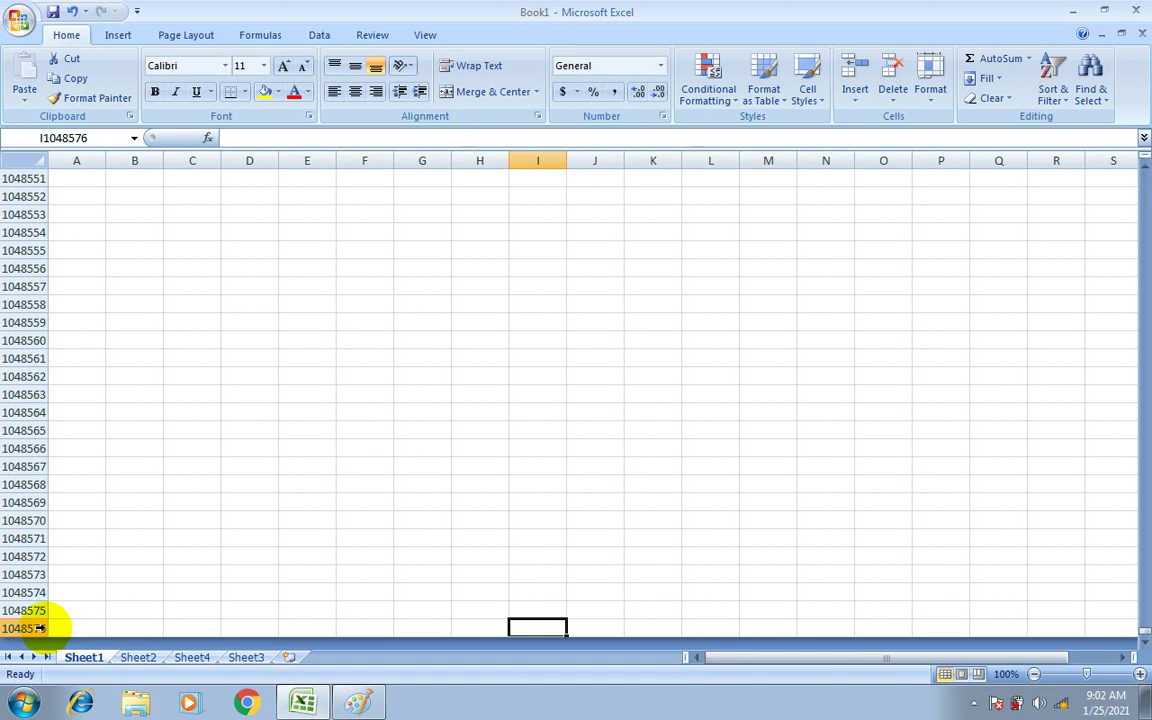
# Try the number 65536 in cell I1048576, clear it again, and select cell A1048576.
pyautogui.write('65')
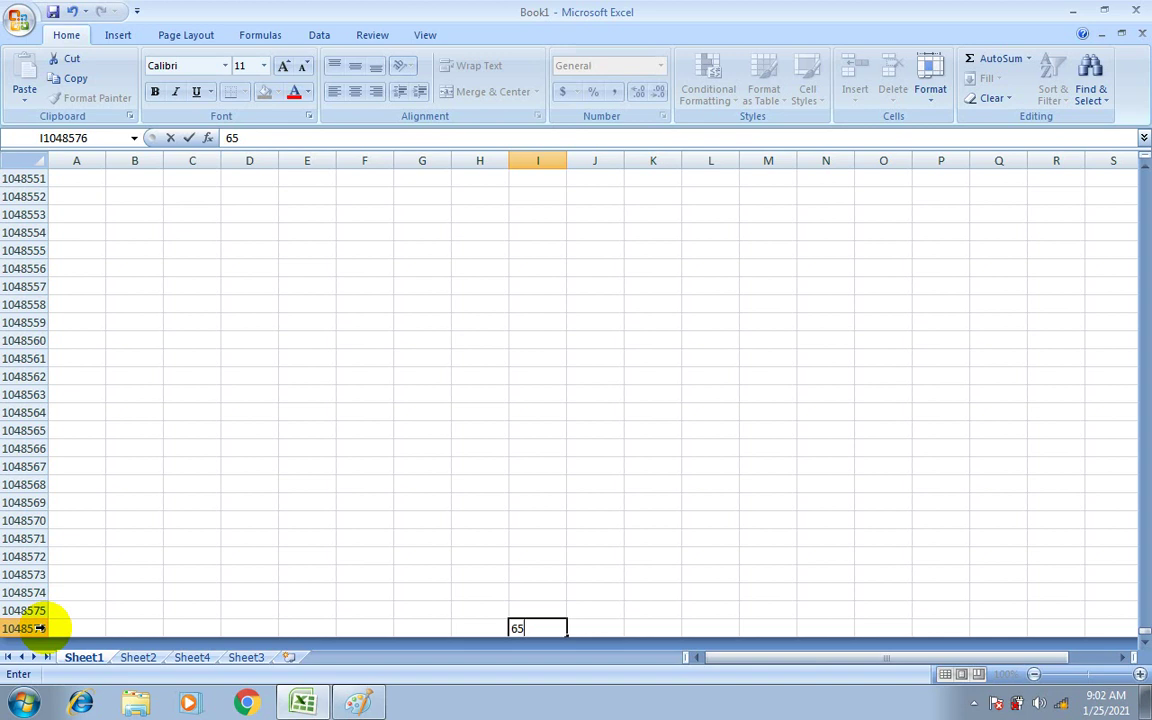
pyautogui.write('536')
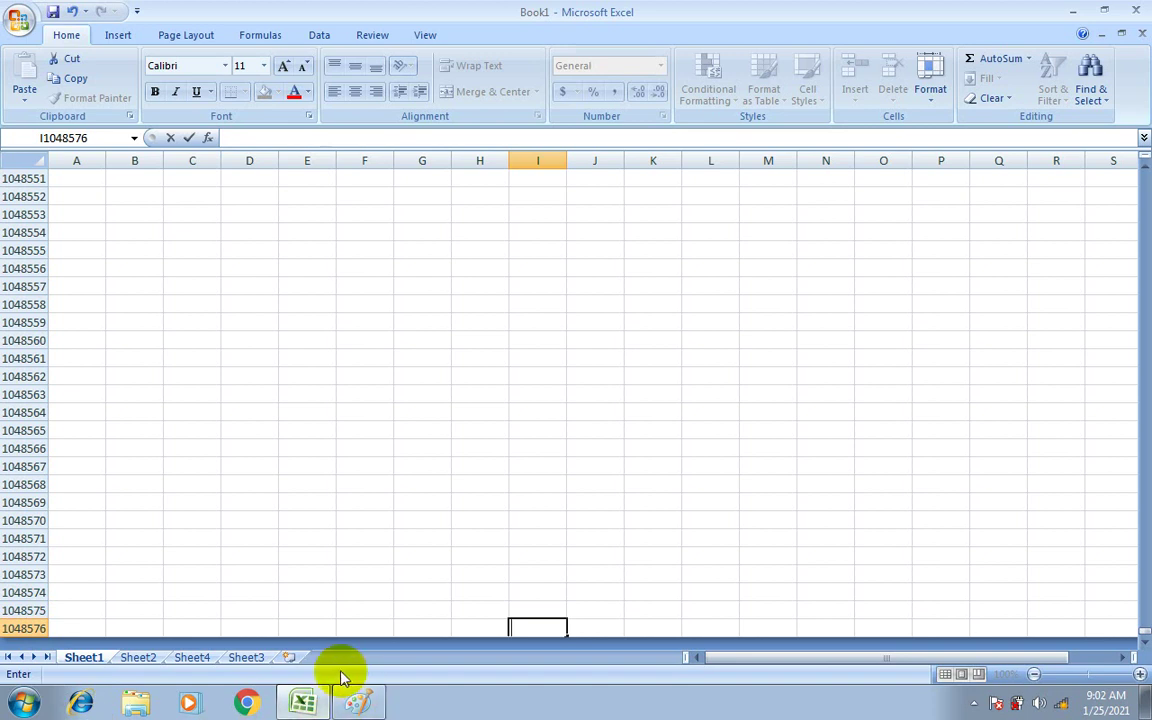
pyautogui.moveTo(762, 660); pyautogui.dragTo(694, 656)
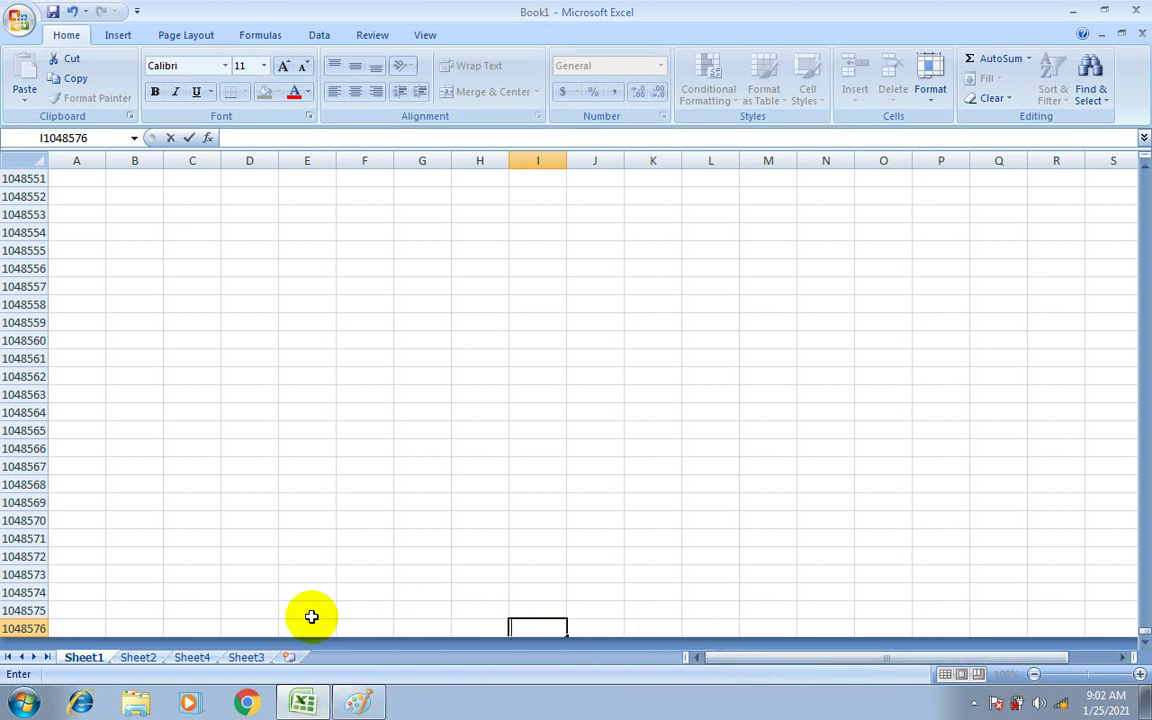
pyautogui.click(69, 623)
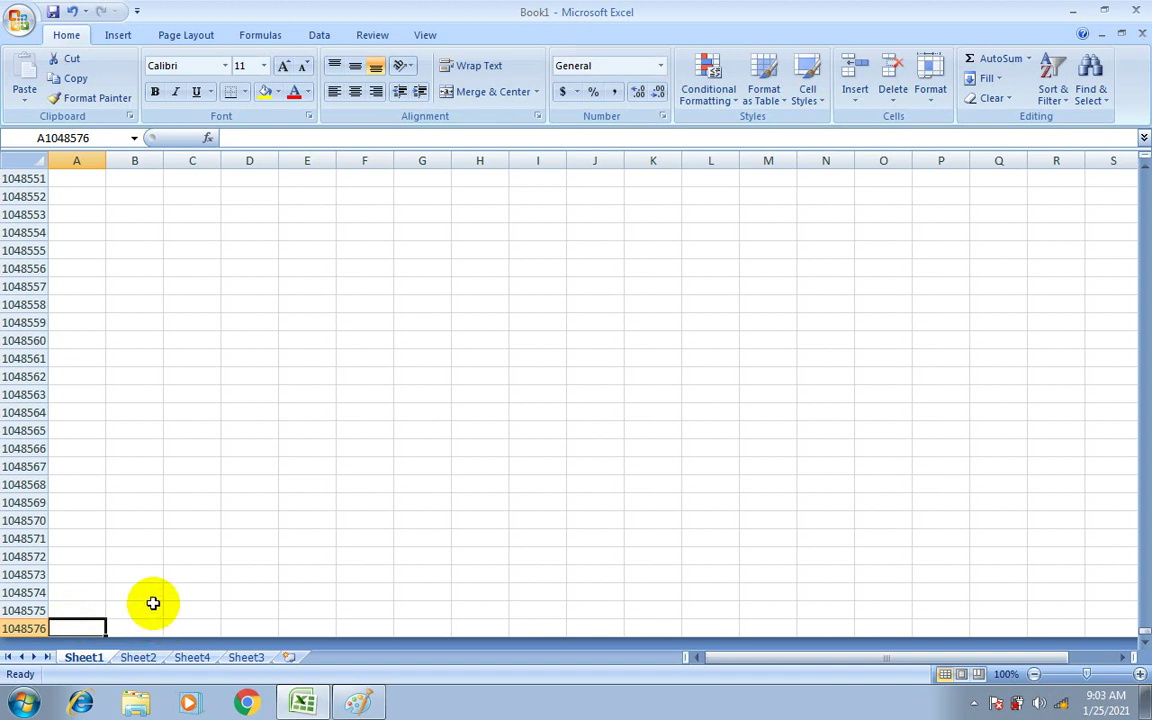
# Look over the rows above the last one and return to cell A1 of Sheet1.
pyautogui.scroll(20, 150, 603)
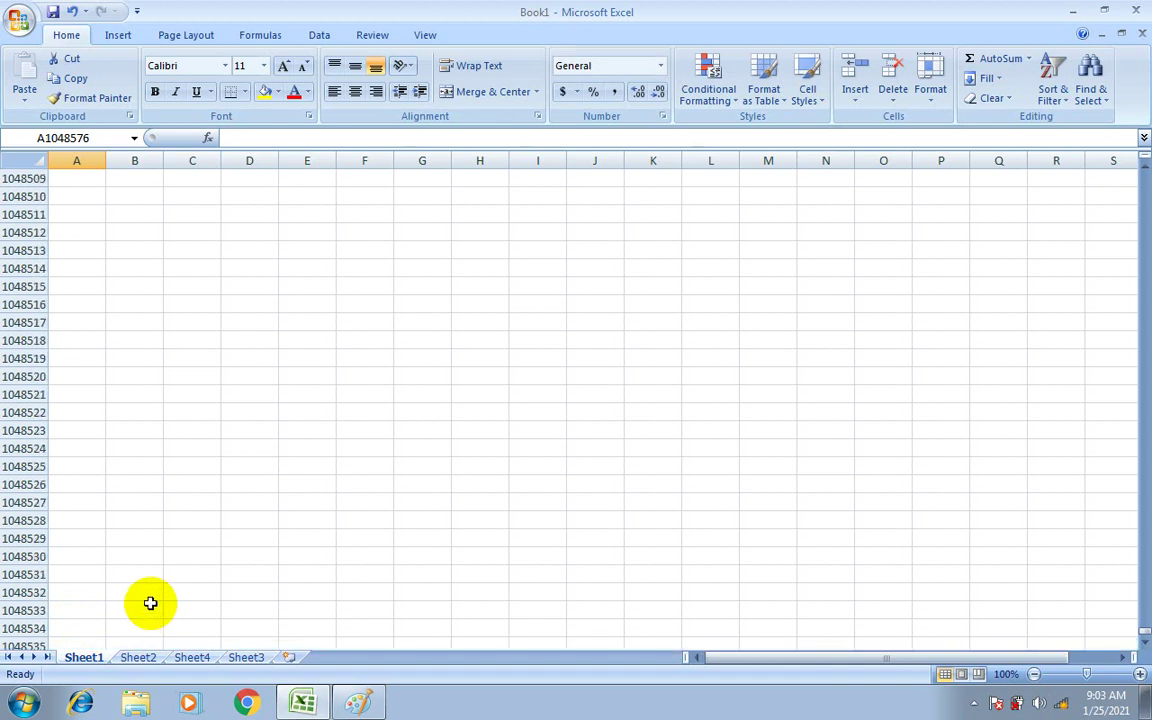
pyautogui.scroll(14, 150, 603)
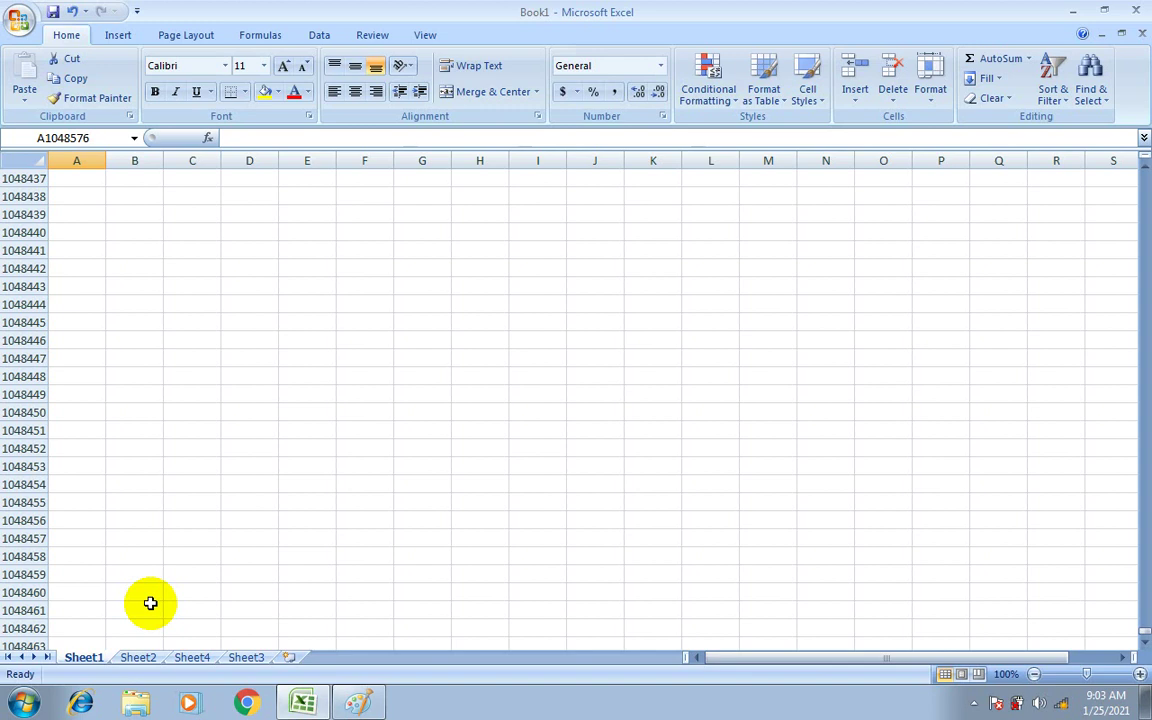
pyautogui.hotkey('ctrl', 'Home')
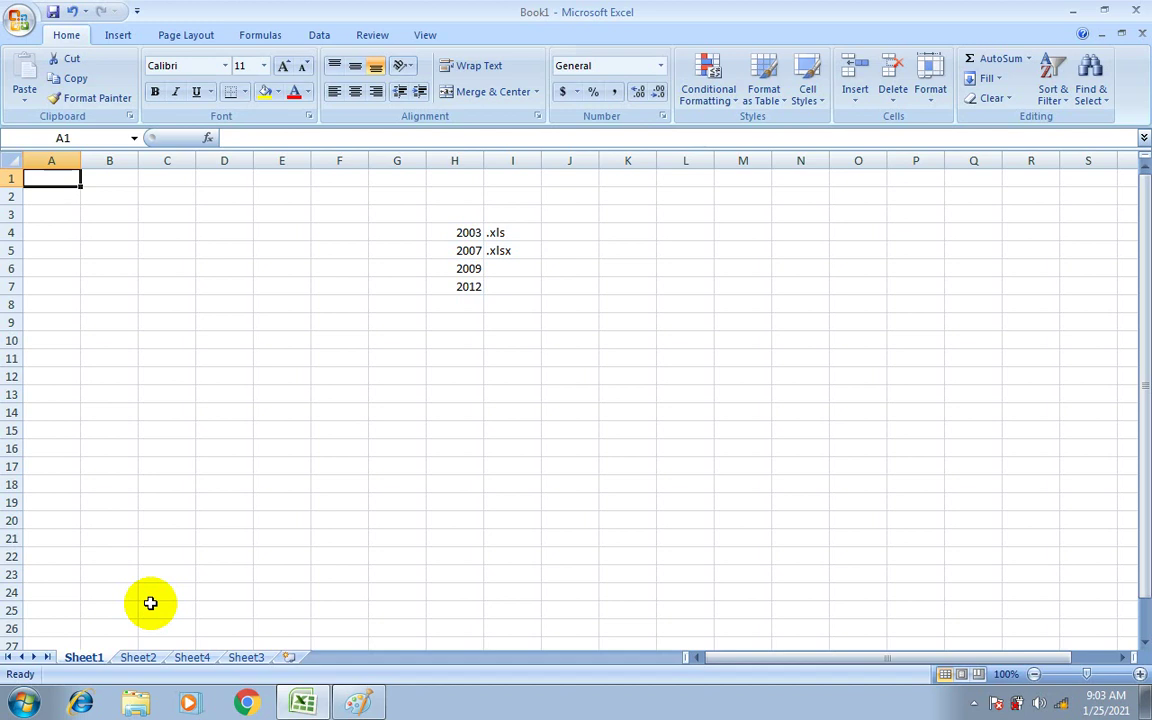
# Move across row 1 to the worksheet's last column and enter 16384 in cell XFD1.
pyautogui.press('Right')
pyautogui.press('Right')
pyautogui.press('Right')
pyautogui.press('Right')
pyautogui.press('Right')
pyautogui.press('Right')
pyautogui.press('Right')
pyautogui.press('Right')
pyautogui.press('Right')
pyautogui.press('Right')
pyautogui.press('Right')
pyautogui.press('Right')
pyautogui.press('Right')
pyautogui.press('Right')
pyautogui.press('Right')
pyautogui.press('Right')
pyautogui.press('Right')
pyautogui.press('Right')
pyautogui.press('Right')
pyautogui.press('Right')
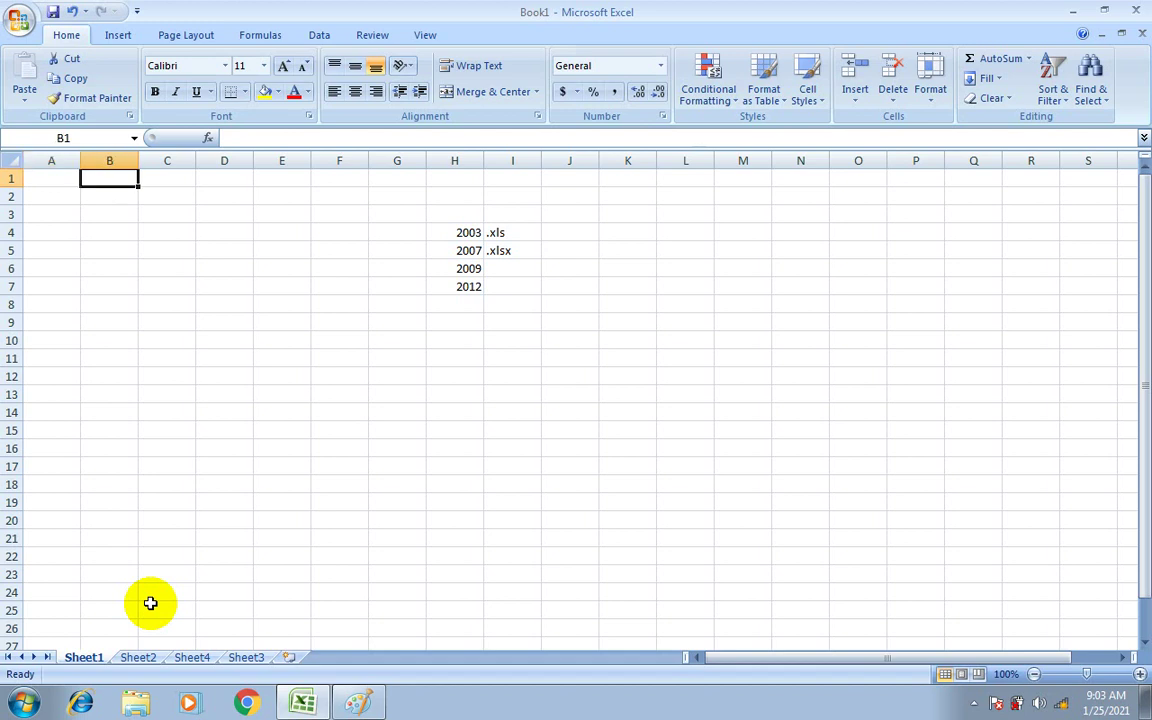
pyautogui.press('Right')
pyautogui.press('Right')
pyautogui.press('Right')
pyautogui.press('Right')
pyautogui.press('Right')
pyautogui.press('Right')
pyautogui.press('Right')
pyautogui.press('Right')
pyautogui.press('Right')
pyautogui.press('Right')
pyautogui.press('Right')
pyautogui.press('Right')
pyautogui.press('Right')
pyautogui.press('Right')
pyautogui.press('Right')
pyautogui.press('Right')
pyautogui.press('Right')
pyautogui.press('Right')
pyautogui.press('Right')
pyautogui.press('Right')
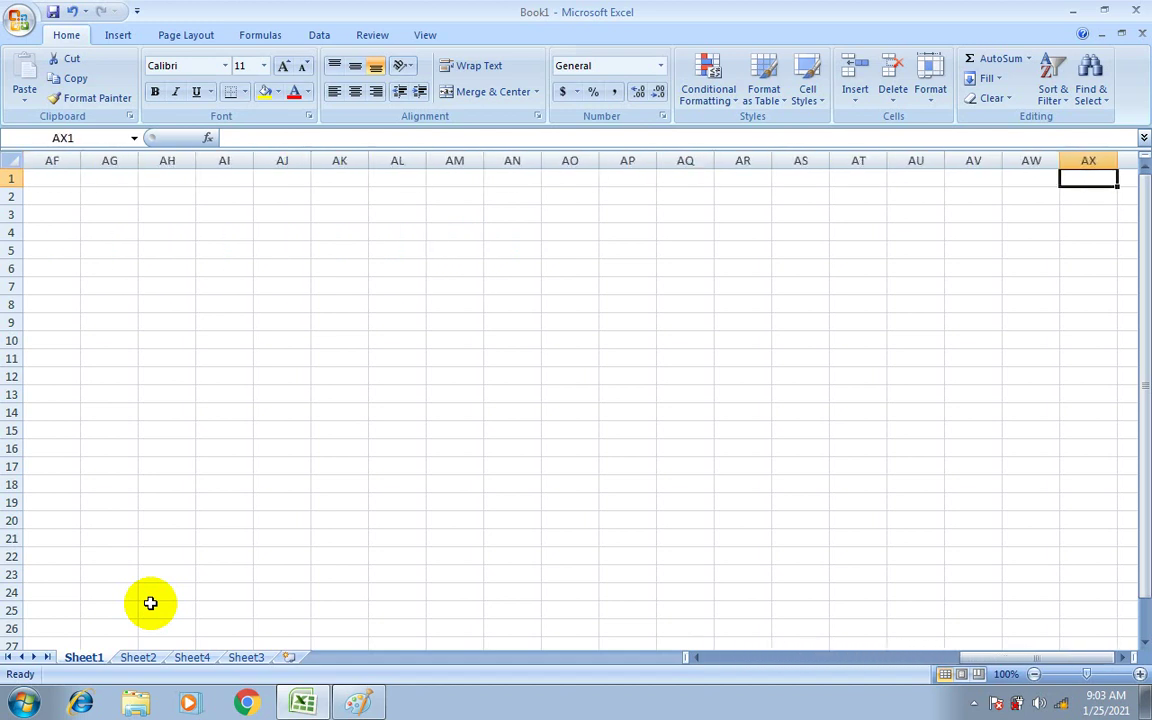
pyautogui.press('Right')
pyautogui.press('Right')
pyautogui.press('Right')
pyautogui.press('Right')
pyautogui.press('Right')
pyautogui.press('Right')
pyautogui.press('Right')
pyautogui.press('Right')
pyautogui.press('Right')
pyautogui.press('Right')
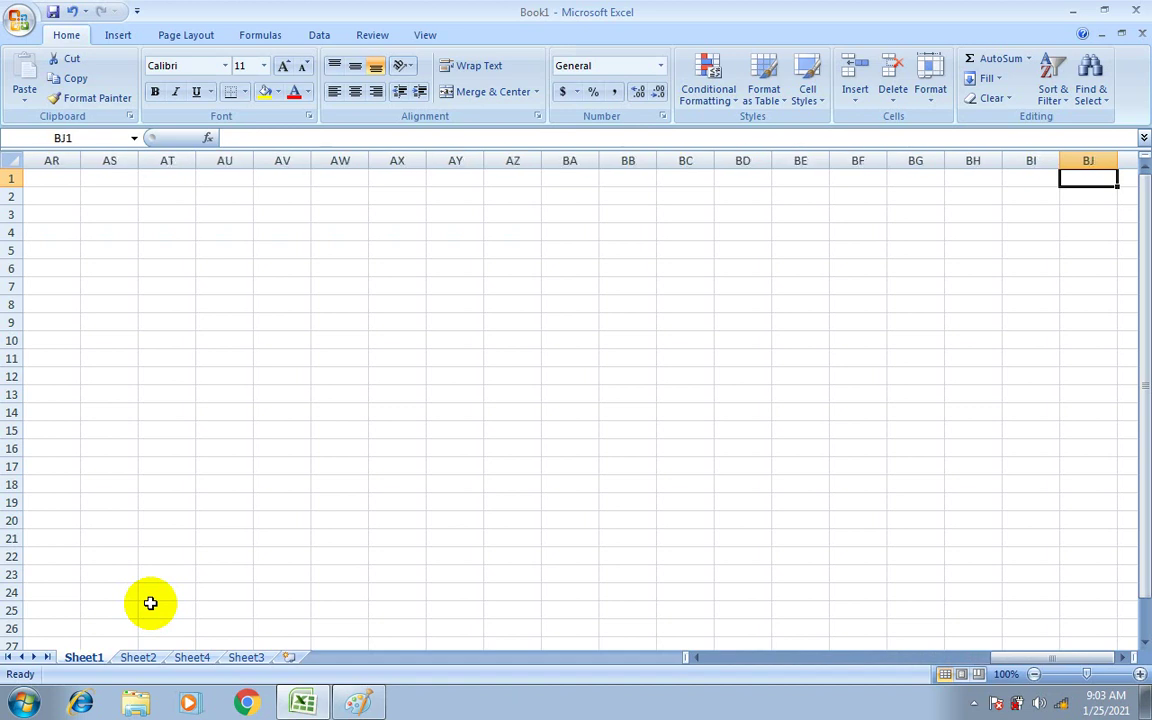
pyautogui.press('Right')
pyautogui.press('Right')
pyautogui.press('Right')
pyautogui.press('Right')
pyautogui.press('Right')
pyautogui.press('Right')
pyautogui.press('Right')
pyautogui.press('Right')
pyautogui.press('Right')
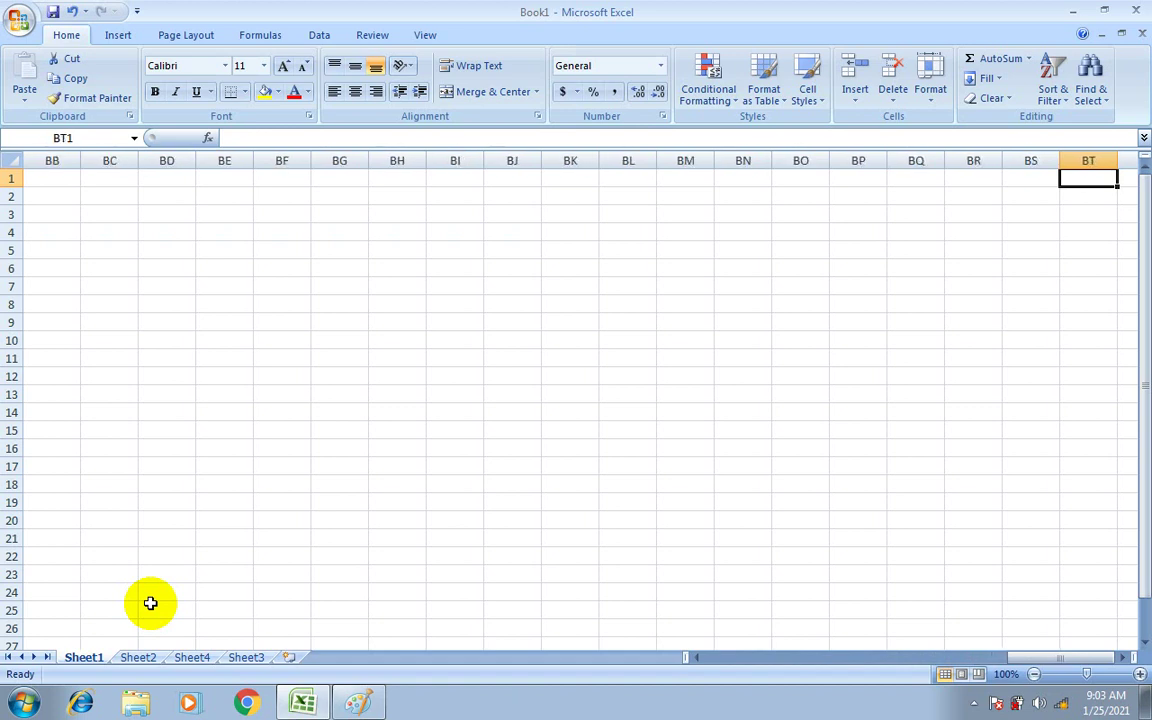
pyautogui.press('Right')
pyautogui.press('Right')
pyautogui.press('Right')
pyautogui.press('Right')
pyautogui.press('Right')
pyautogui.press('Right')
pyautogui.press('Right')
pyautogui.press('Right')
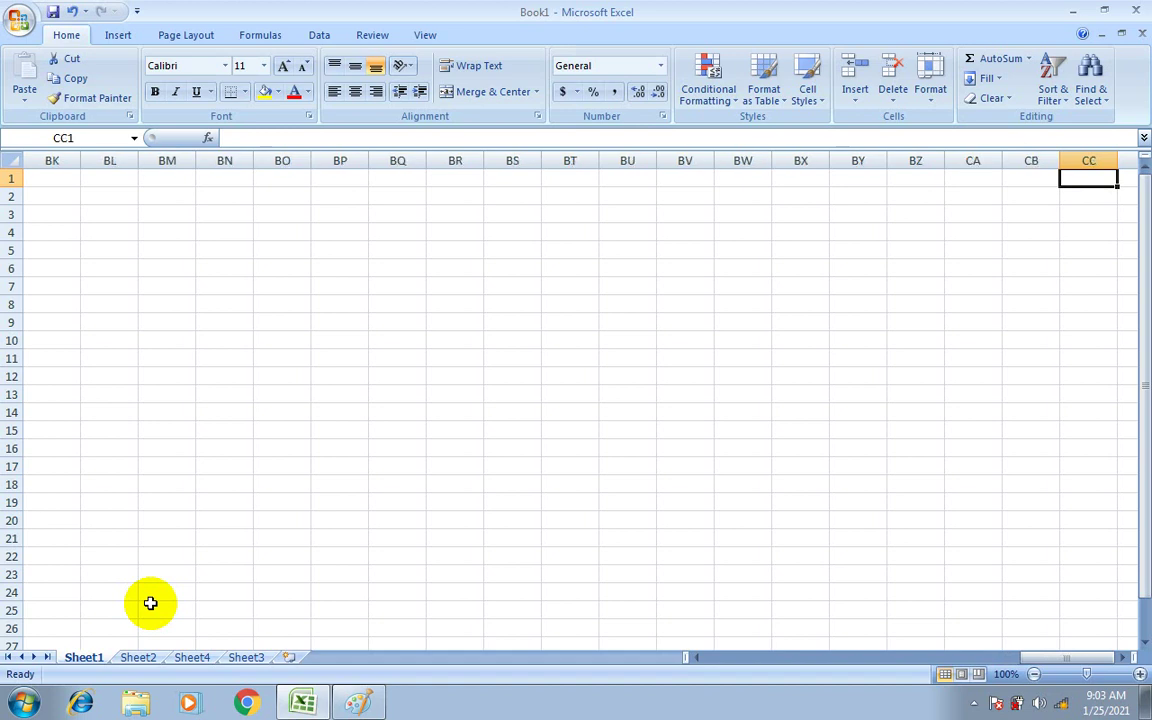
pyautogui.press('Right')
pyautogui.press('Right')
pyautogui.press('Right')
pyautogui.press('Right')
pyautogui.press('Right')
pyautogui.press('Right')
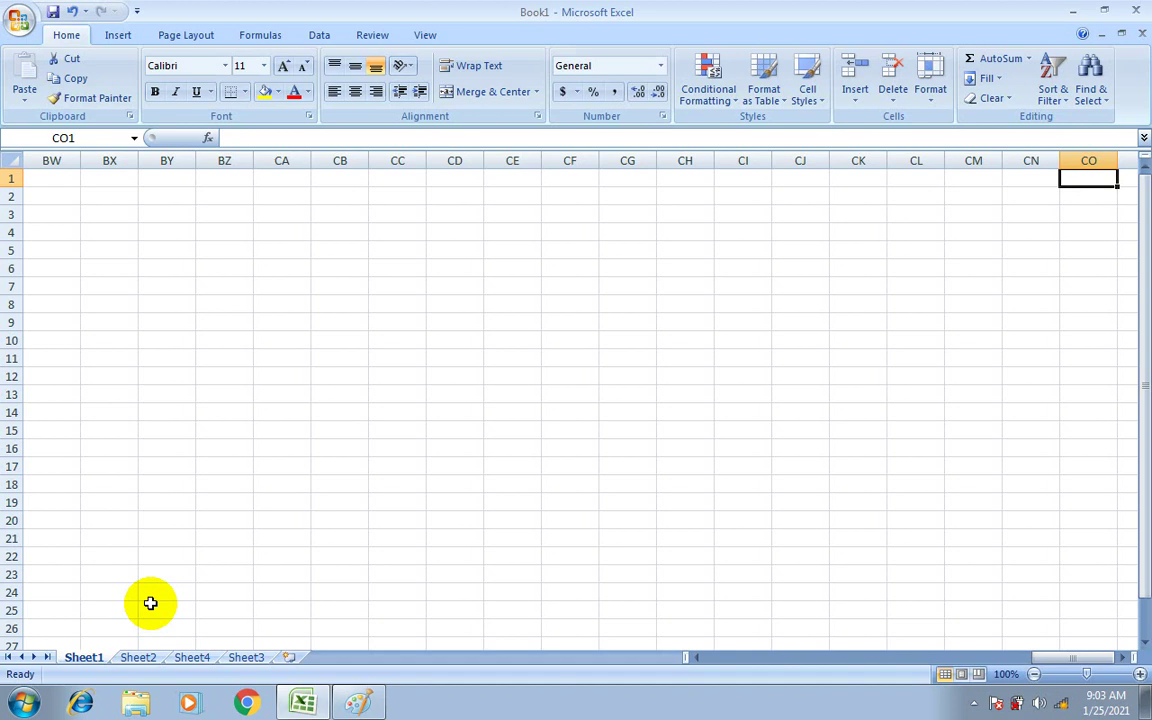
pyautogui.hotkey('ctrl', 'Right')
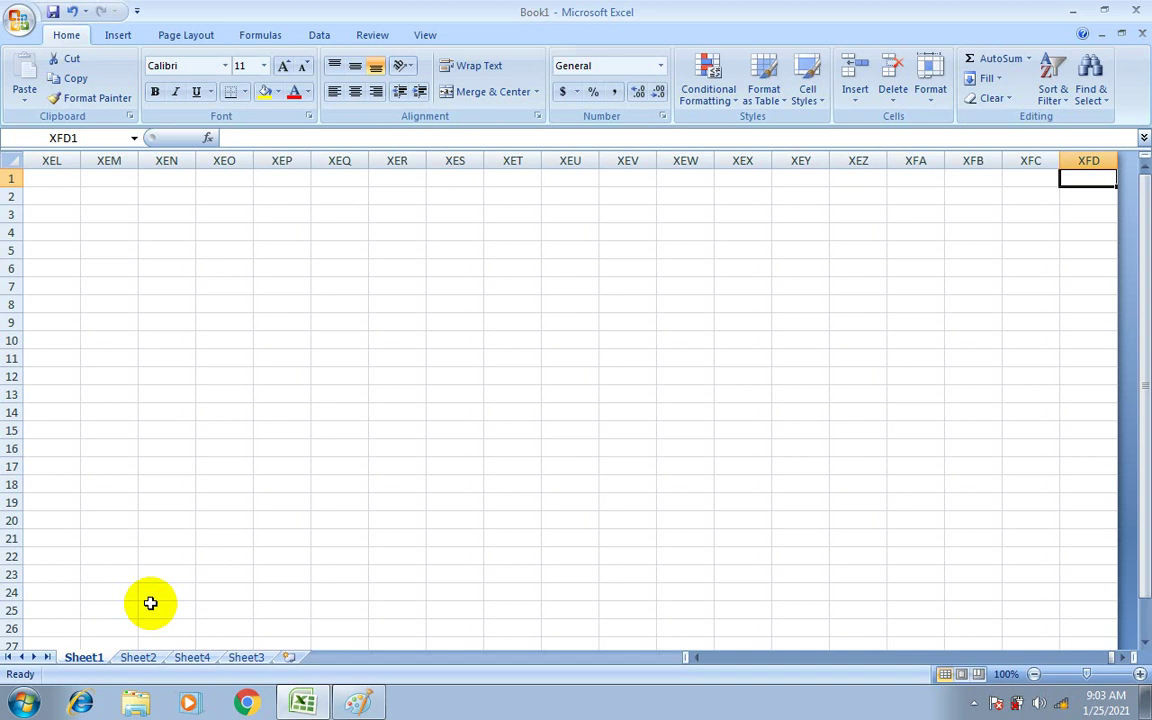
pyautogui.write('16384')
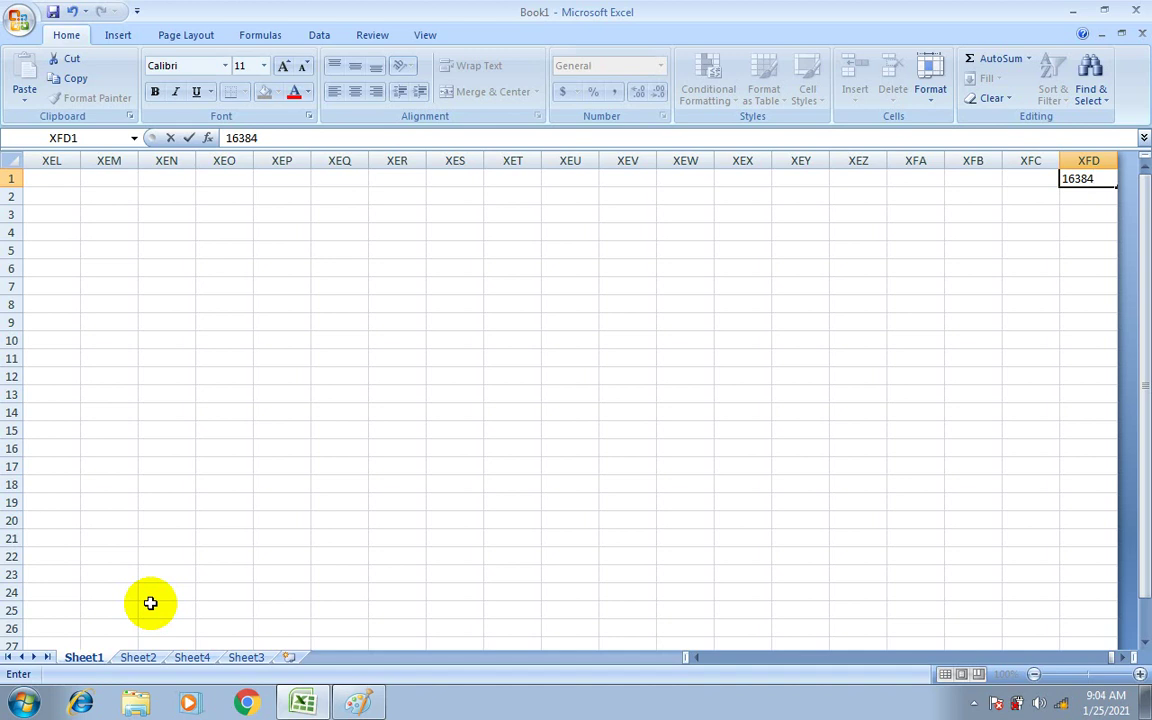
# Switch to Paint and set up the Pencil tool with the thickest line size.
pyautogui.click(363, 706)
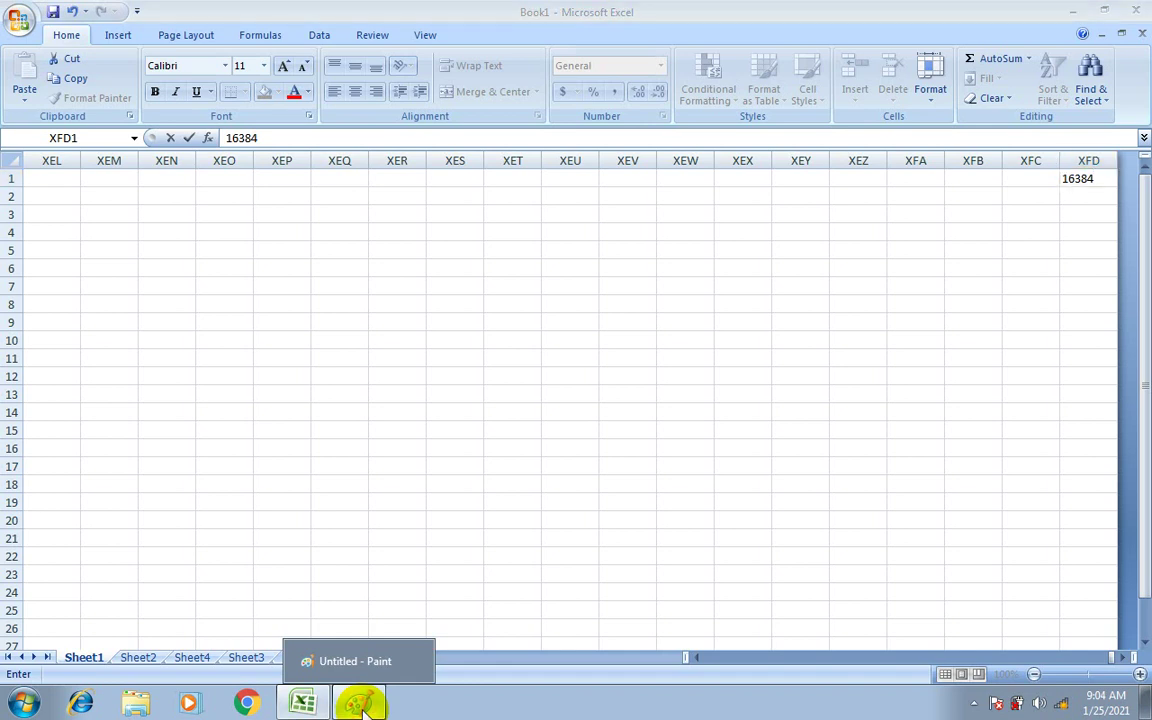
pyautogui.click(363, 706)
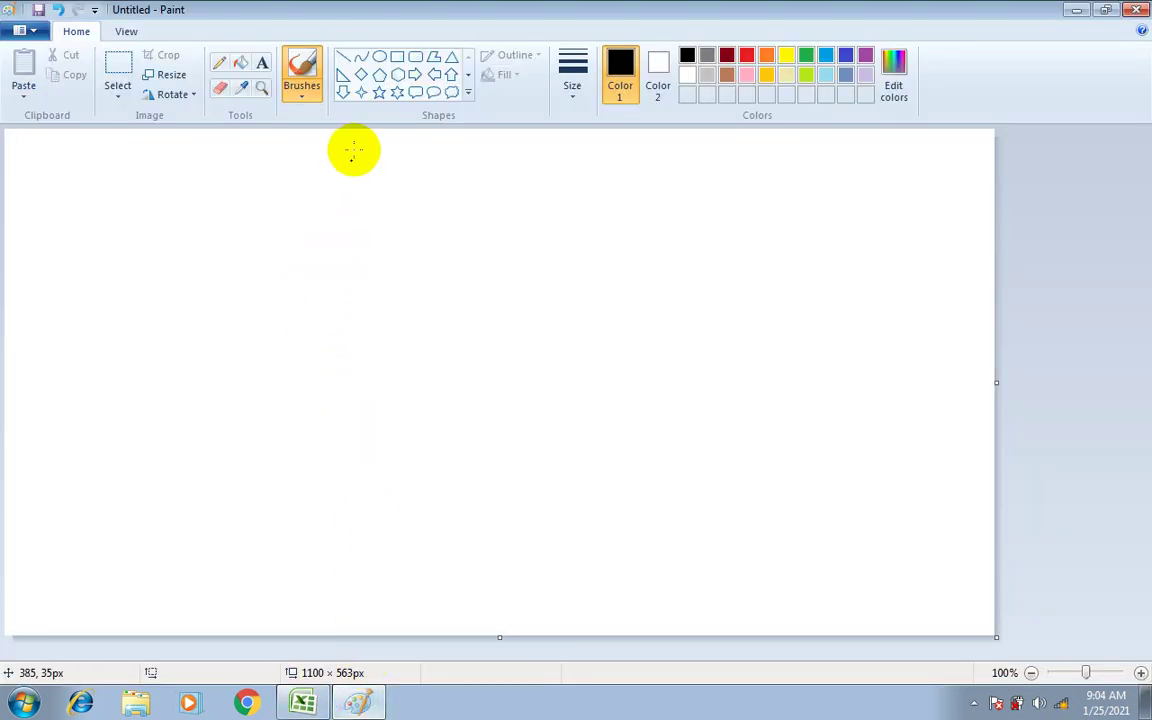
pyautogui.click(224, 68)
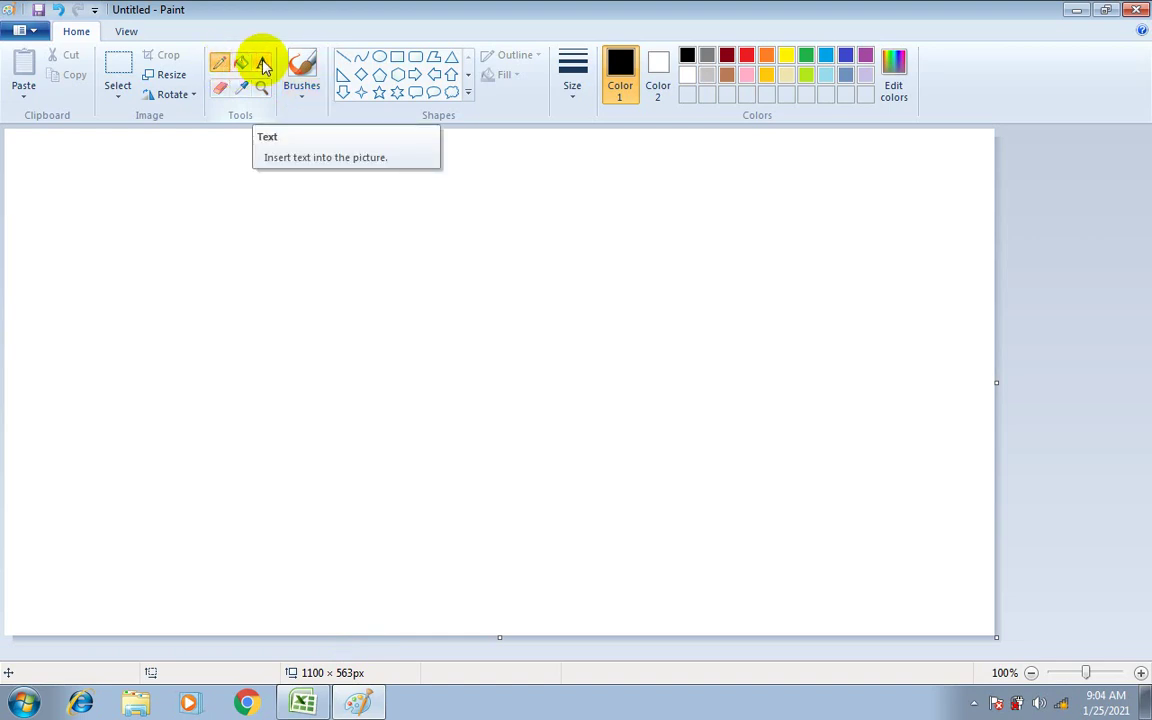
pyautogui.click(572, 92)
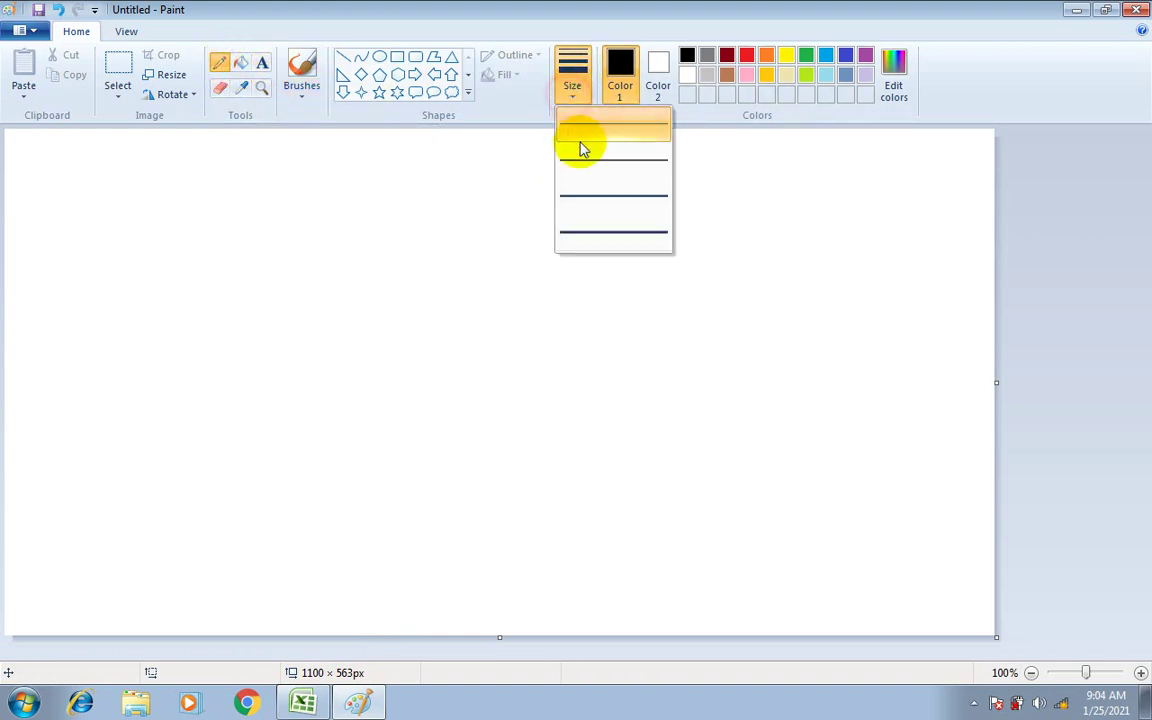
pyautogui.click(583, 232)
# Handwrite "XFD =" in the upper part of the canvas and draw a left-pointing arrow beneath the letters.
pyautogui.moveTo(294, 188)
pyautogui.mouseDown()
pyautogui.moveTo(250, 238)
pyautogui.moveTo(255, 198)
pyautogui.moveTo(288, 247)
pyautogui.mouseUp()
pyautogui.moveTo(316, 205)
pyautogui.mouseDown()
pyautogui.moveTo(313, 246)
pyautogui.moveTo(362, 208)
pyautogui.moveTo(358, 238)
pyautogui.moveTo(393, 246)
pyautogui.moveTo(380, 248)
pyautogui.moveTo(480, 236)
pyautogui.moveTo(480, 251)
pyautogui.mouseUp()
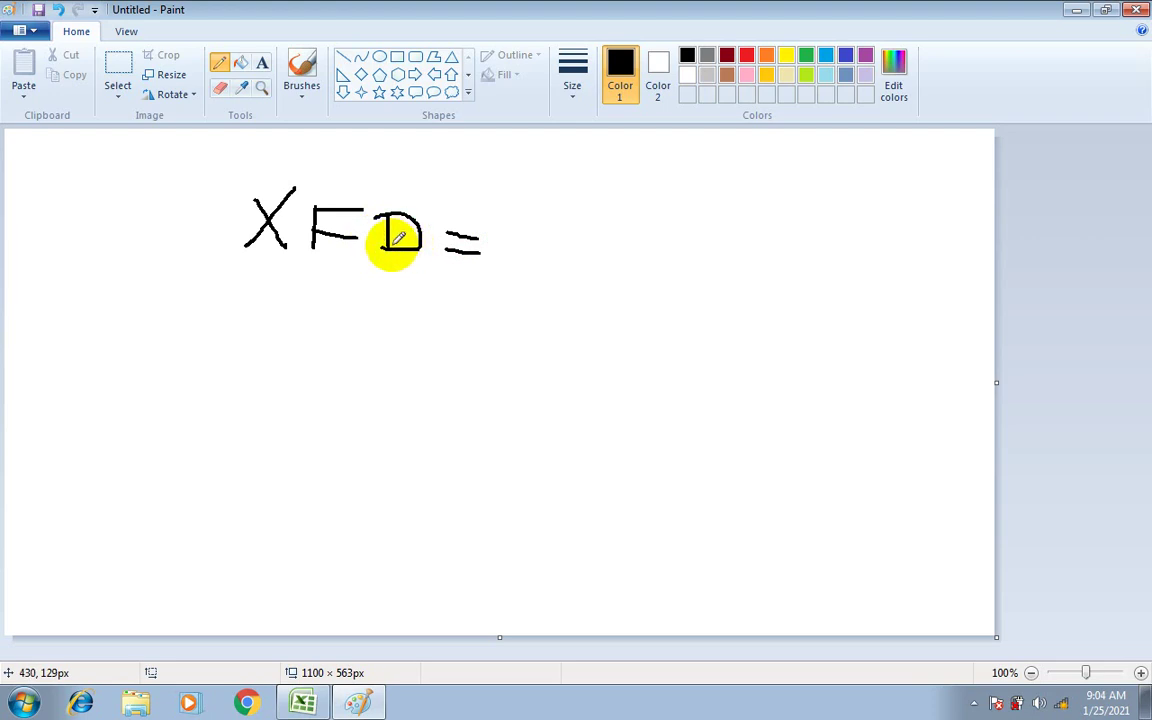
pyautogui.moveTo(416, 270)
pyautogui.mouseDown()
pyautogui.moveTo(288, 263)
pyautogui.moveTo(305, 284)
pyautogui.mouseUp()
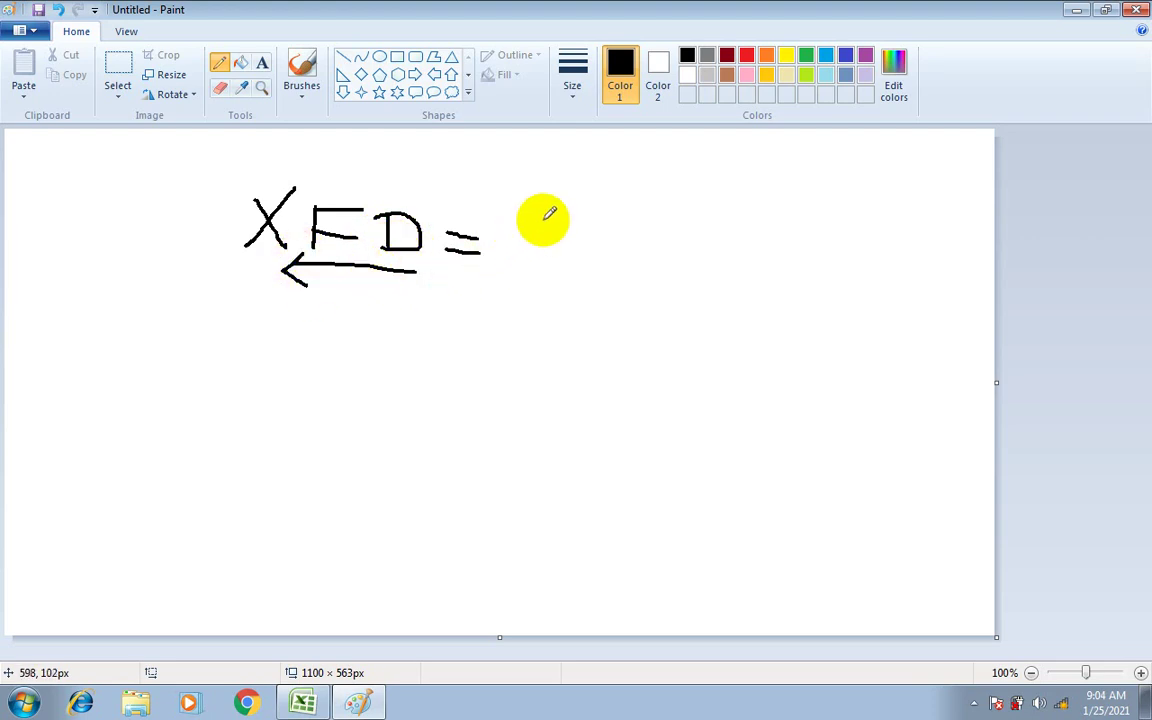
# Handwrite the first term, 4×26 with exponent 0, after the equals sign.
pyautogui.moveTo(540, 212)
pyautogui.mouseDown()
pyautogui.moveTo(542, 237)
pyautogui.moveTo(577, 219)
pyautogui.moveTo(567, 282)
pyautogui.mouseUp()
pyautogui.moveTo(596, 229)
pyautogui.mouseDown()
pyautogui.moveTo(584, 268)
pyautogui.moveTo(604, 276)
pyautogui.moveTo(632, 252)
pyautogui.moveTo(646, 282)
pyautogui.mouseUp()
pyautogui.moveTo(680, 240)
pyautogui.mouseDown()
pyautogui.moveTo(685, 285)
pyautogui.moveTo(678, 268)
pyautogui.mouseUp()
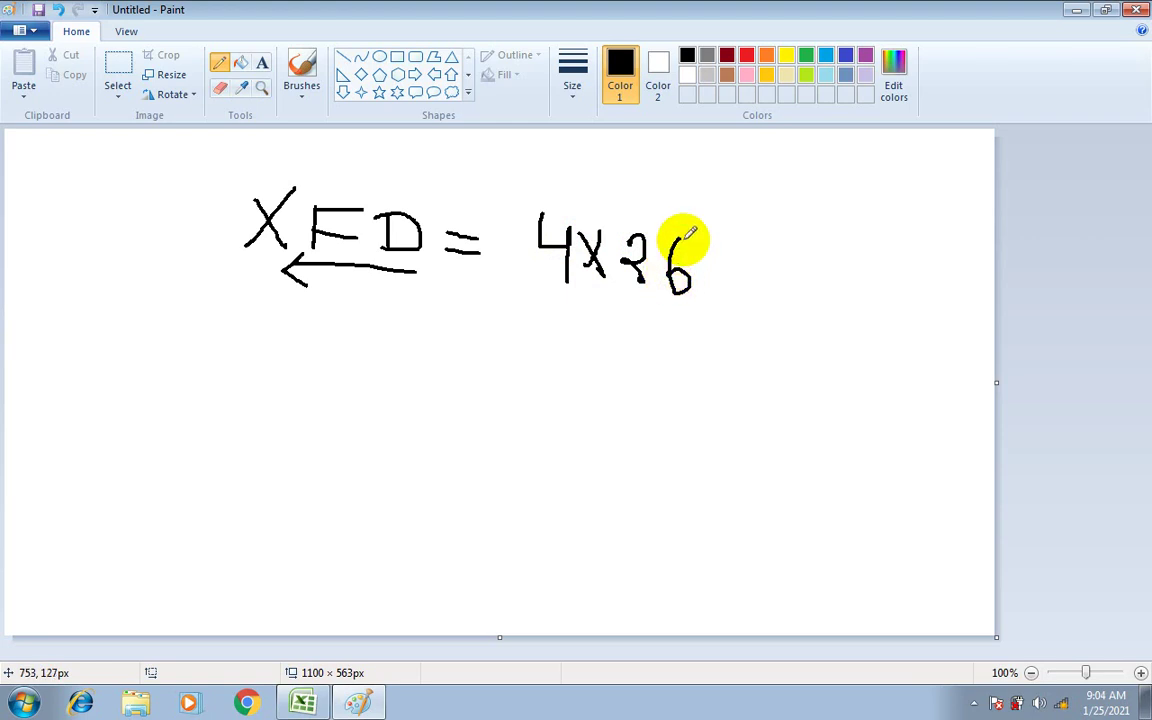
pyautogui.moveTo(703, 192); pyautogui.dragTo(693, 205)
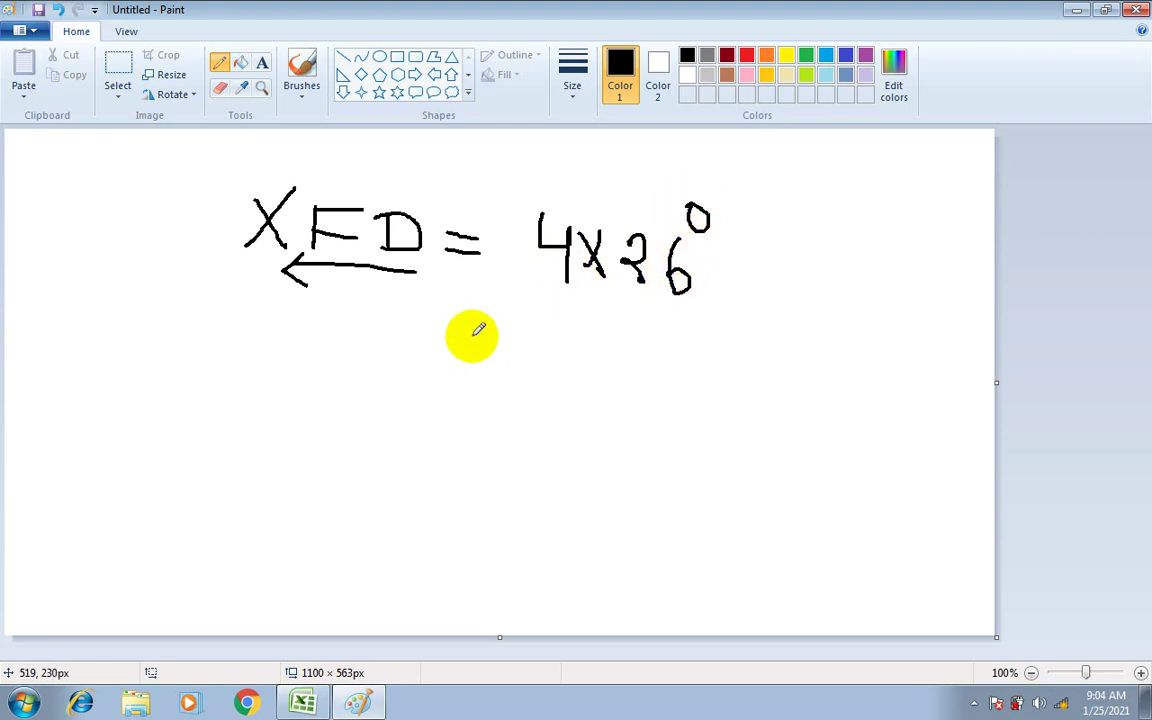
# Handwrite the second term, + 6×26 with exponent 1, below the first term.
pyautogui.moveTo(470, 335)
pyautogui.mouseDown()
pyautogui.moveTo(520, 335)
pyautogui.moveTo(495, 357)
pyautogui.mouseUp()
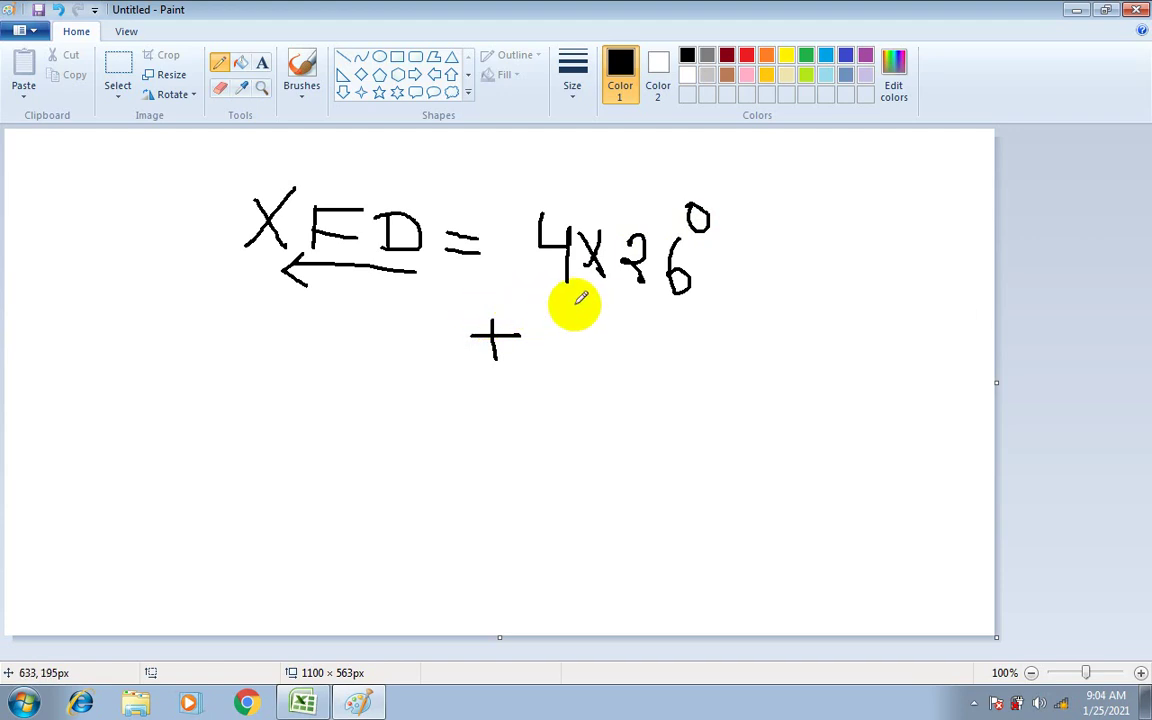
pyautogui.moveTo(575, 305)
pyautogui.mouseDown()
pyautogui.moveTo(549, 339)
pyautogui.moveTo(580, 343)
pyautogui.moveTo(622, 321)
pyautogui.moveTo(603, 362)
pyautogui.moveTo(628, 345)
pyautogui.moveTo(632, 363)
pyautogui.moveTo(676, 330)
pyautogui.moveTo(667, 374)
pyautogui.moveTo(687, 379)
pyautogui.mouseUp()
pyautogui.moveTo(704, 325)
pyautogui.mouseDown()
pyautogui.moveTo(707, 380)
pyautogui.moveTo(712, 350)
pyautogui.mouseUp()
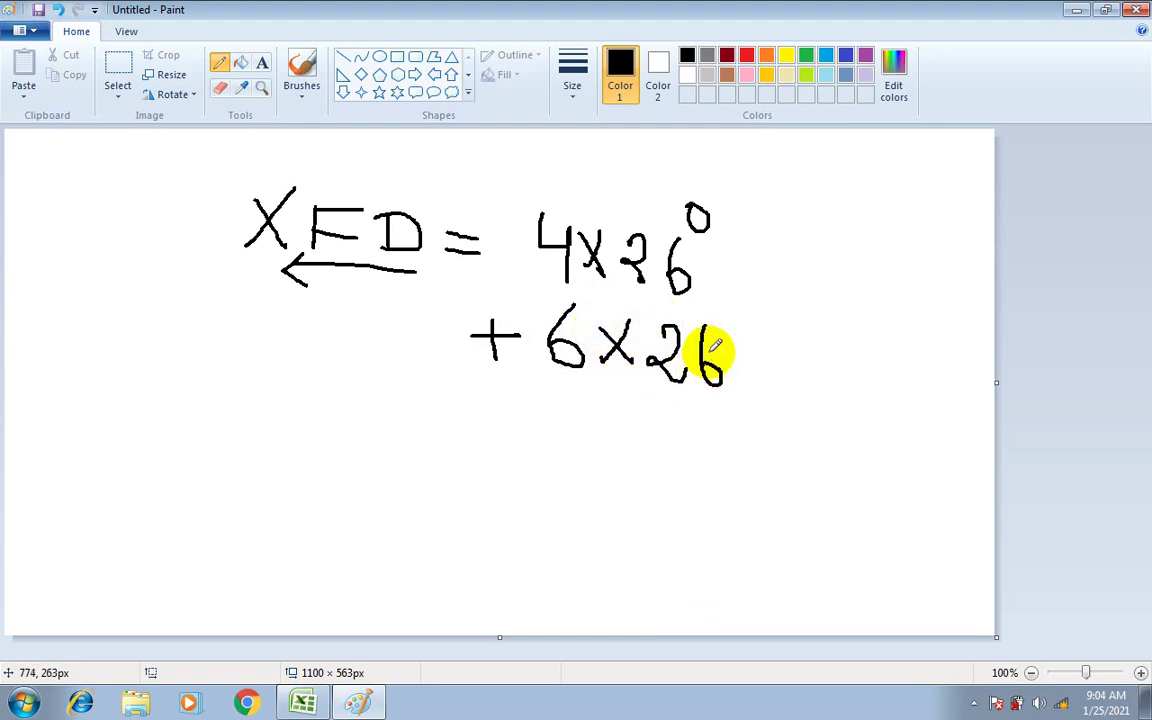
pyautogui.moveTo(736, 284); pyautogui.dragTo(737, 316)
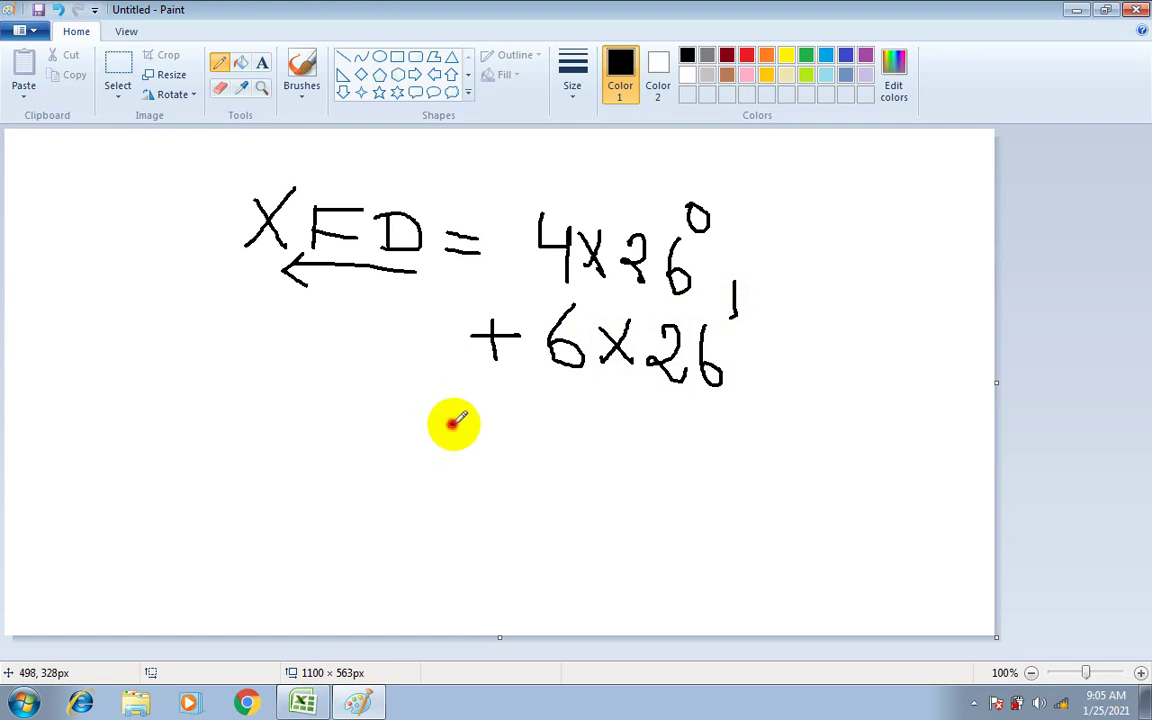
# Handwrite the third term, + 24×26 with exponent 2, below the second term.
pyautogui.moveTo(453, 425)
pyautogui.mouseDown()
pyautogui.moveTo(520, 425)
pyautogui.moveTo(478, 438)
pyautogui.mouseUp()
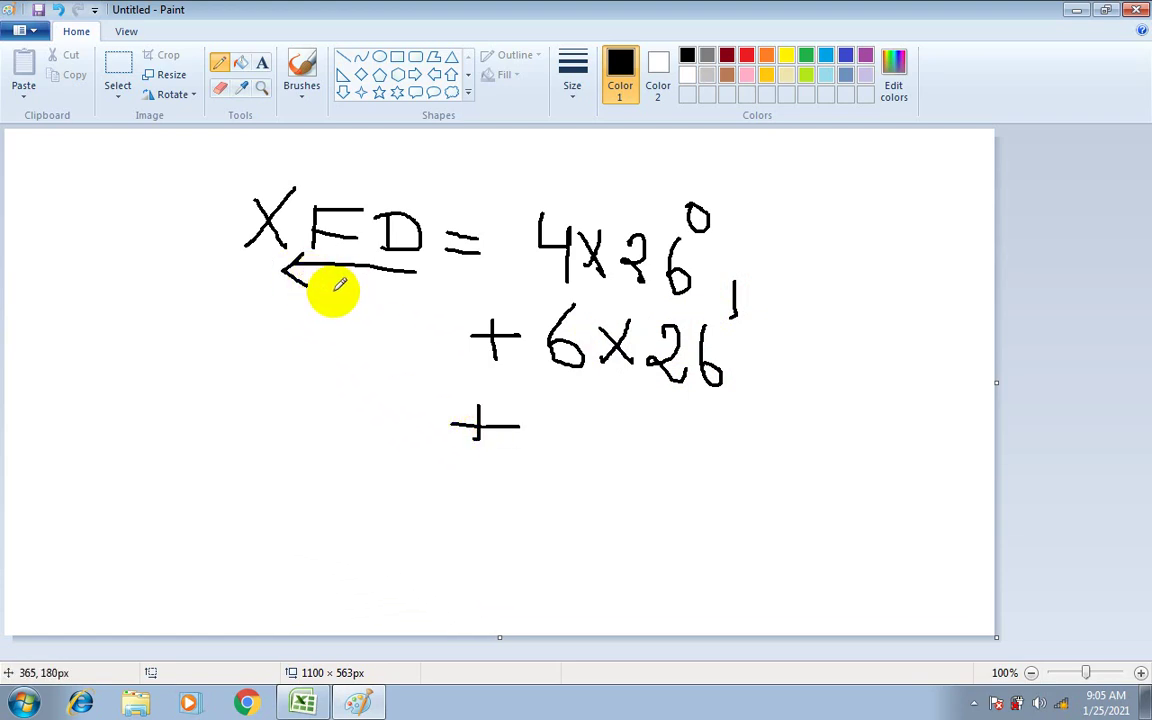
pyautogui.moveTo(527, 420)
pyautogui.mouseDown()
pyautogui.moveTo(535, 413)
pyautogui.moveTo(528, 460)
pyautogui.moveTo(570, 465)
pyautogui.mouseUp()
pyautogui.moveTo(578, 410)
pyautogui.mouseDown()
pyautogui.moveTo(586, 450)
pyautogui.moveTo(610, 455)
pyautogui.moveTo(602, 472)
pyautogui.mouseUp()
pyautogui.moveTo(648, 429)
pyautogui.mouseDown()
pyautogui.moveTo(617, 445)
pyautogui.moveTo(605, 470)
pyautogui.mouseUp()
pyautogui.moveTo(602, 428)
pyautogui.mouseDown()
pyautogui.moveTo(643, 463)
pyautogui.moveTo(700, 470)
pyautogui.mouseUp()
pyautogui.moveTo(718, 422)
pyautogui.mouseDown()
pyautogui.moveTo(712, 470)
pyautogui.moveTo(715, 448)
pyautogui.mouseUp()
pyautogui.moveTo(738, 395)
pyautogui.mouseDown()
pyautogui.moveTo(730, 429)
pyautogui.moveTo(739, 419)
pyautogui.mouseUp()
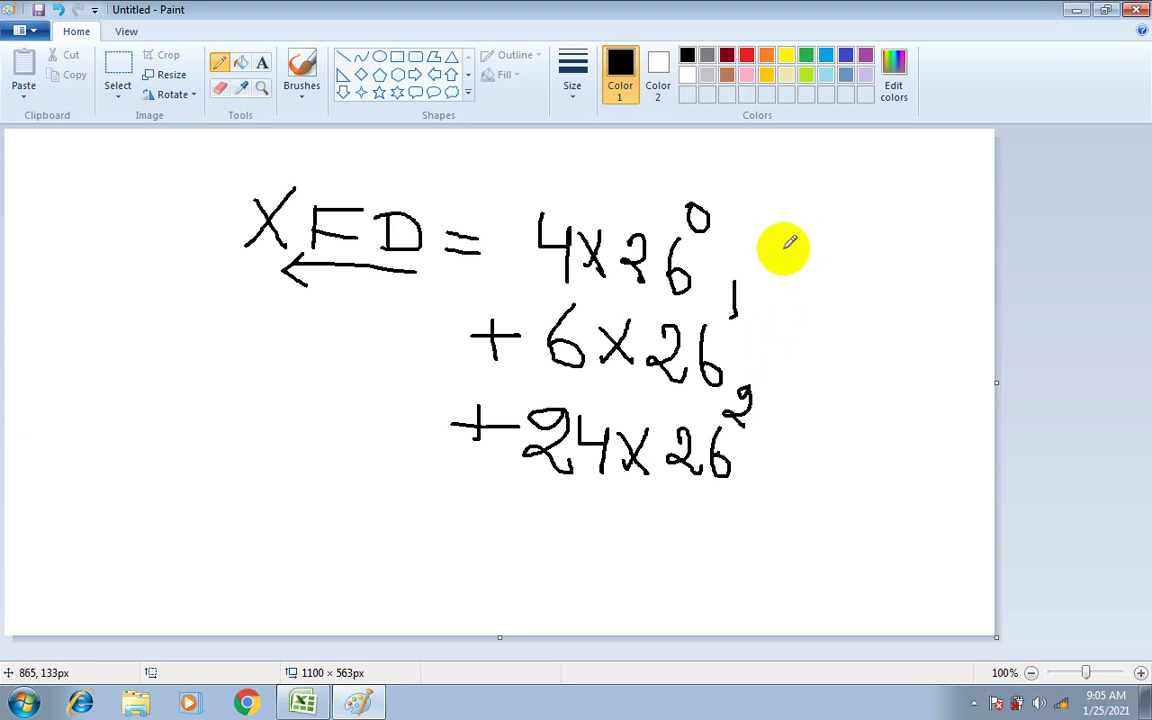
# Handwrite "= 4×1" beside the first term and a plus sign with a blank underline beside the second term.
pyautogui.moveTo(783, 248)
pyautogui.mouseDown()
pyautogui.moveTo(821, 248)
pyautogui.moveTo(822, 266)
pyautogui.moveTo(880, 252)
pyautogui.moveTo(876, 268)
pyautogui.mouseUp()
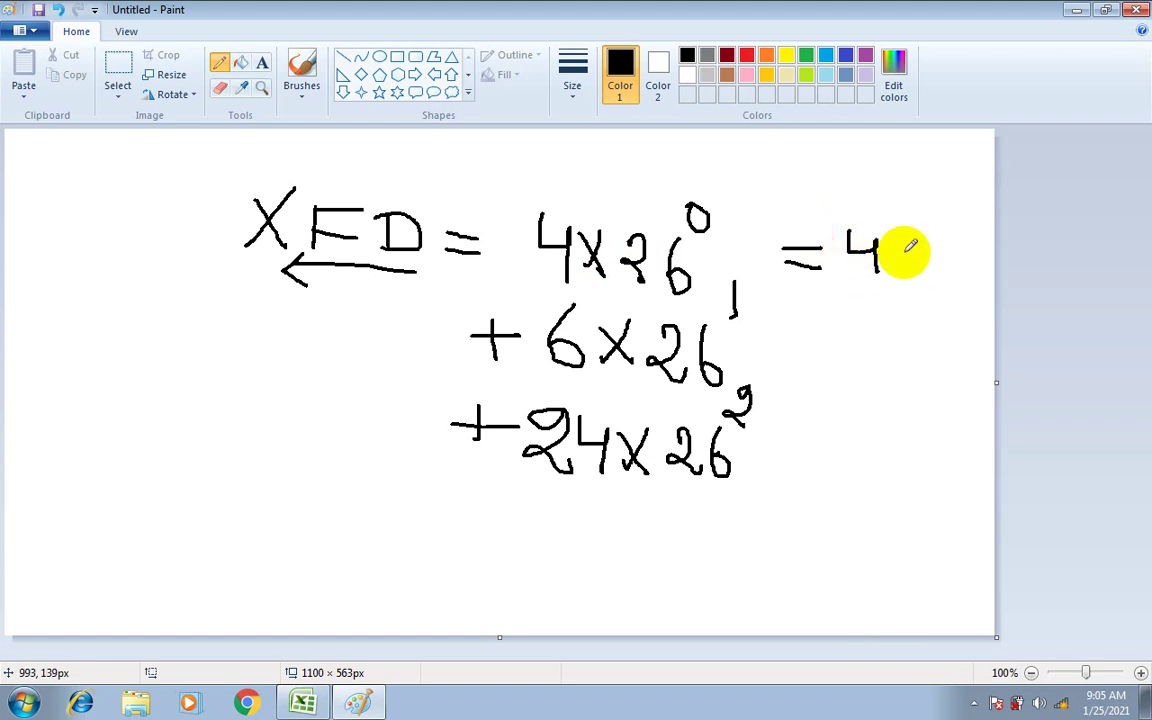
pyautogui.moveTo(915, 229)
pyautogui.mouseDown()
pyautogui.moveTo(897, 270)
pyautogui.moveTo(937, 272)
pyautogui.mouseUp()
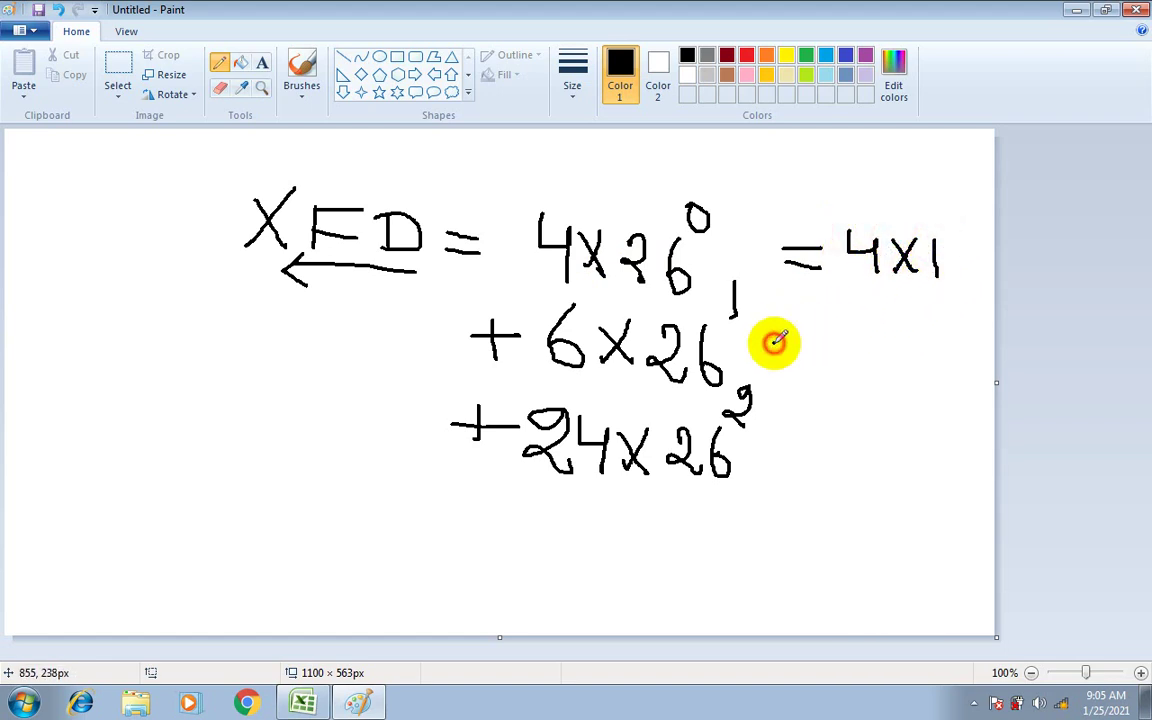
pyautogui.moveTo(775, 343)
pyautogui.mouseDown()
pyautogui.moveTo(814, 343)
pyautogui.moveTo(791, 334)
pyautogui.moveTo(790, 366)
pyautogui.mouseUp()
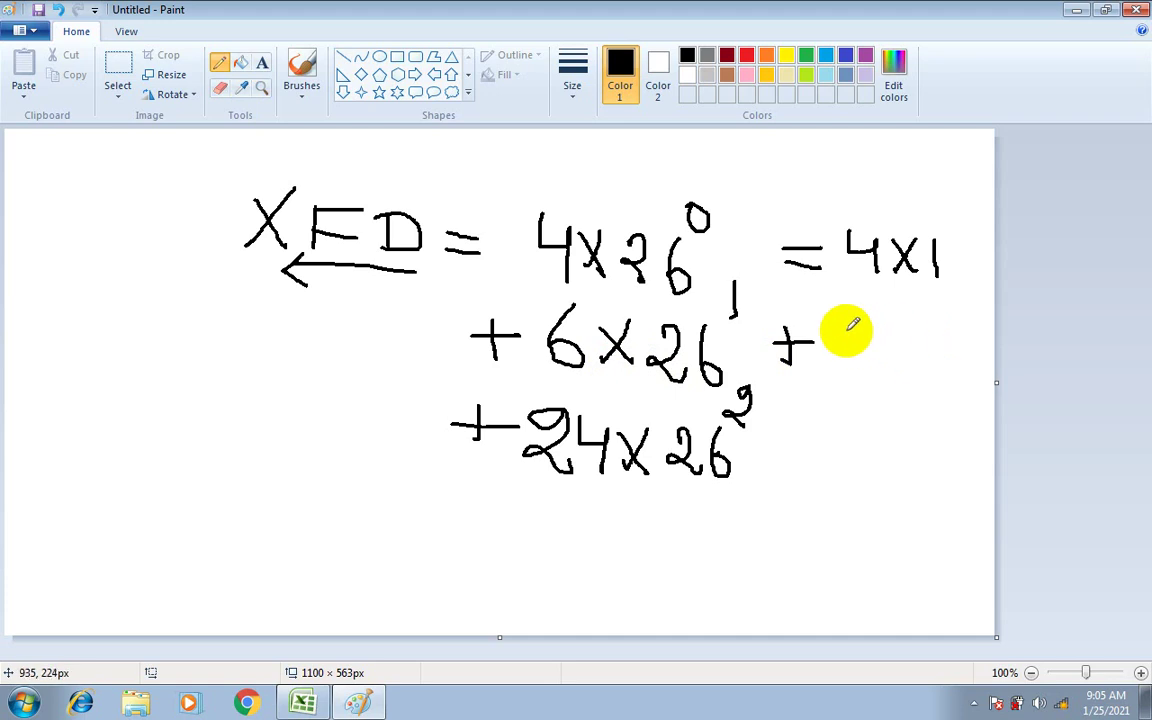
pyautogui.moveTo(838, 364); pyautogui.dragTo(950, 366)
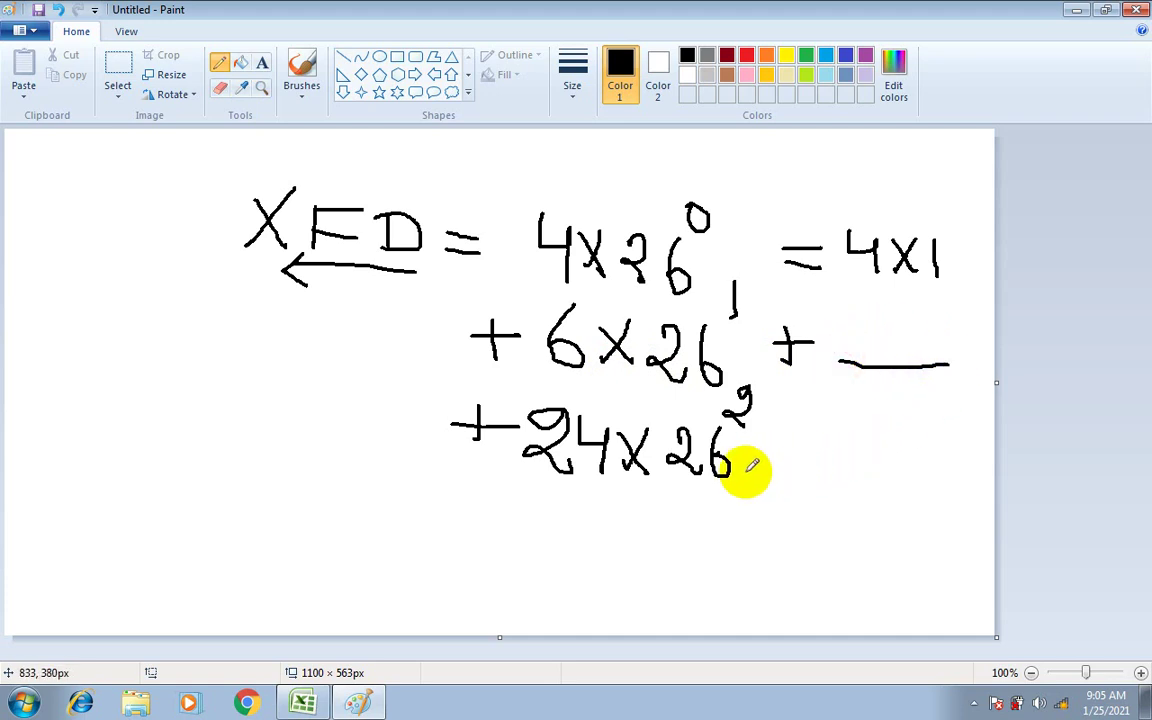
# Handwrite "= 24×676" beside the third term, then draw a horizontal sum line with the total 16,384 beneath it.
pyautogui.moveTo(765, 458)
pyautogui.mouseDown()
pyautogui.moveTo(782, 465)
pyautogui.moveTo(820, 443)
pyautogui.moveTo(804, 478)
pyautogui.moveTo(838, 485)
pyautogui.moveTo(903, 457)
pyautogui.moveTo(905, 483)
pyautogui.mouseUp()
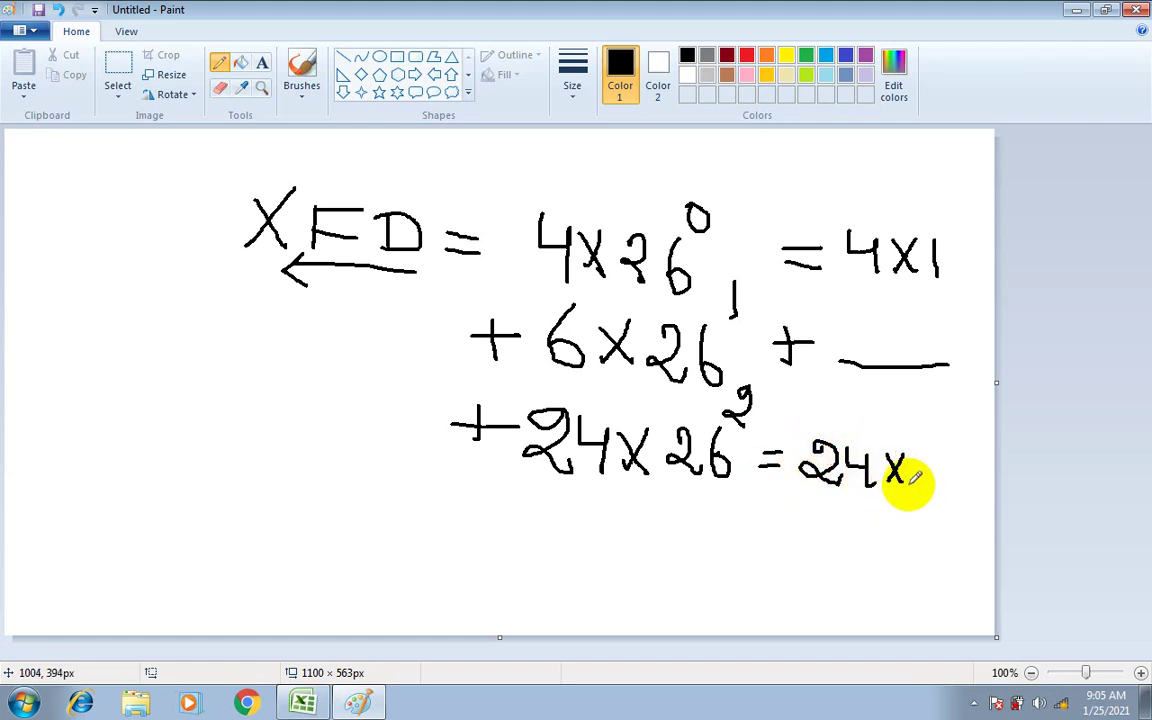
pyautogui.moveTo(937, 452)
pyautogui.mouseDown()
pyautogui.moveTo(936, 491)
pyautogui.moveTo(950, 452)
pyautogui.moveTo(956, 490)
pyautogui.moveTo(972, 470)
pyautogui.moveTo(985, 490)
pyautogui.moveTo(974, 474)
pyautogui.mouseUp()
pyautogui.moveTo(724, 527); pyautogui.dragTo(990, 534)
pyautogui.moveTo(743, 535)
pyautogui.mouseDown()
pyautogui.moveTo(743, 560)
pyautogui.moveTo(770, 552)
pyautogui.moveTo(799, 577)
pyautogui.moveTo(837, 544)
pyautogui.moveTo(857, 583)
pyautogui.moveTo(879, 560)
pyautogui.moveTo(895, 587)
pyautogui.moveTo(870, 548)
pyautogui.moveTo(912, 559)
pyautogui.mouseUp()
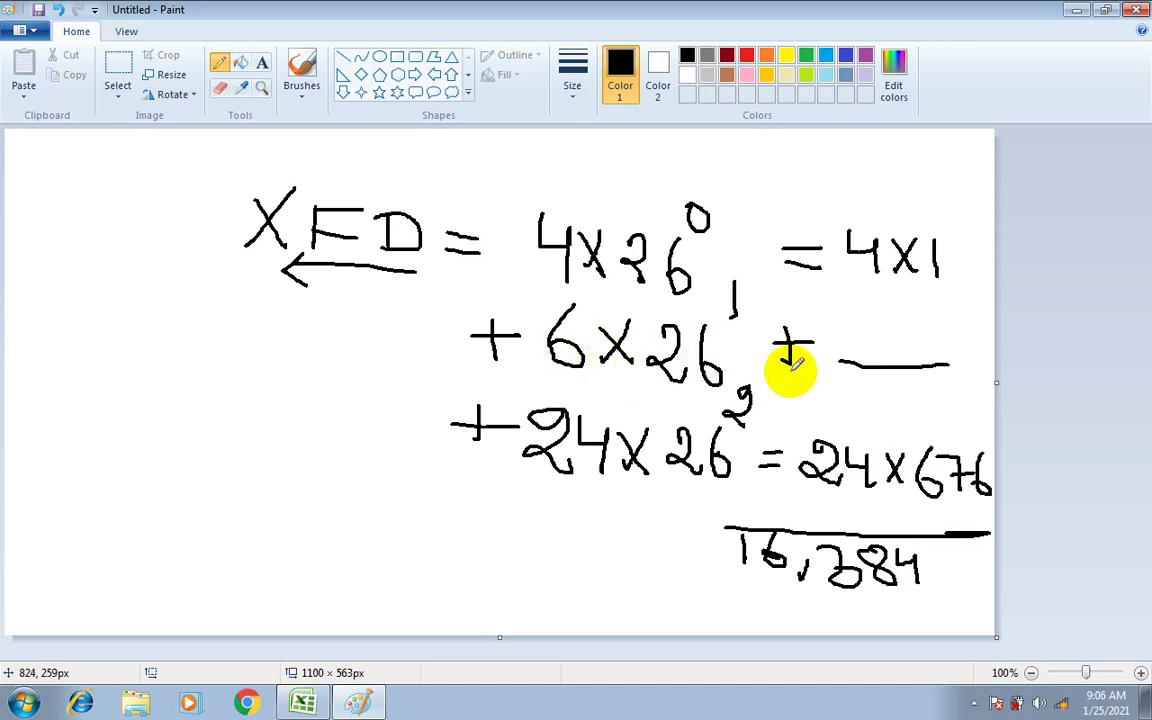
# Handwrite 156 above the blank underline beside the second term.
pyautogui.moveTo(967, 319); pyautogui.dragTo(948, 343)
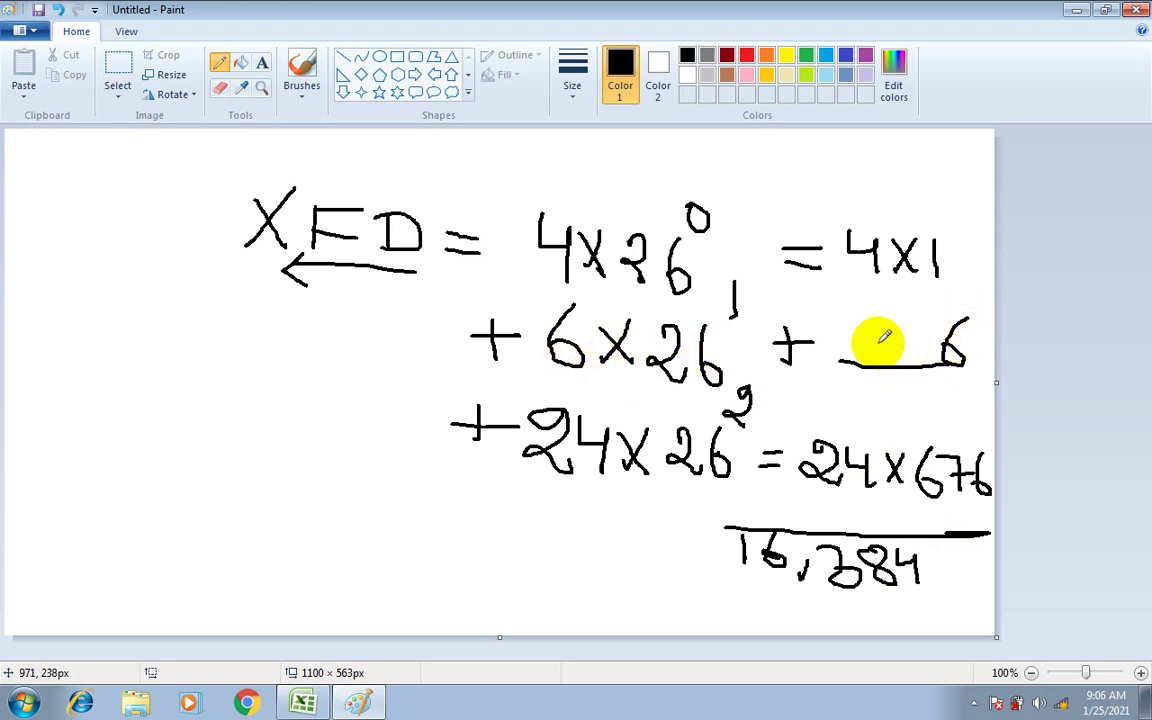
pyautogui.moveTo(867, 326)
pyautogui.mouseDown()
pyautogui.moveTo(871, 354)
pyautogui.moveTo(884, 335)
pyautogui.moveTo(900, 347)
pyautogui.moveTo(896, 365)
pyautogui.mouseUp()
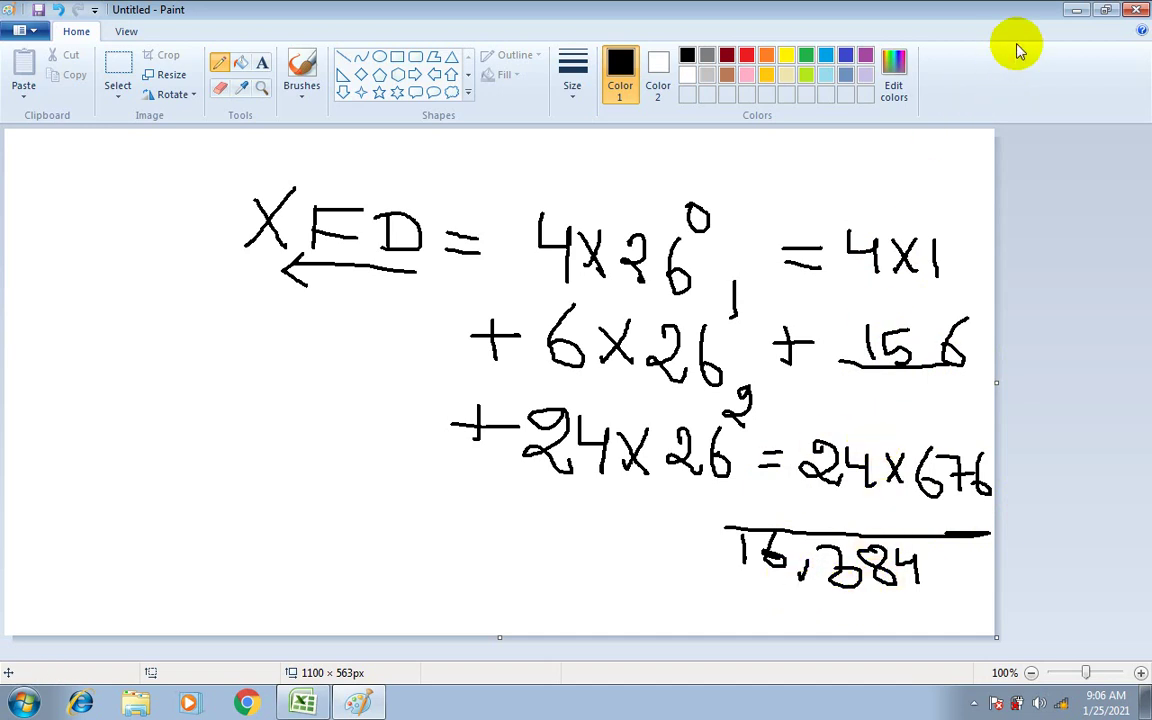
# Switch to Excel and enter 16384 in cell XFD1.
pyautogui.click(1072, 10)
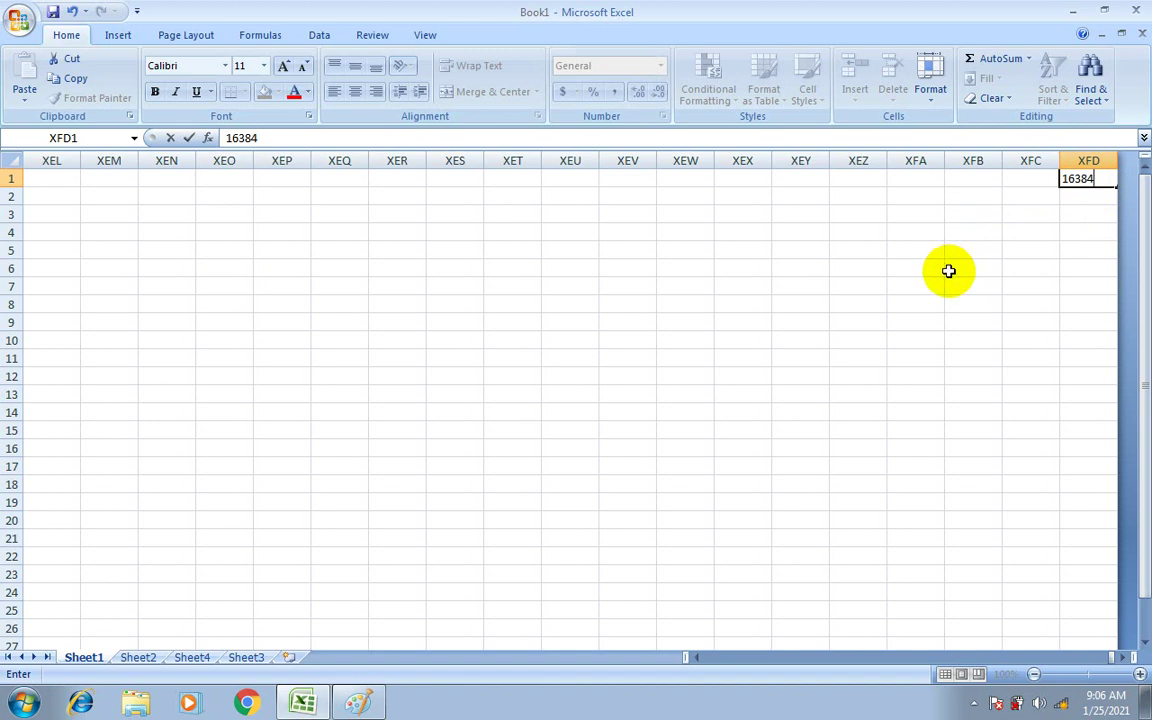
pyautogui.click(560, 320)
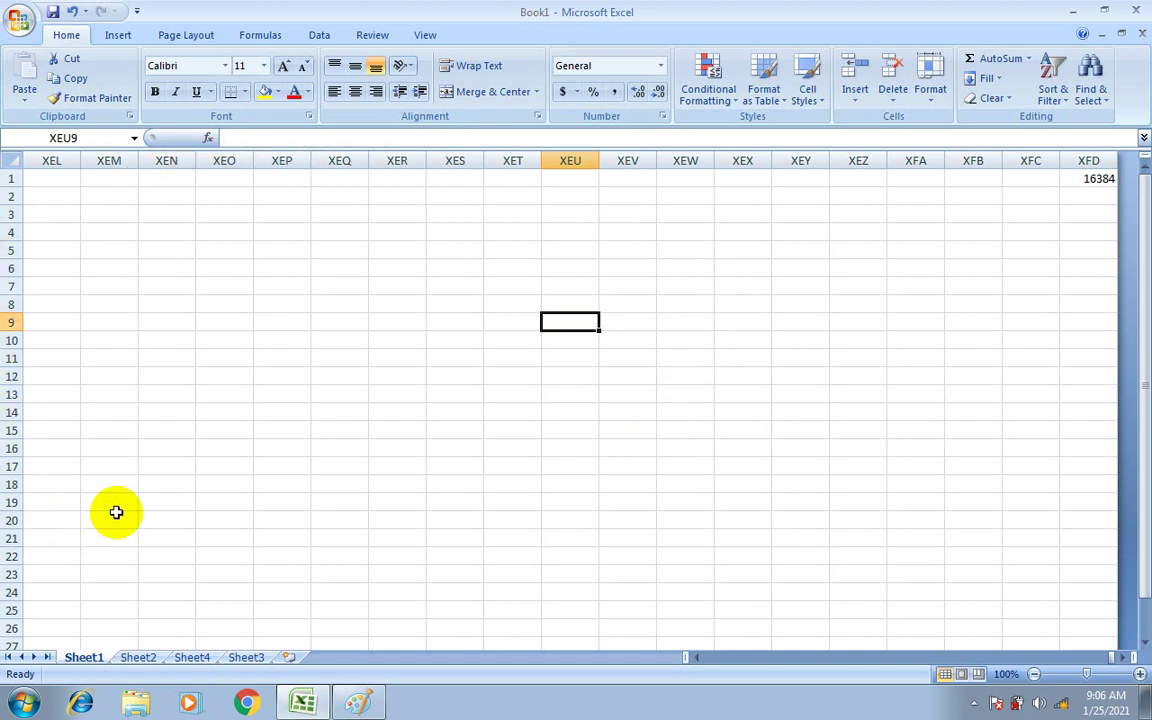
# Return to the sheet's first column and select cells L5, E7 and D10 in turn to examine their addresses and the formula bar.
pyautogui.click(576, 192)
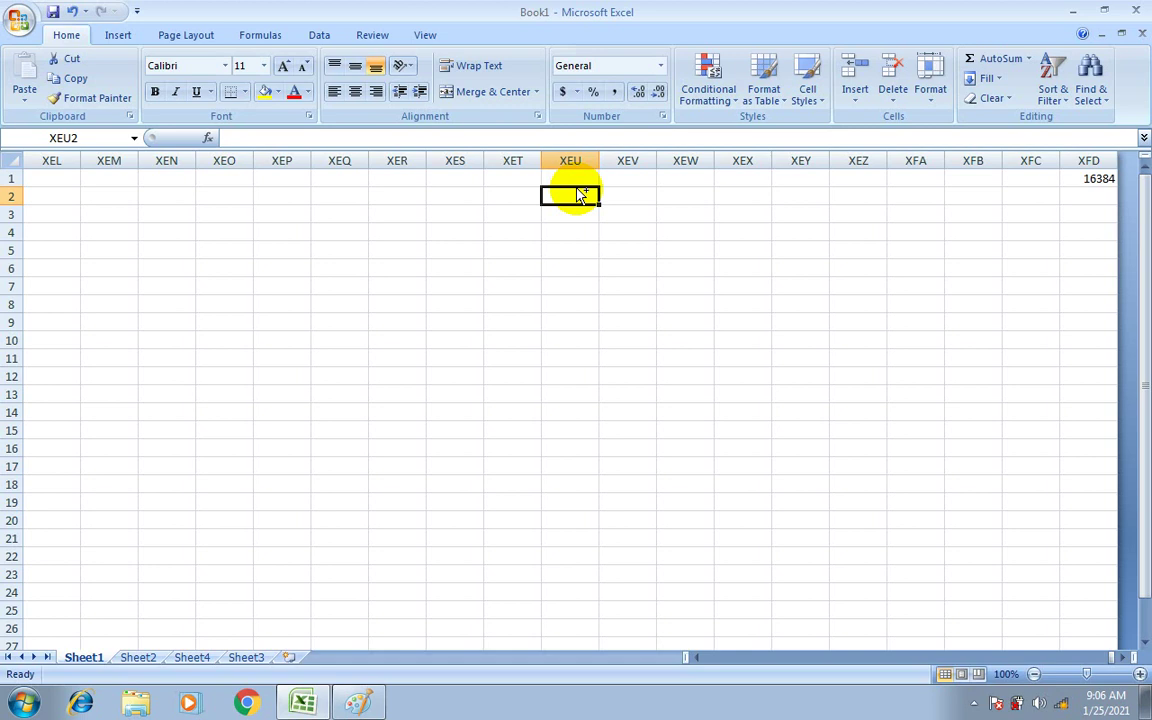
pyautogui.press('Home')
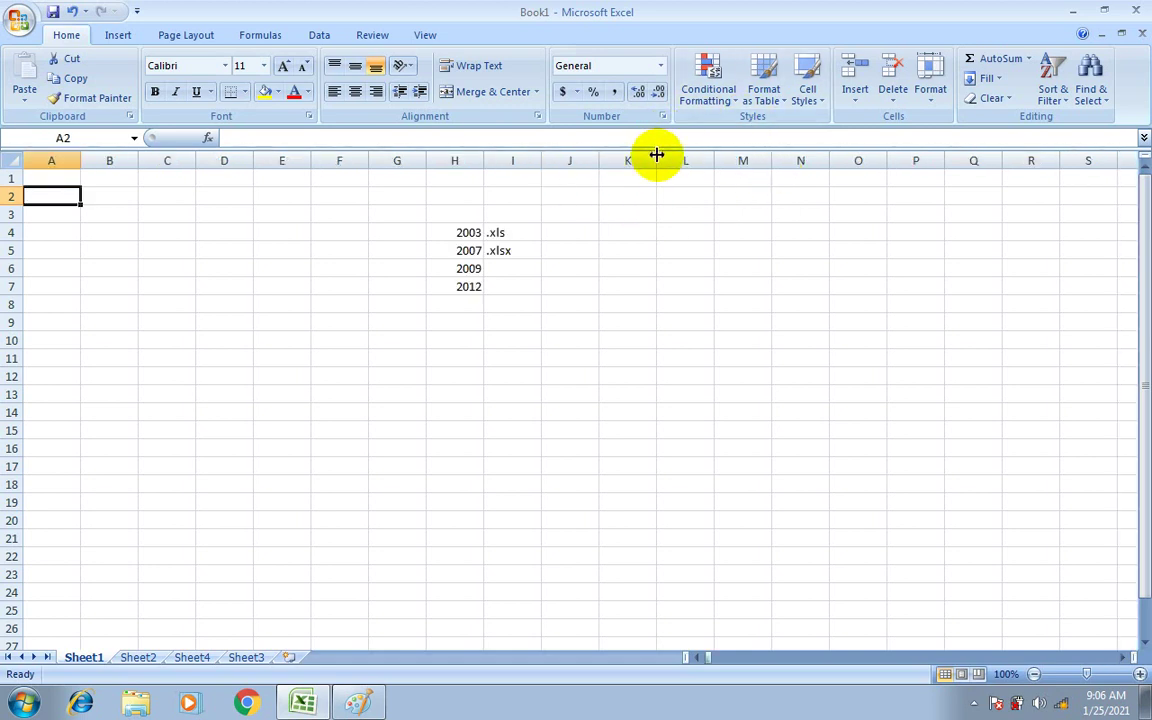
pyautogui.click(674, 250)
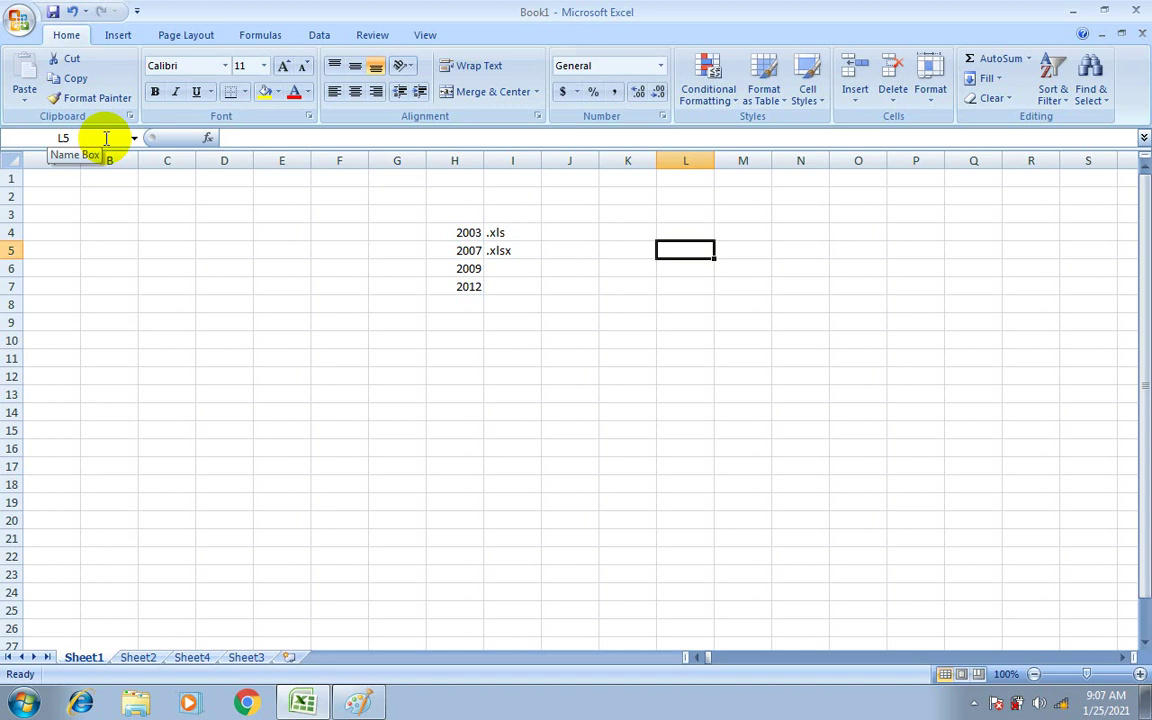
pyautogui.click(286, 285)
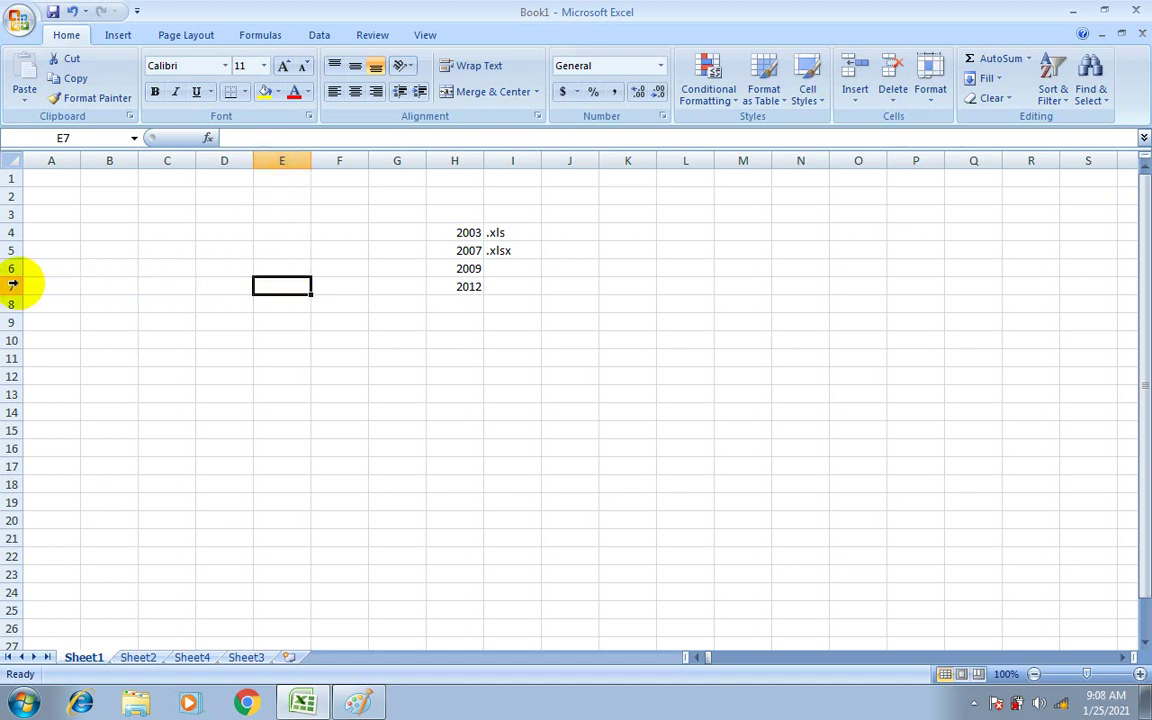
pyautogui.click(210, 338)
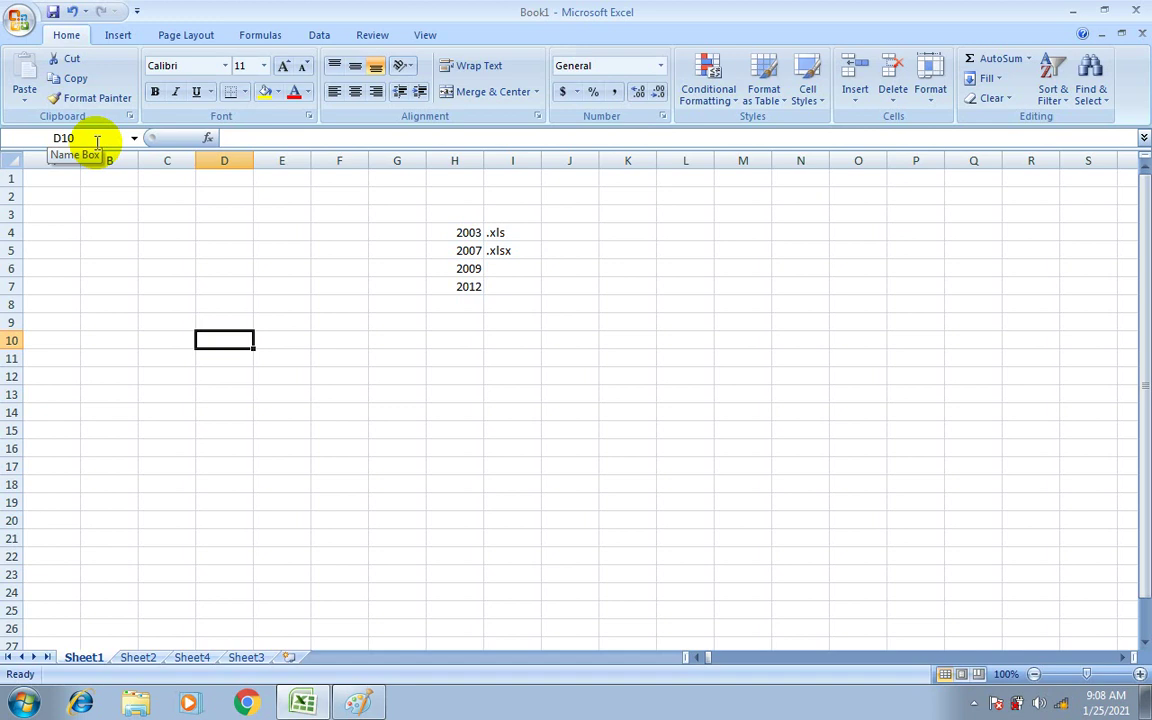
pyautogui.click(254, 139)
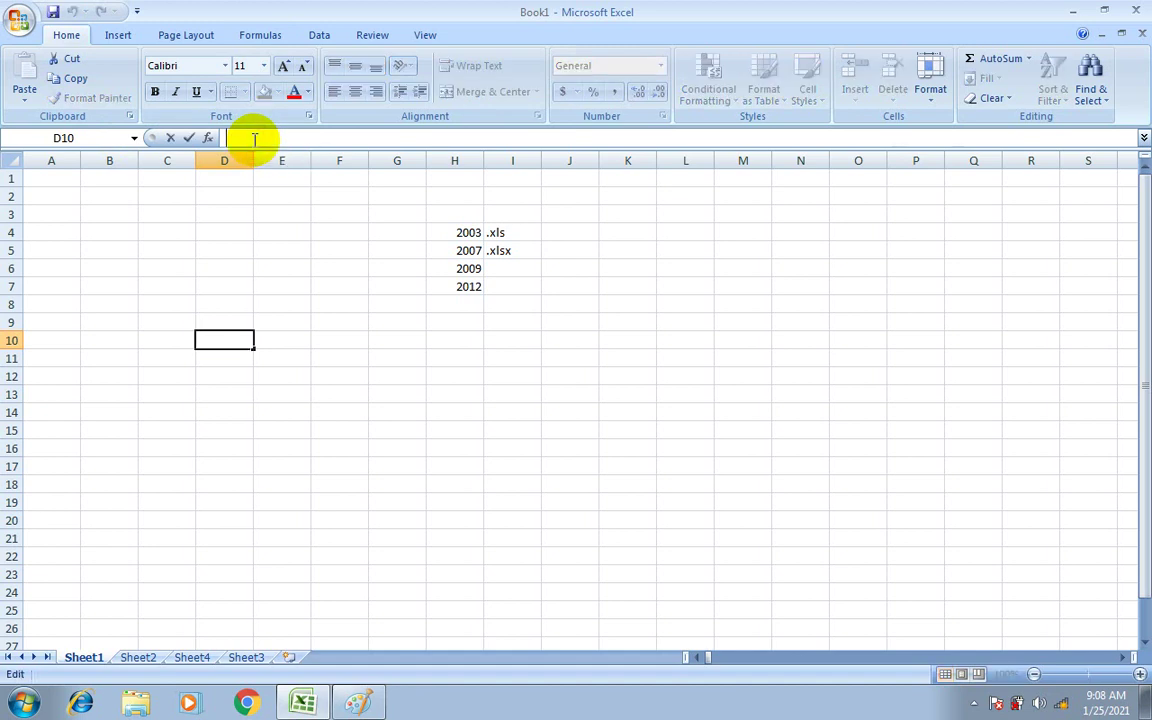
pyautogui.click(474, 336)
# Select the range H4:H7 and clear the contents of its first cell, H4.
pyautogui.moveTo(458, 230); pyautogui.dragTo(457, 286)
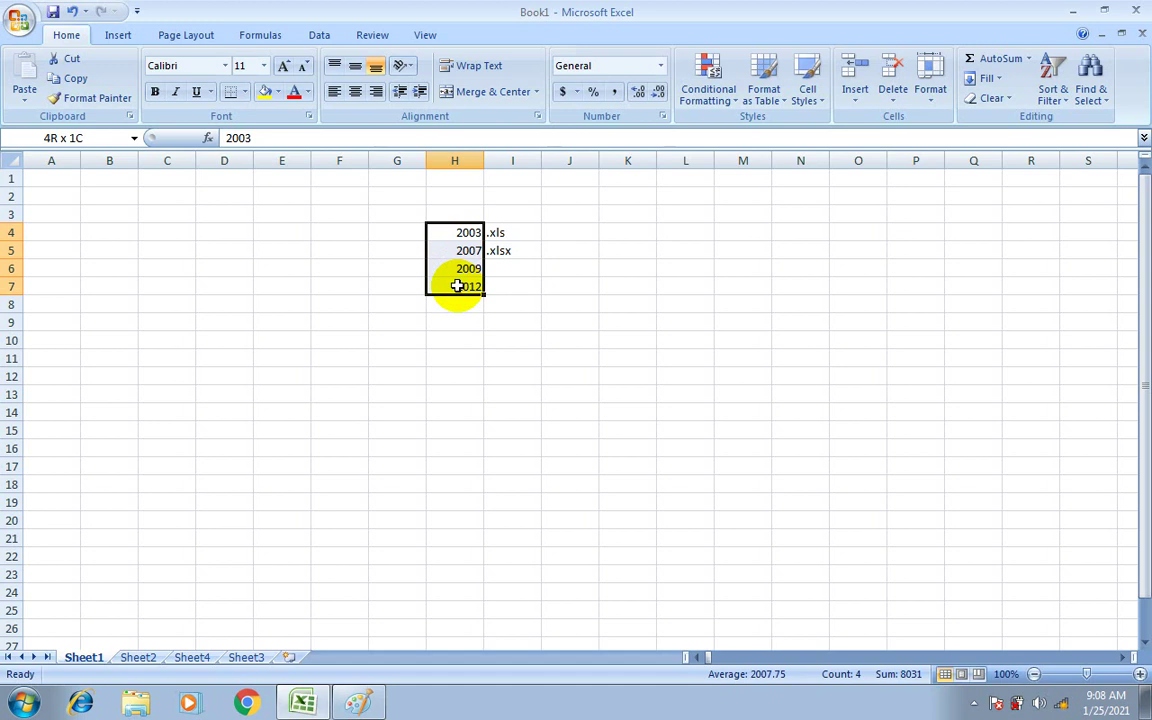
pyautogui.moveTo(457, 286); pyautogui.dragTo(455, 284)
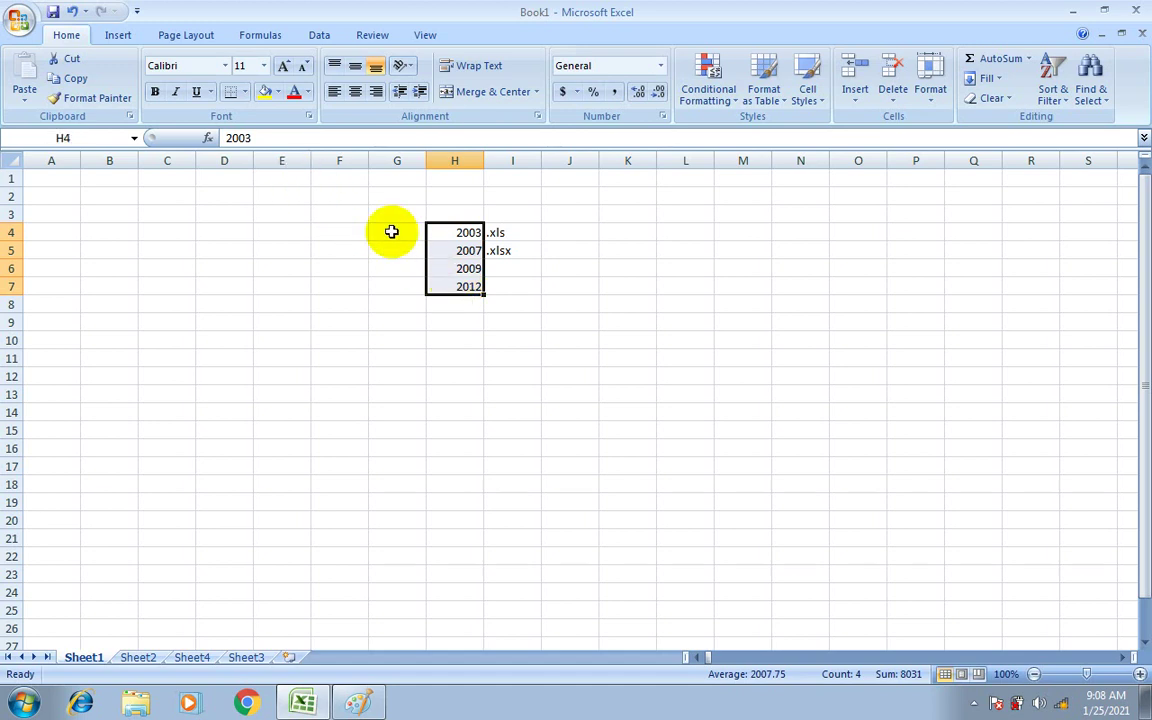
pyautogui.moveTo(264, 134); pyautogui.dragTo(220, 136)
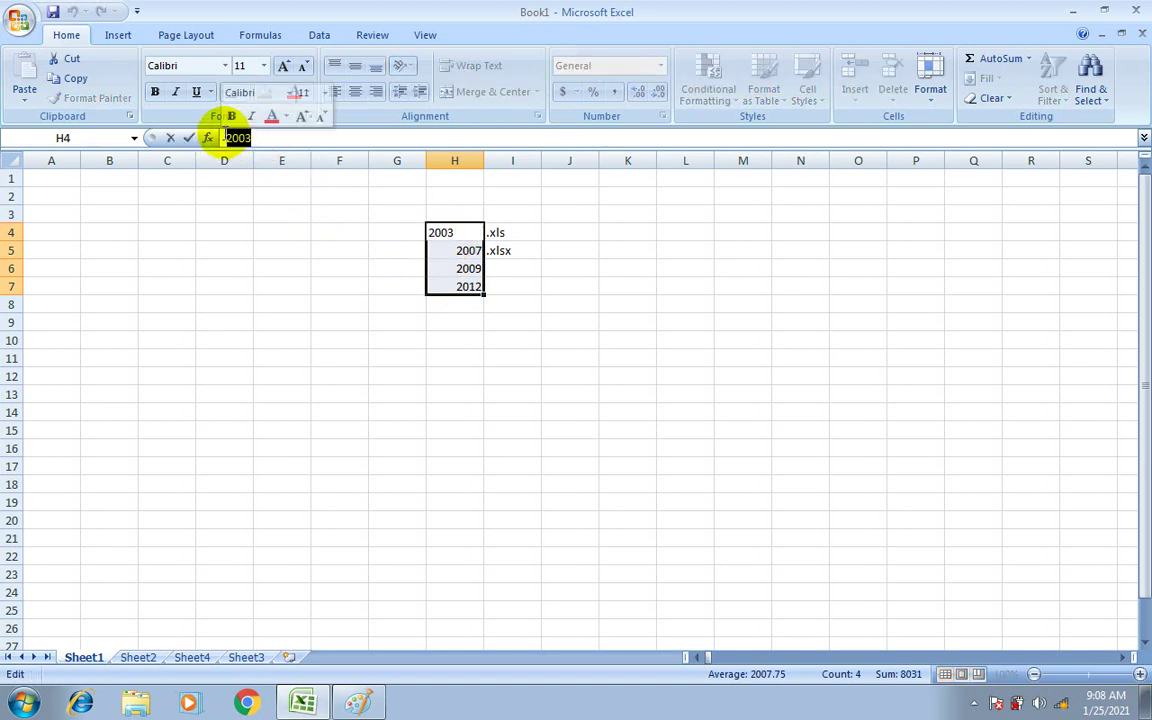
pyautogui.press('BackSpace')
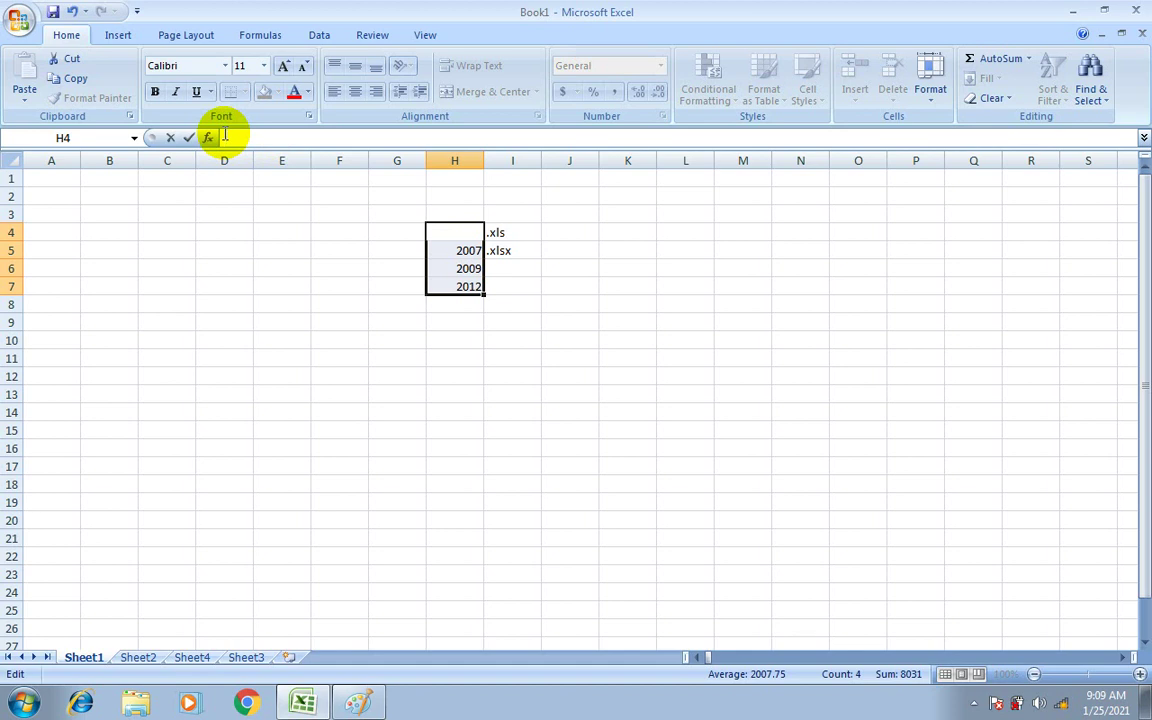
# Try to build a formula in cell H4 that references H12.
pyautogui.write('=')
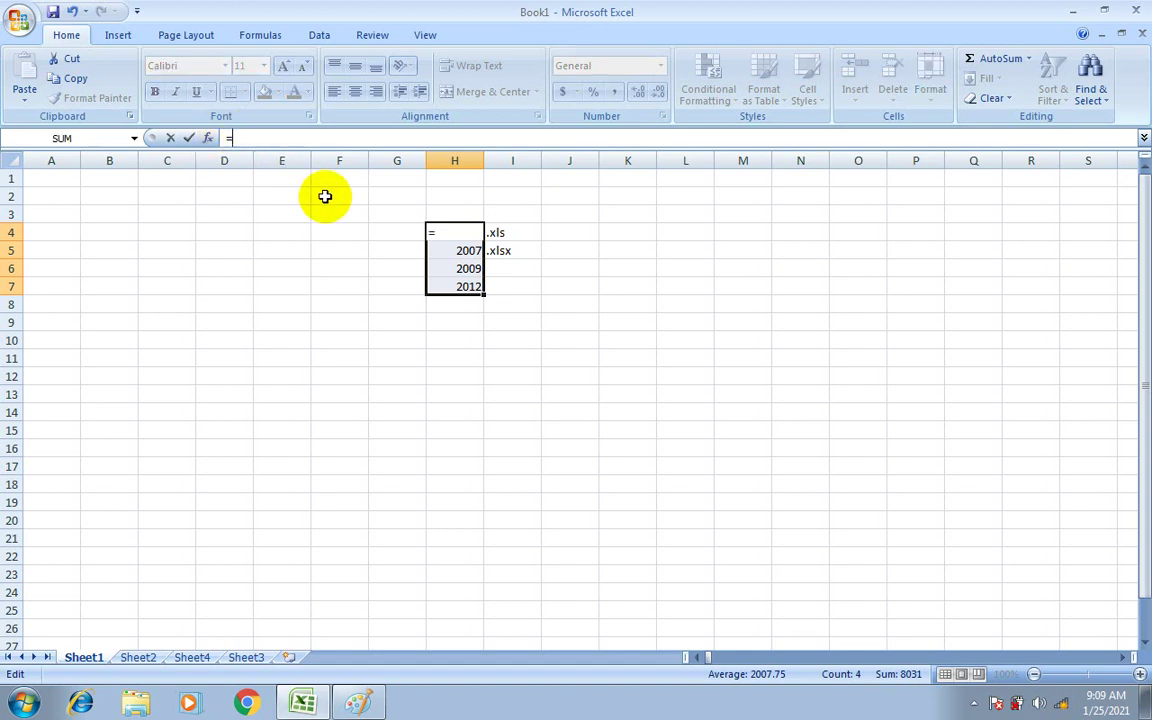
pyautogui.click(454, 383)
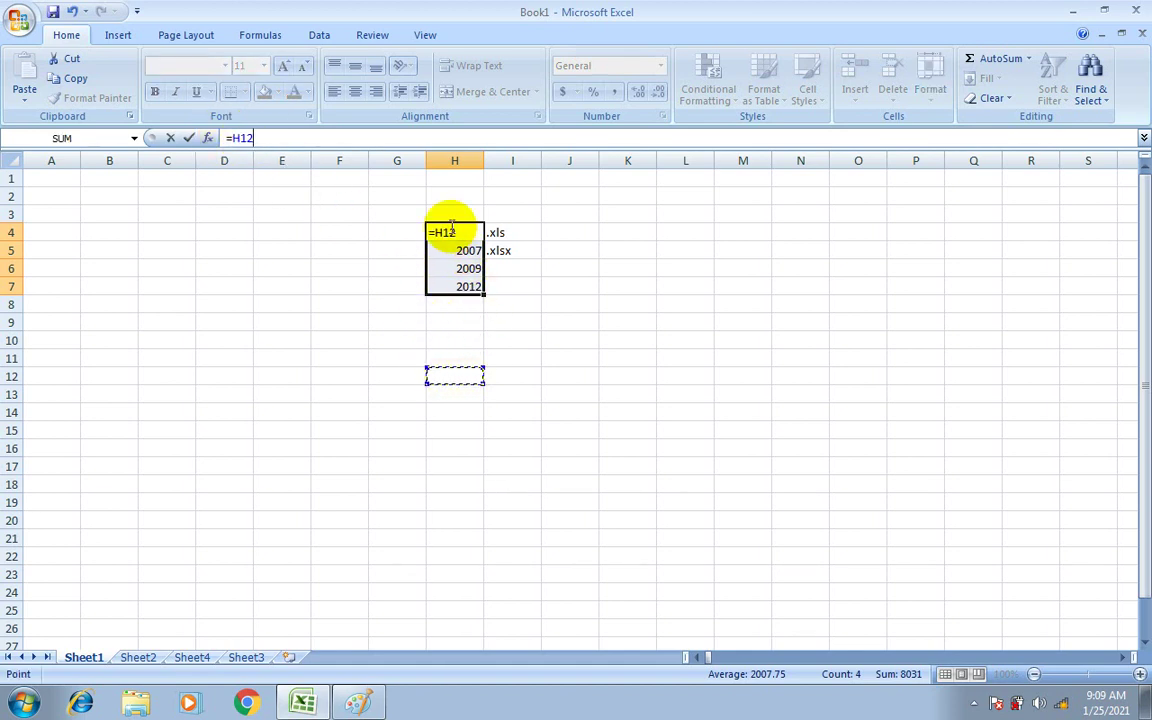
pyautogui.press('BackSpace')
pyautogui.press('BackSpace')
pyautogui.press('BackSpace')
pyautogui.hotkey('ctrl', 'z')
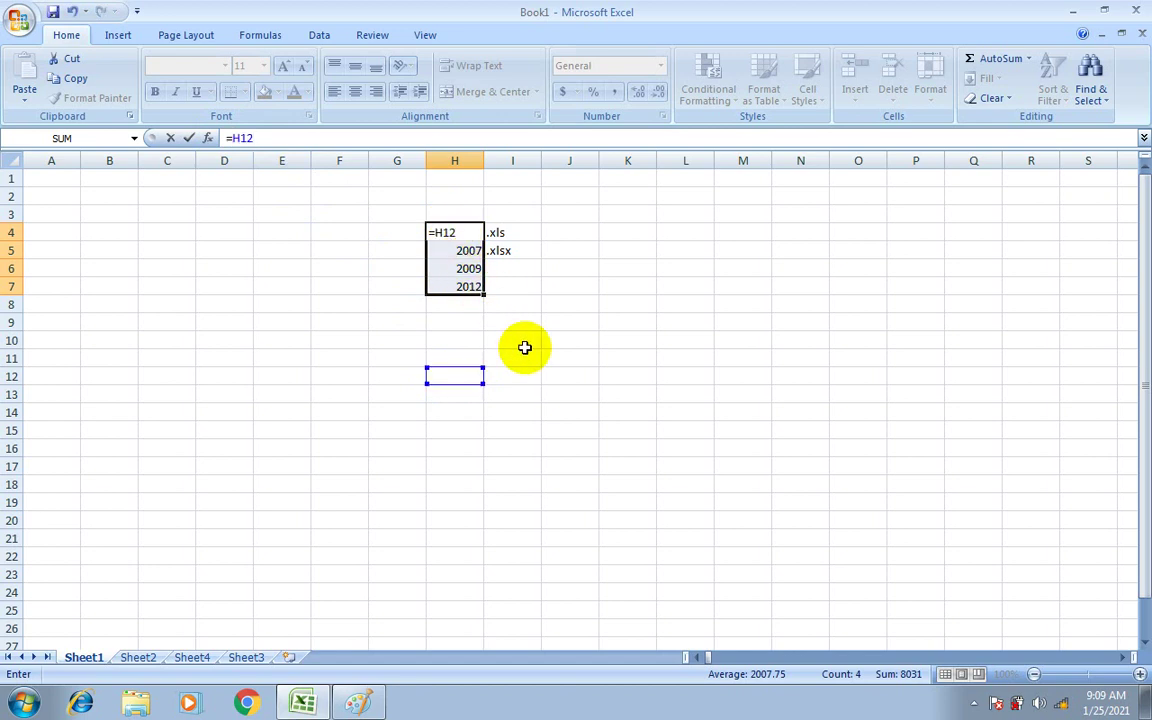
# Try the range H9:H10 as the reference in H4's formula, and erase the formula.
pyautogui.press('BackSpace')
pyautogui.press('BackSpace')
pyautogui.press('BackSpace')
pyautogui.moveTo(476, 322); pyautogui.dragTo(474, 340)
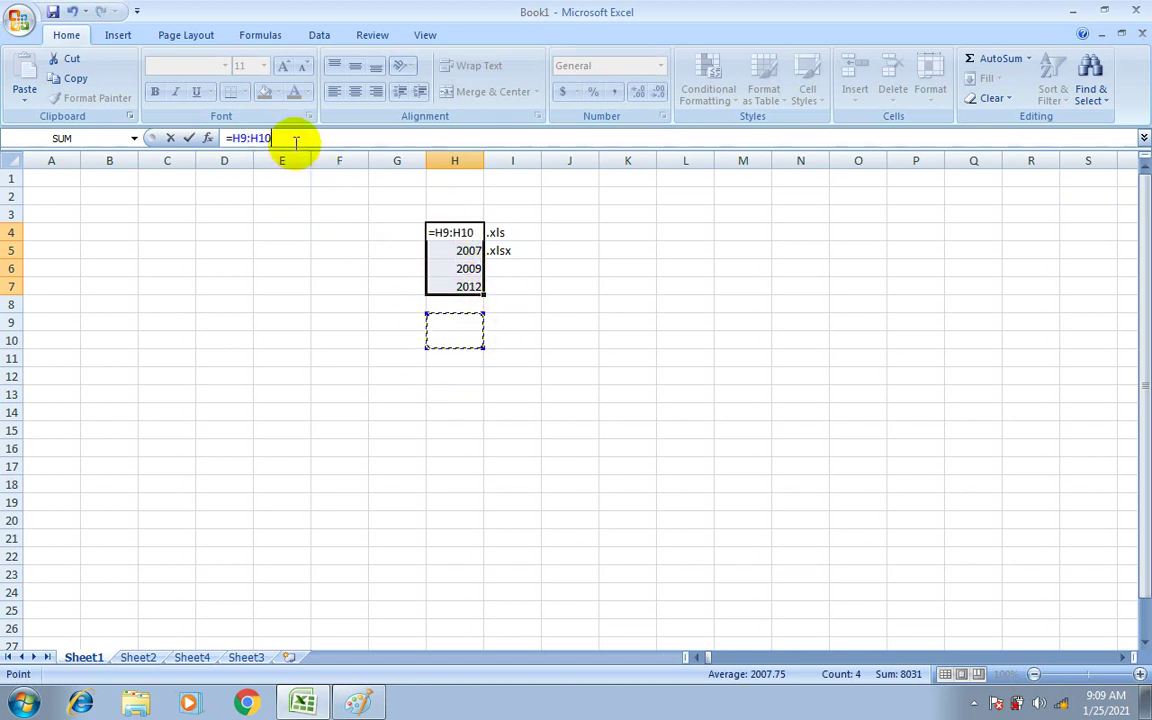
pyautogui.moveTo(288, 139); pyautogui.dragTo(228, 138)
pyautogui.press('BackSpace')
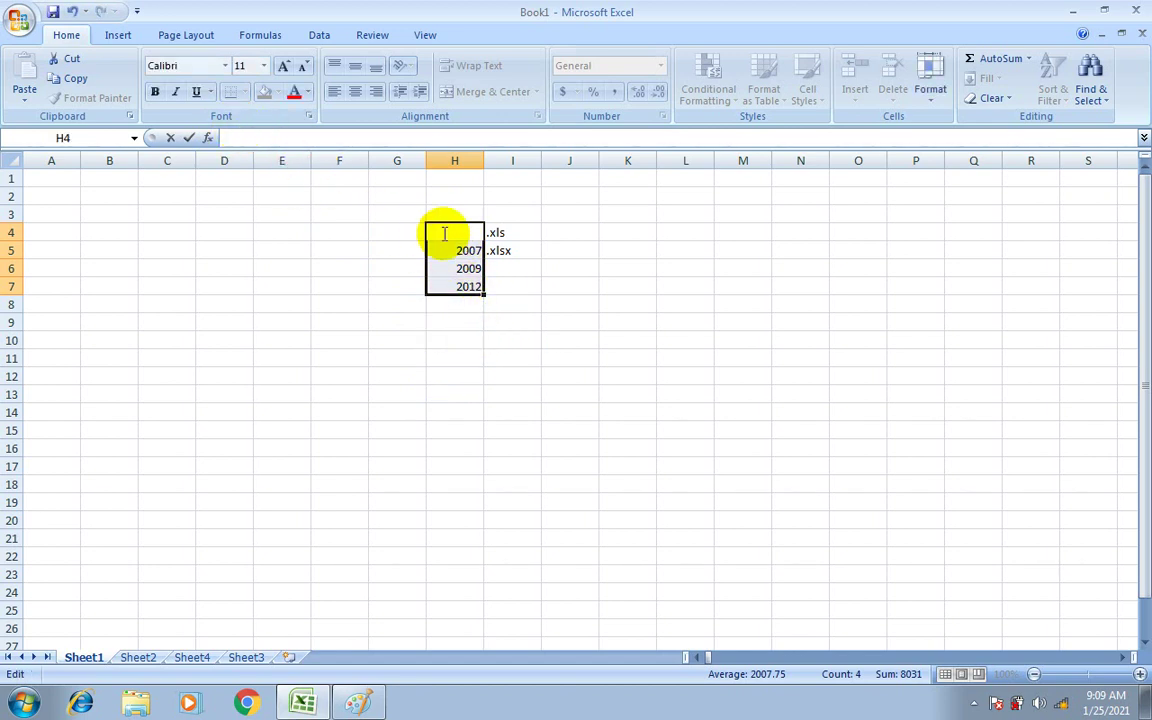
# Enter 2003 in the emptied cell H4.
pyautogui.click(446, 347)
pyautogui.click(451, 233)
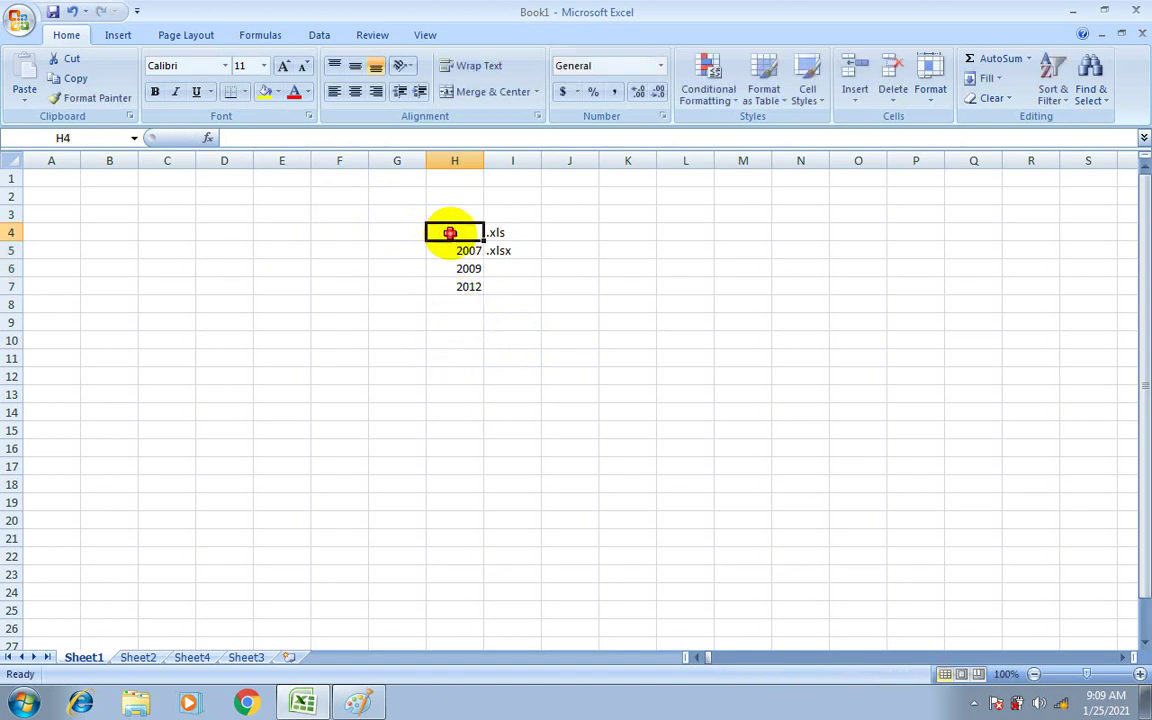
pyautogui.write('2003')
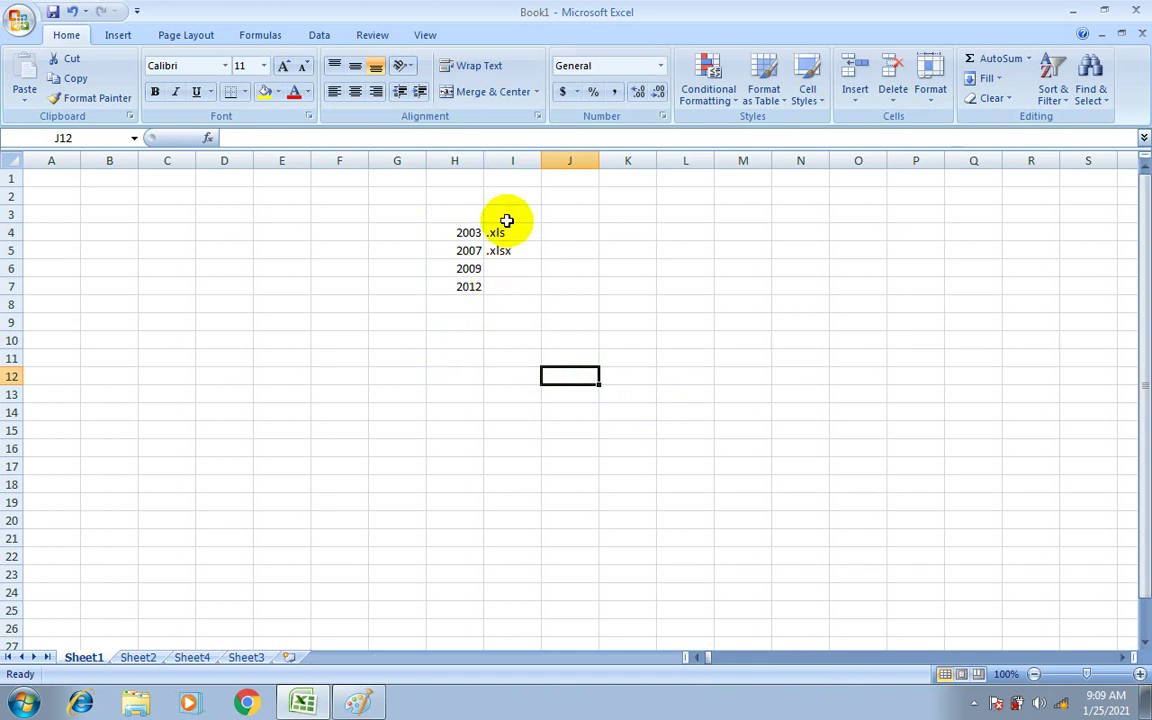
pyautogui.click(512, 160)
pyautogui.rightClick(512, 160)
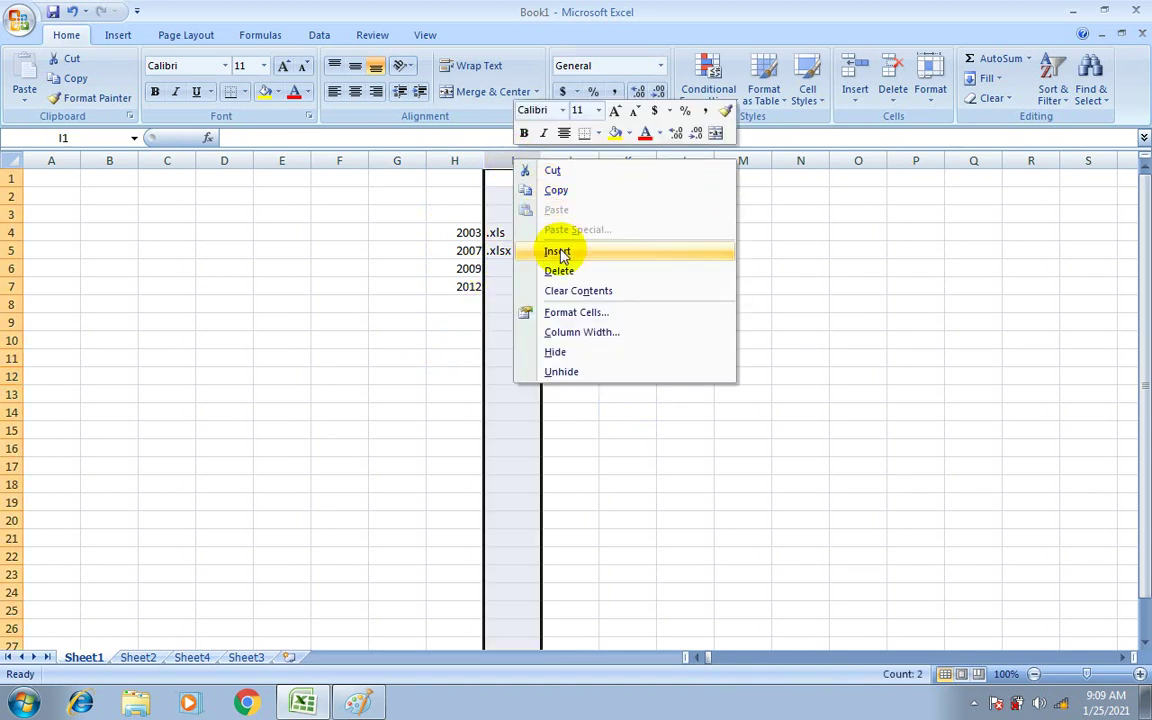
pyautogui.click(442, 334)
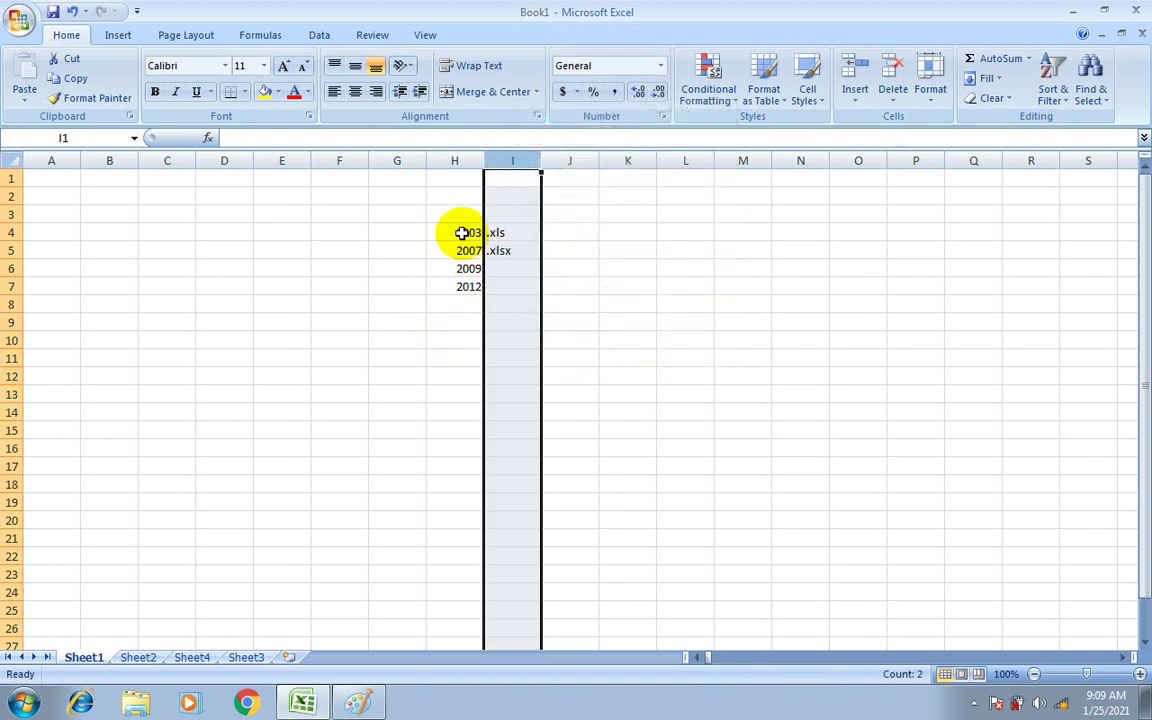
pyautogui.click(560, 231)
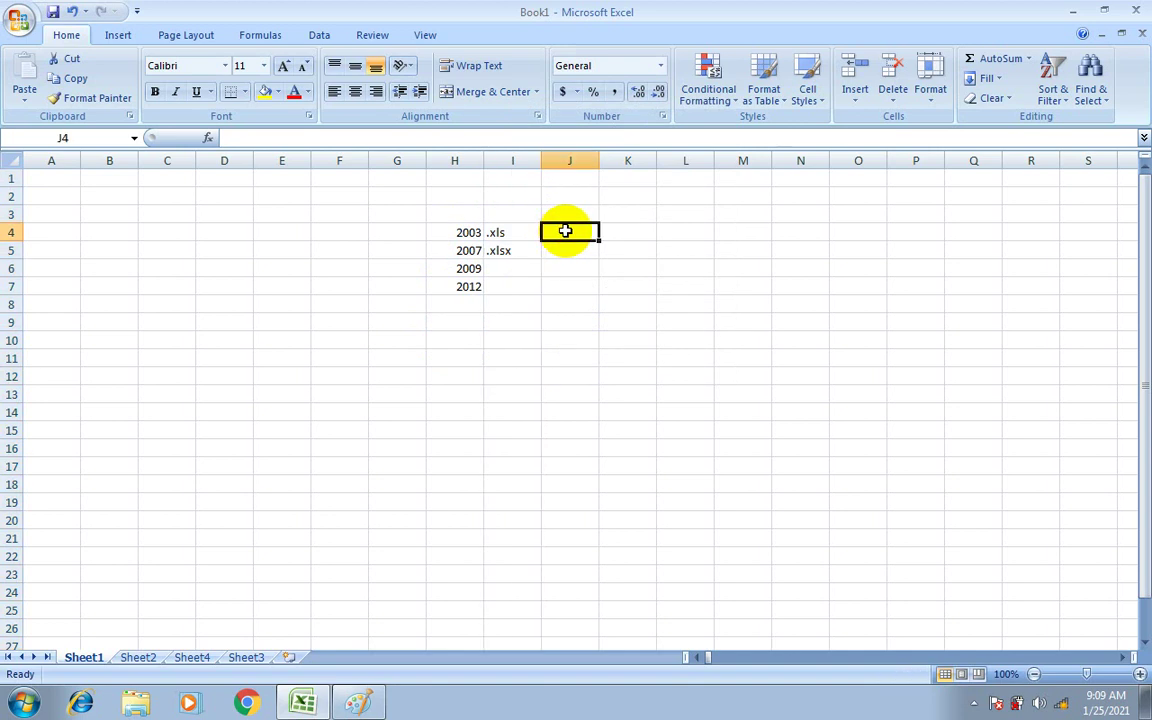
pyautogui.write('=')
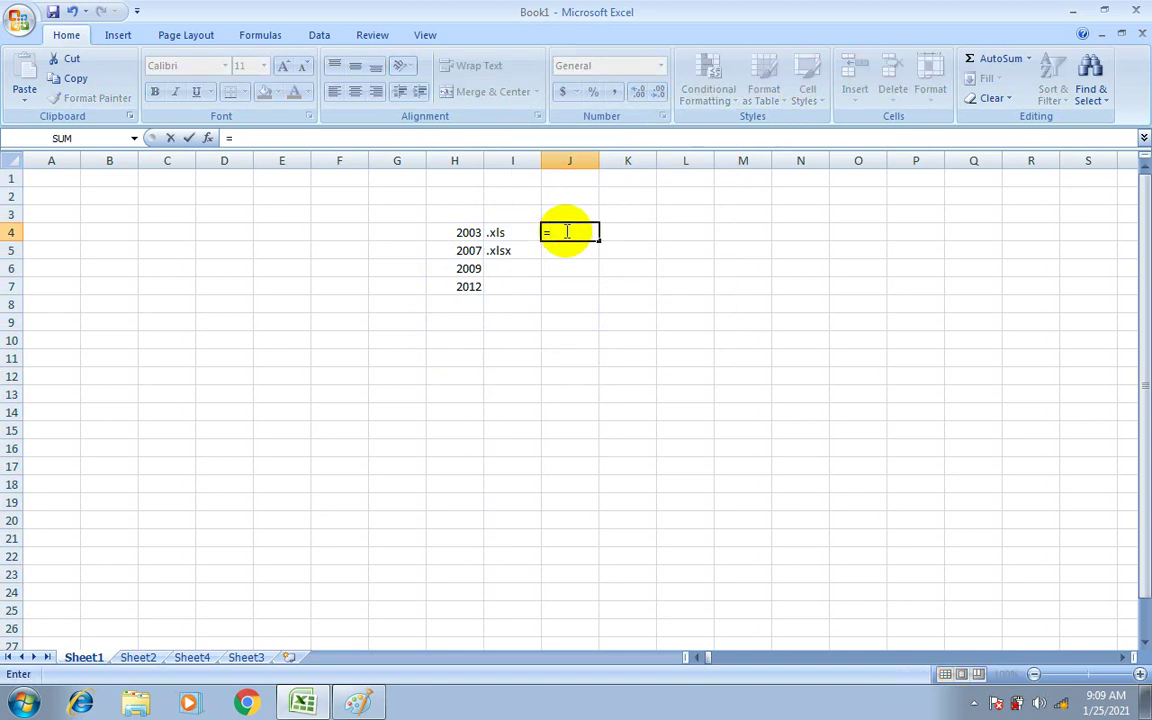
pyautogui.press('Escape')
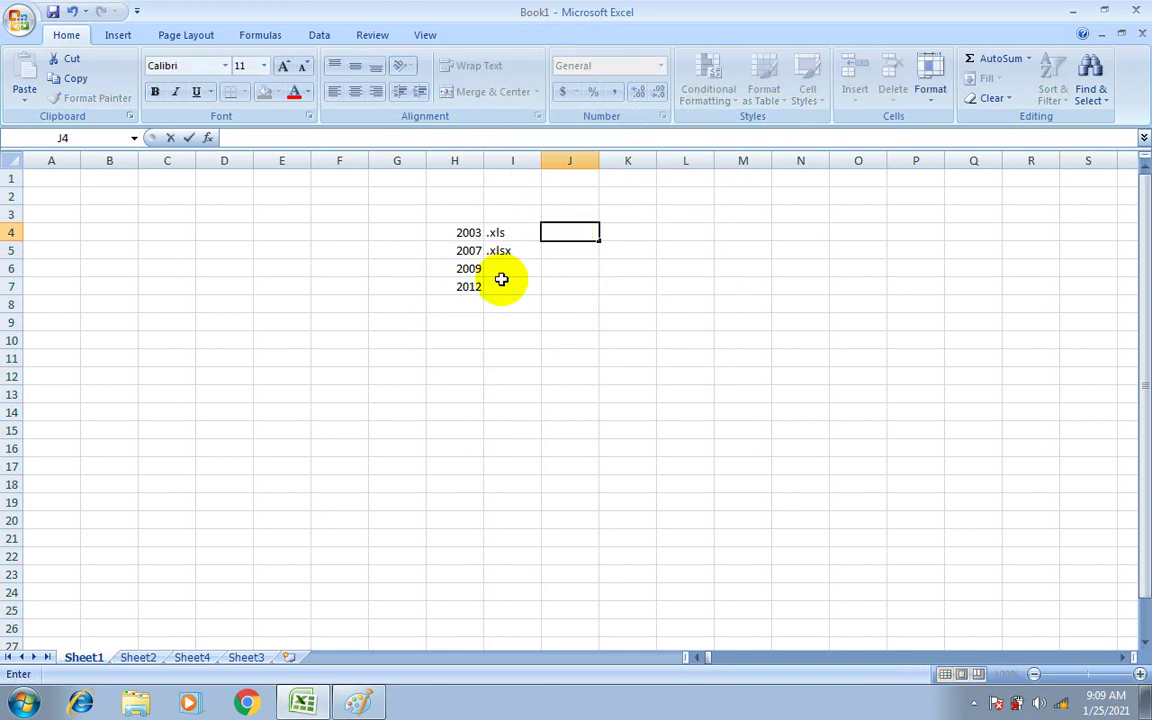
# Add the four numbers in H4 to H7 by entering the formula =H4+H5+H6+H7 in cell H8.
pyautogui.click(447, 302)
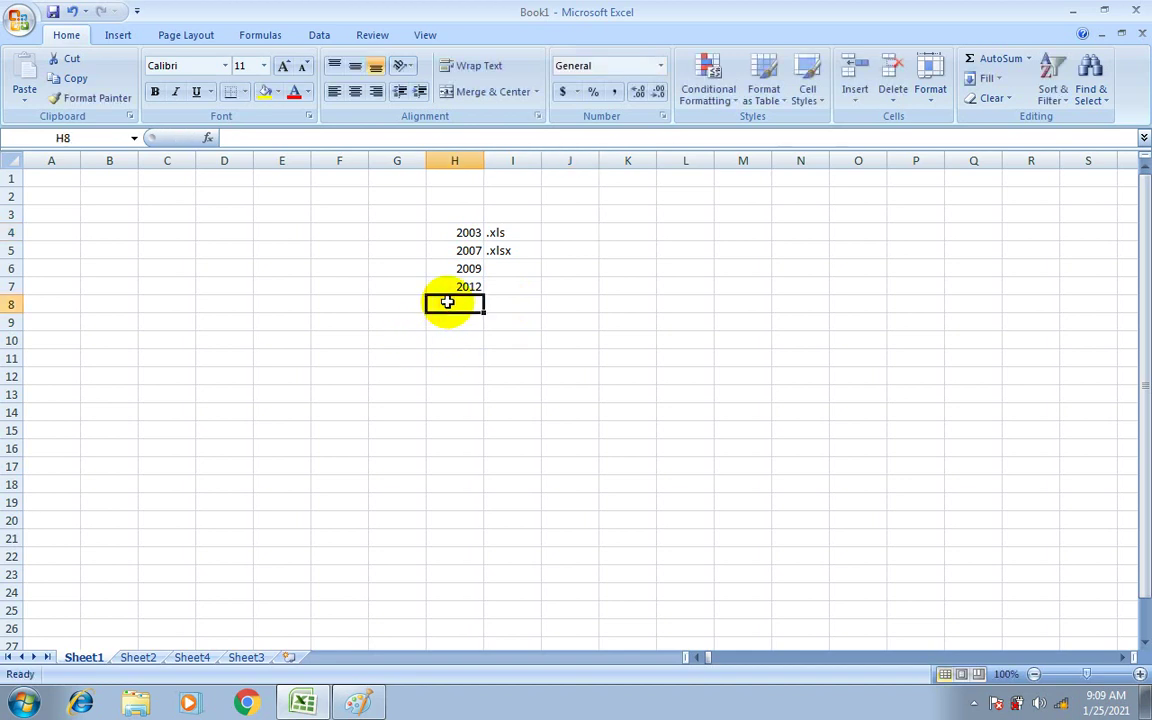
pyautogui.write('=')
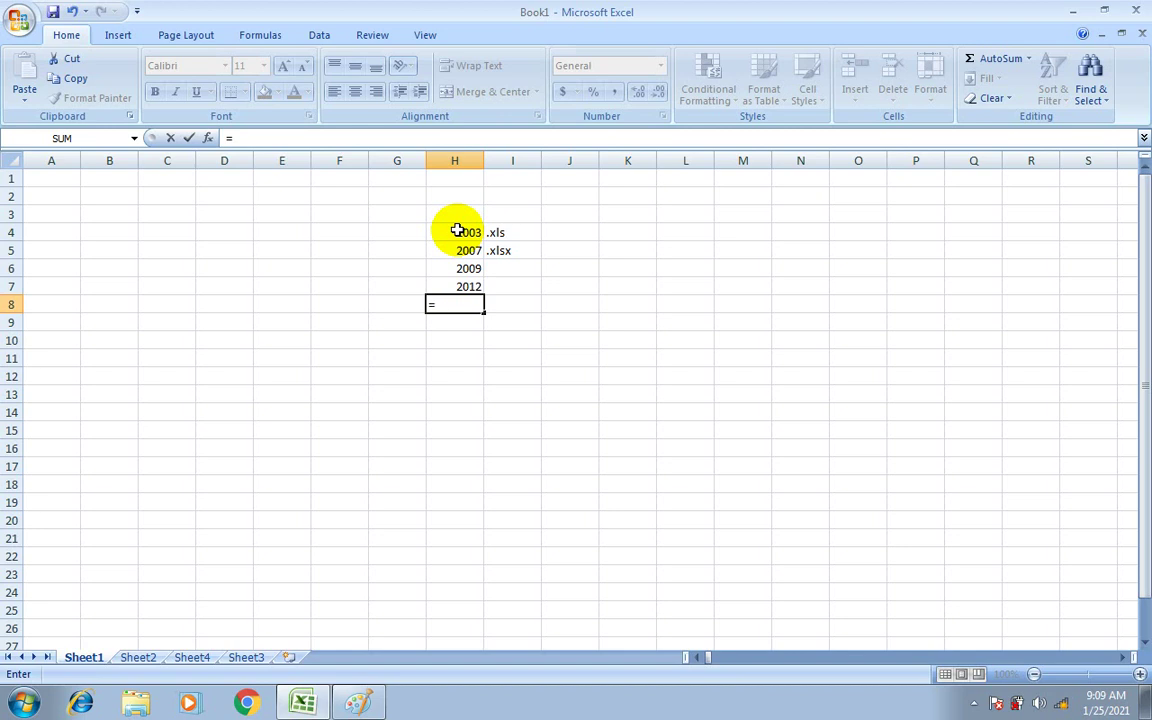
pyautogui.write('H4')
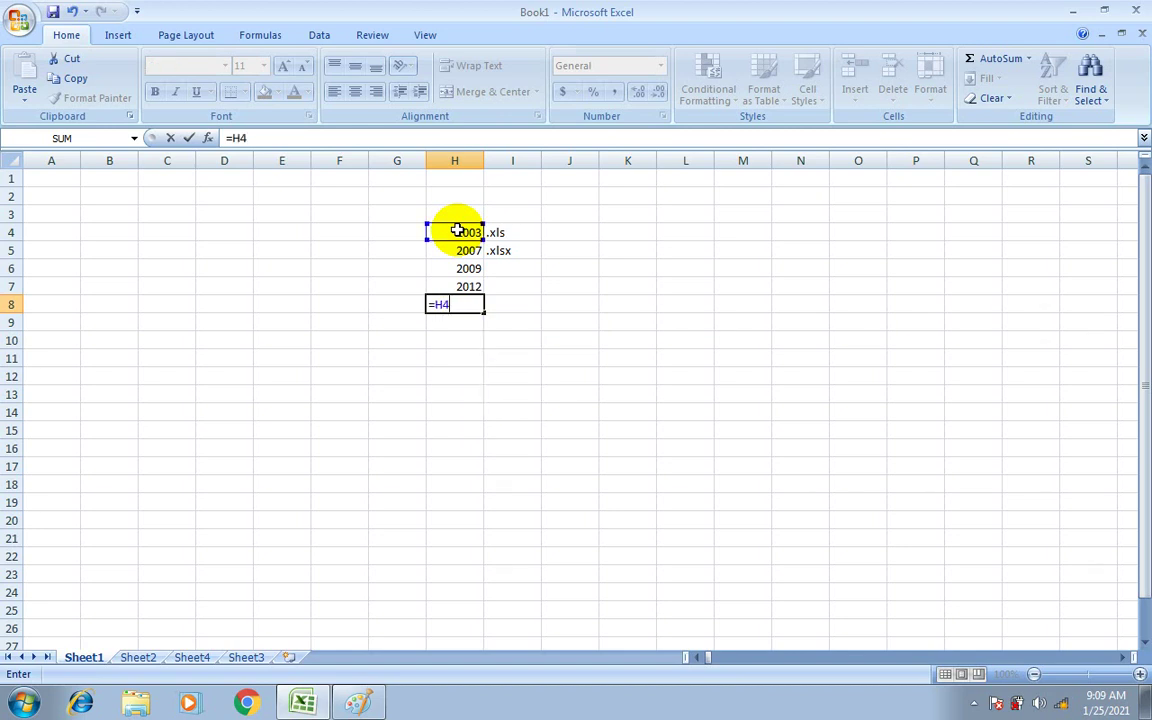
pyautogui.write('+H5+H6')
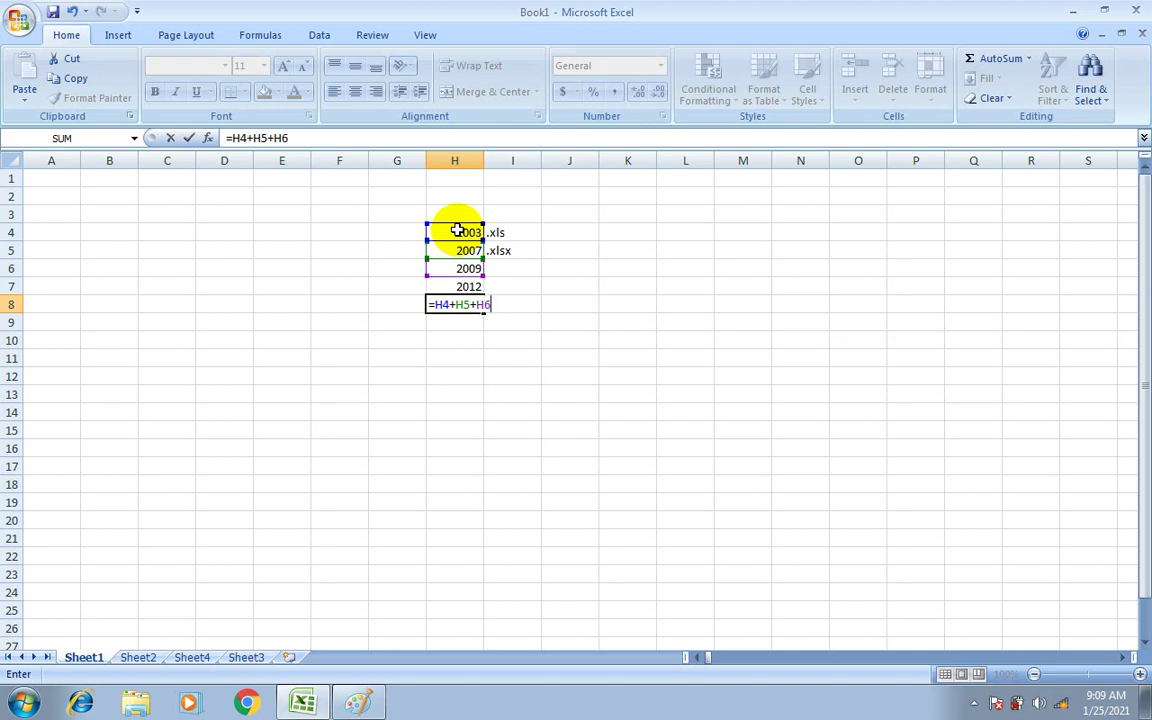
pyautogui.write('+H&')
pyautogui.press('BackSpace')
pyautogui.write('7')
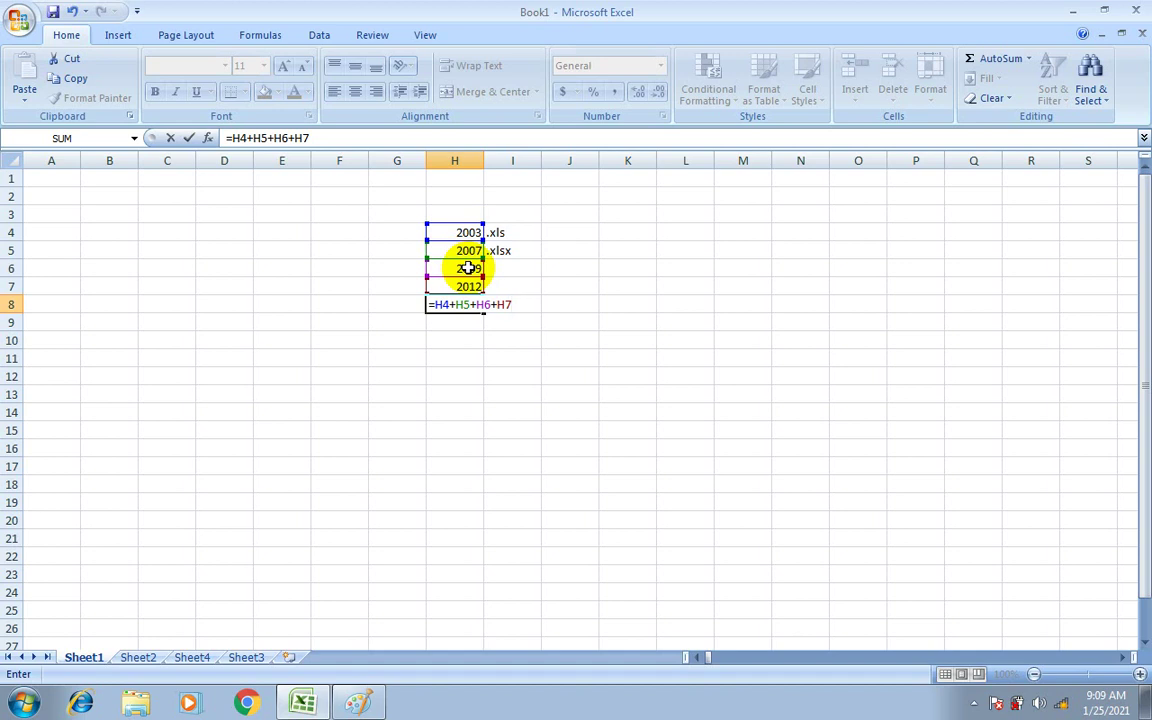
pyautogui.press('Return')
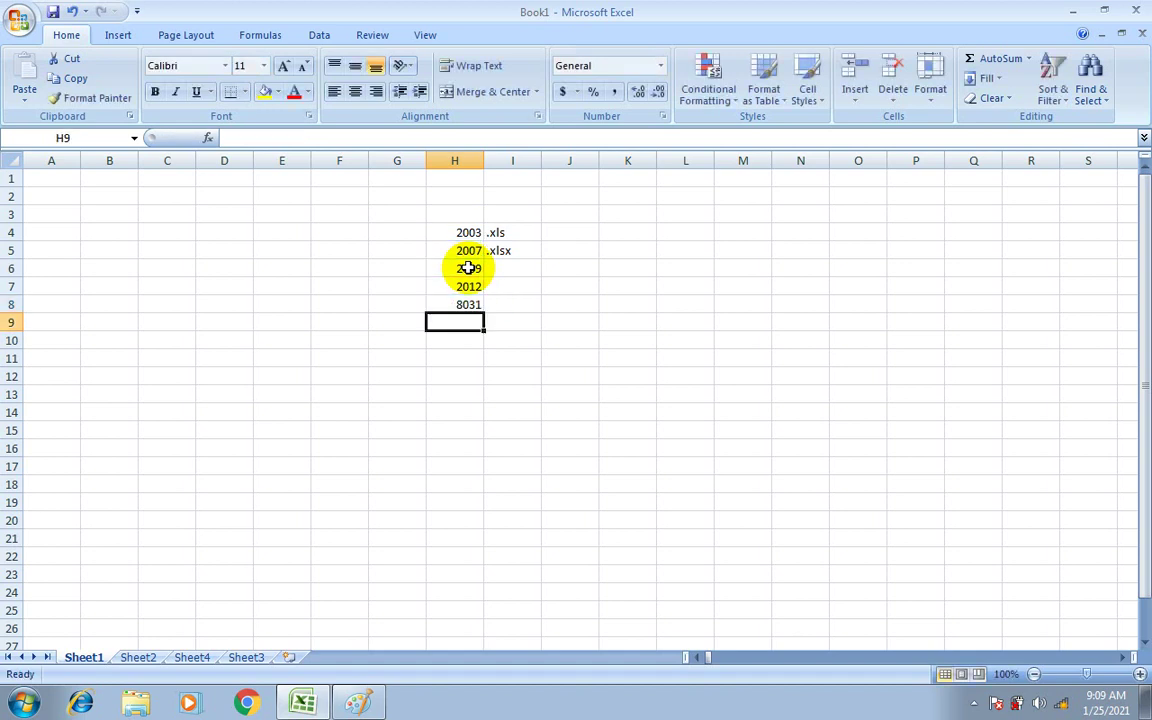
# Check the sum of the range H4:H7, and clear the addition formula from cell H8.
pyautogui.click(506, 339)
pyautogui.moveTo(463, 232); pyautogui.dragTo(468, 286)
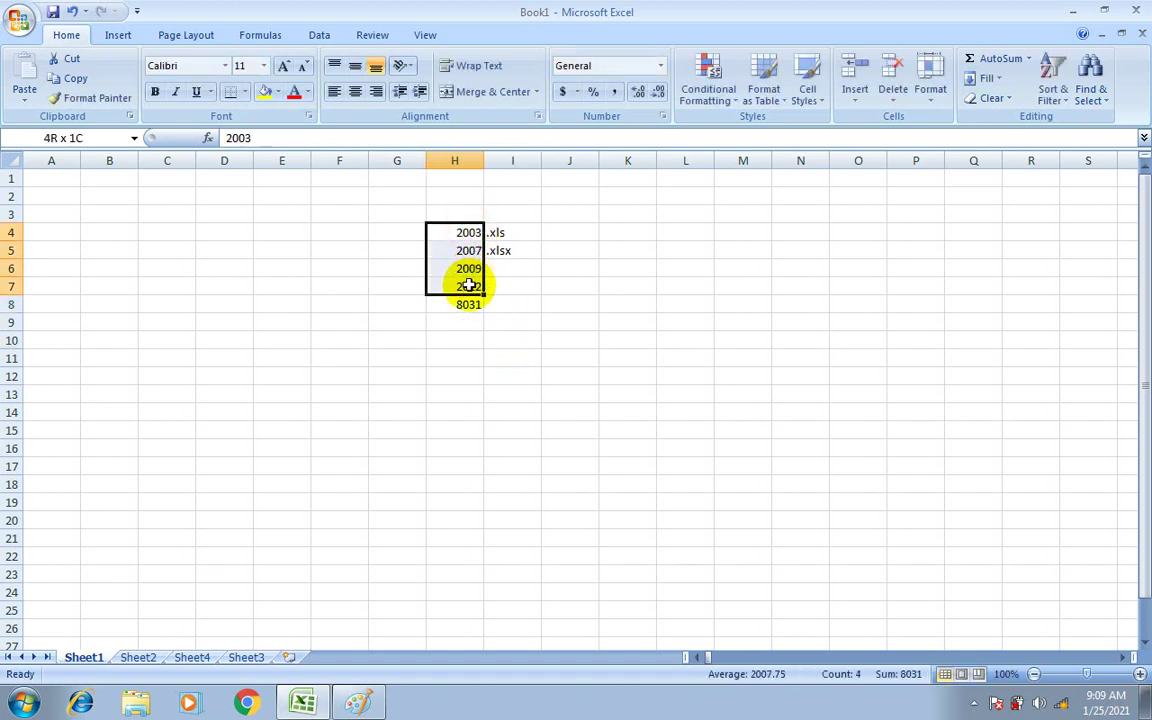
pyautogui.click(465, 305)
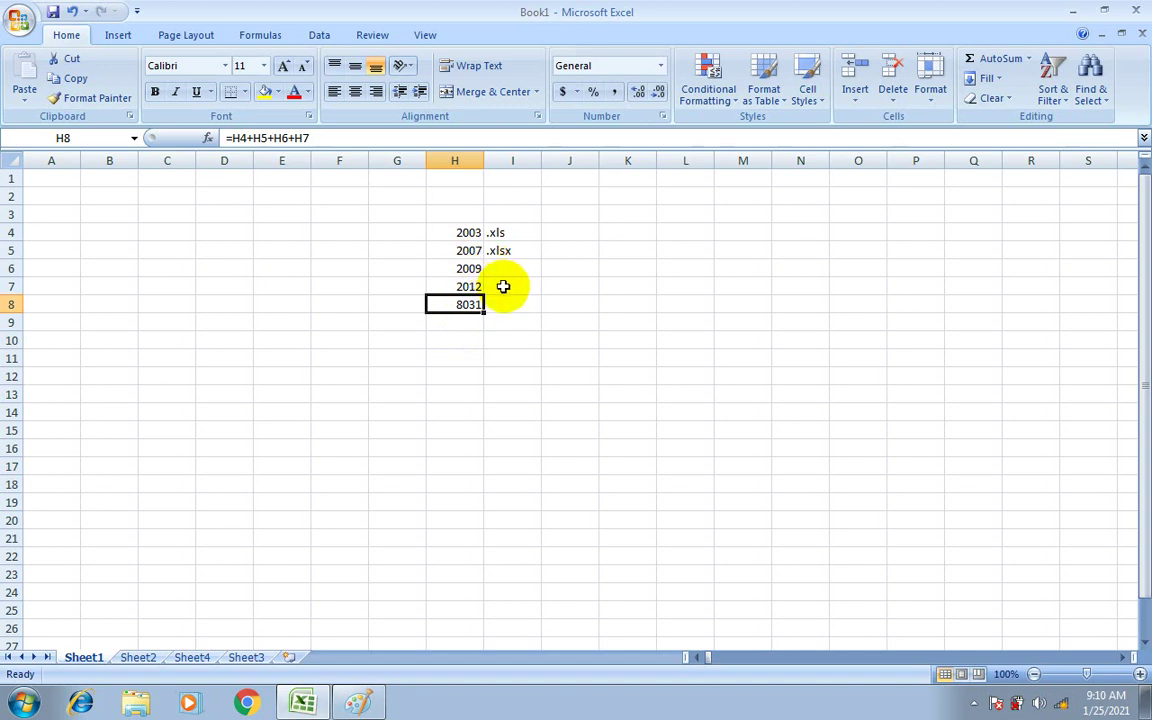
pyautogui.press('Delete')
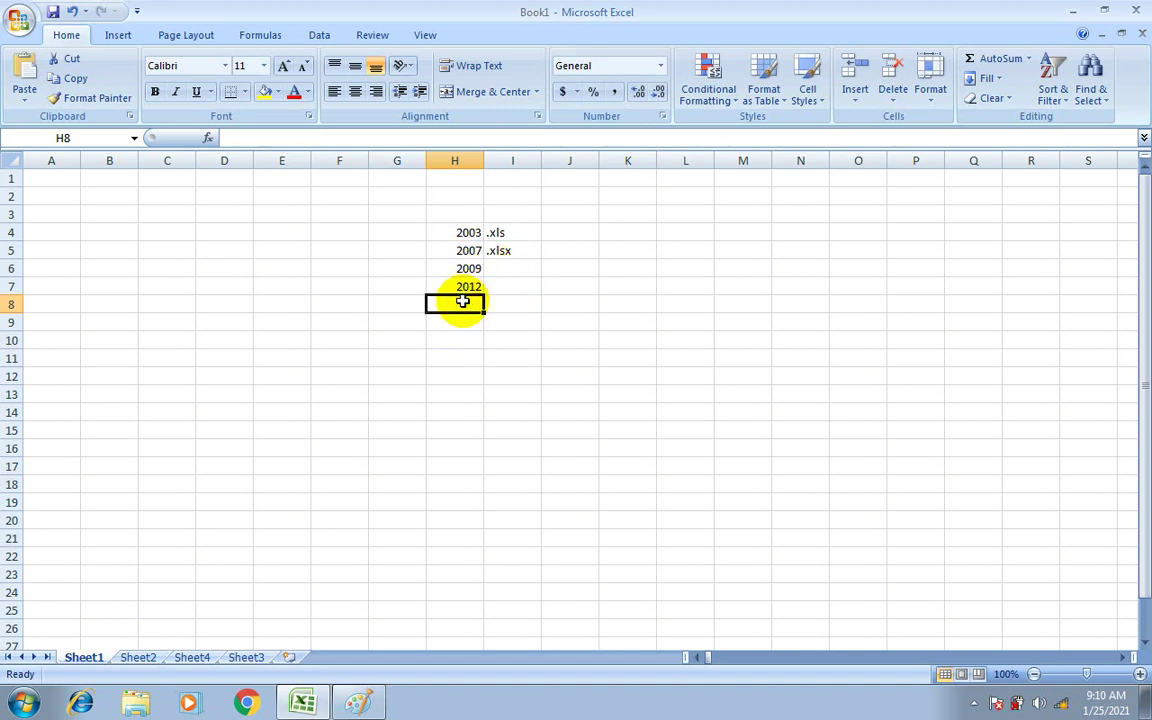
# Total the range H4:H7 in cell H8 with the formula =sum(H4:H7).
pyautogui.write('=s')
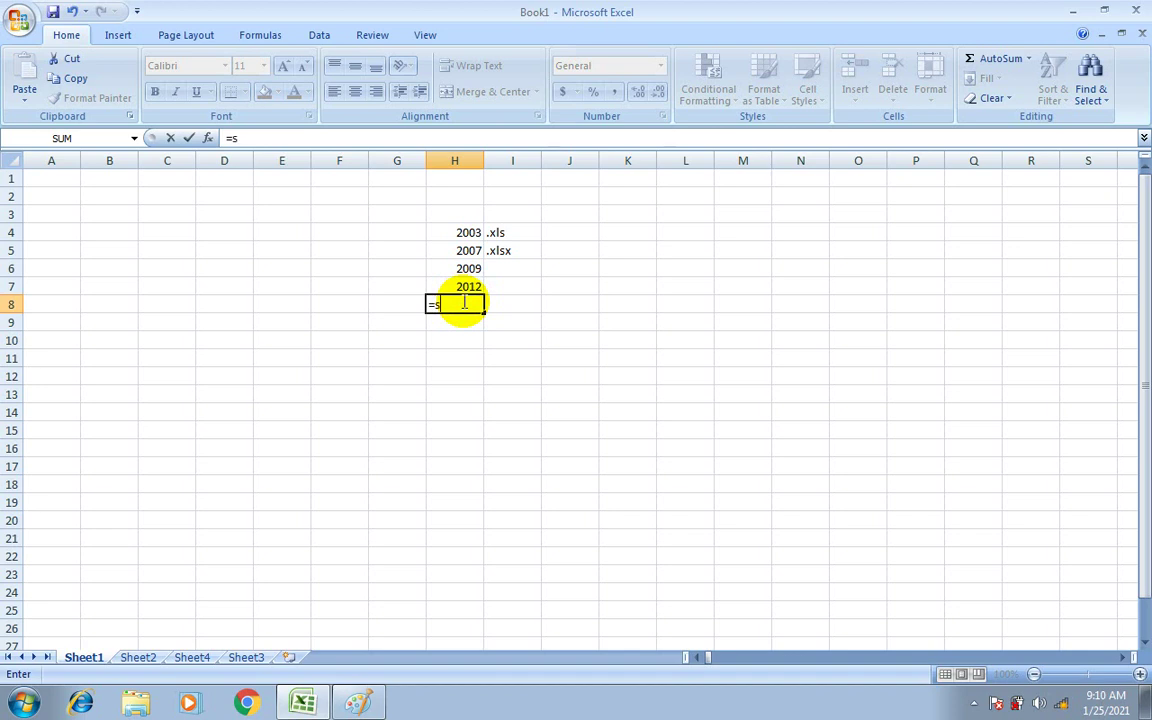
pyautogui.write('um')
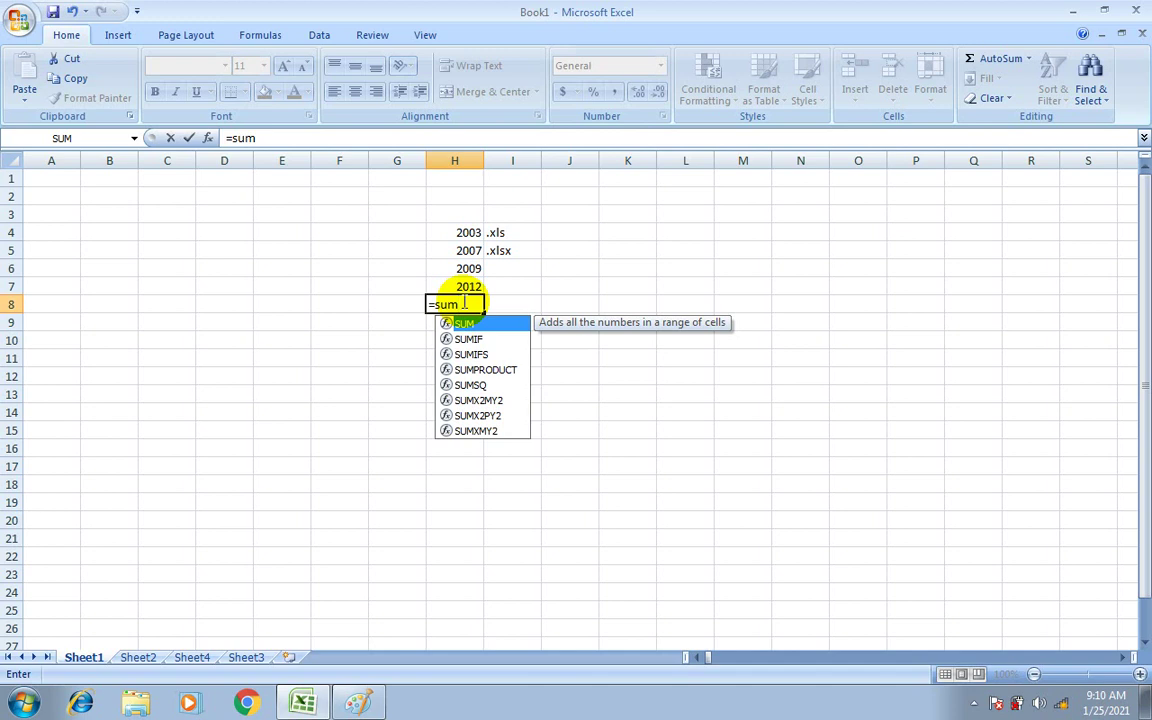
pyautogui.write('(')
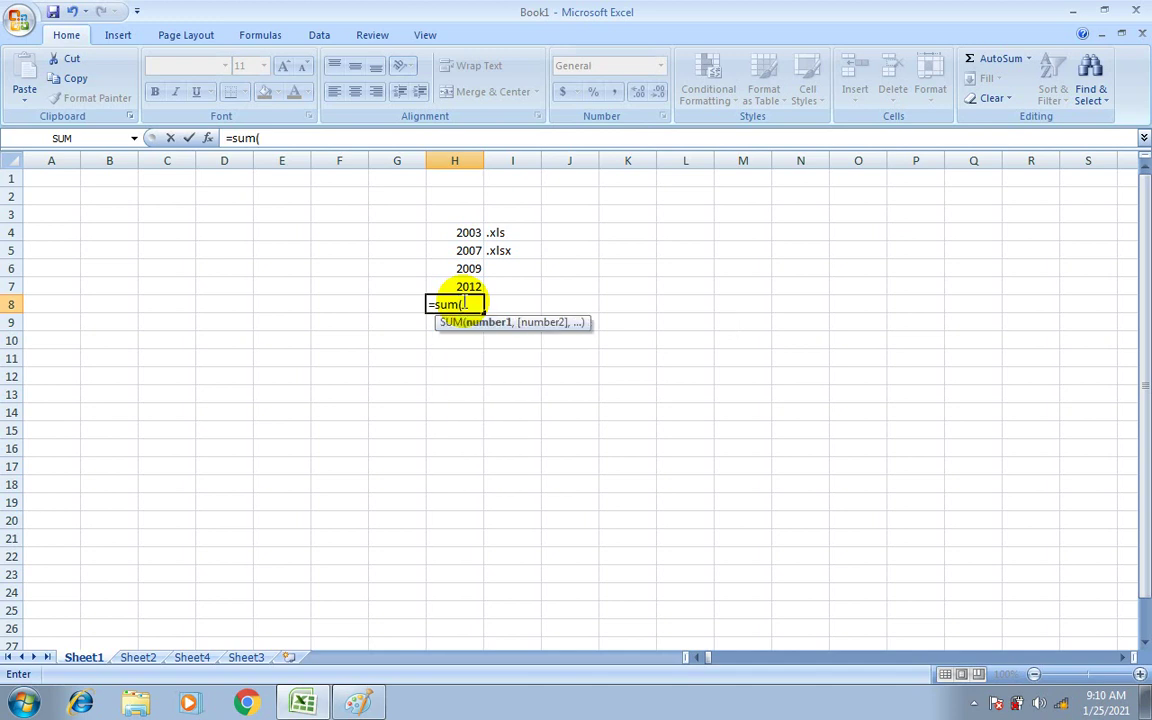
pyautogui.click(468, 233)
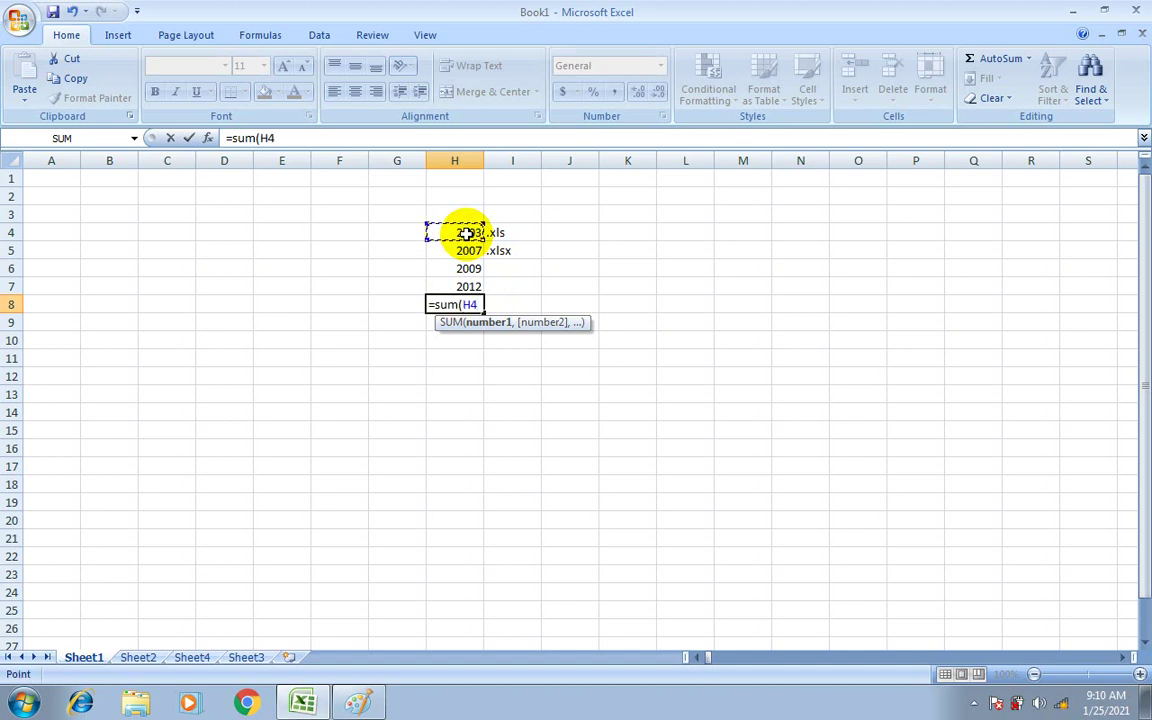
pyautogui.press('F8')
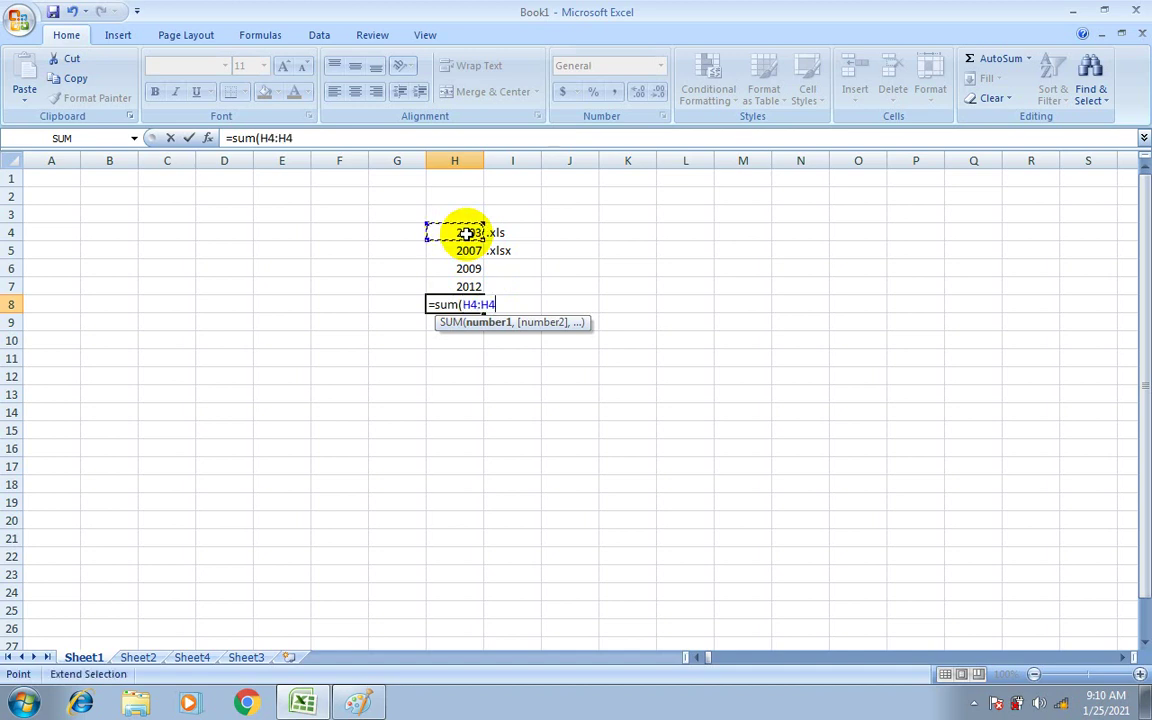
pyautogui.press('BackSpace')
pyautogui.press('BackSpace')
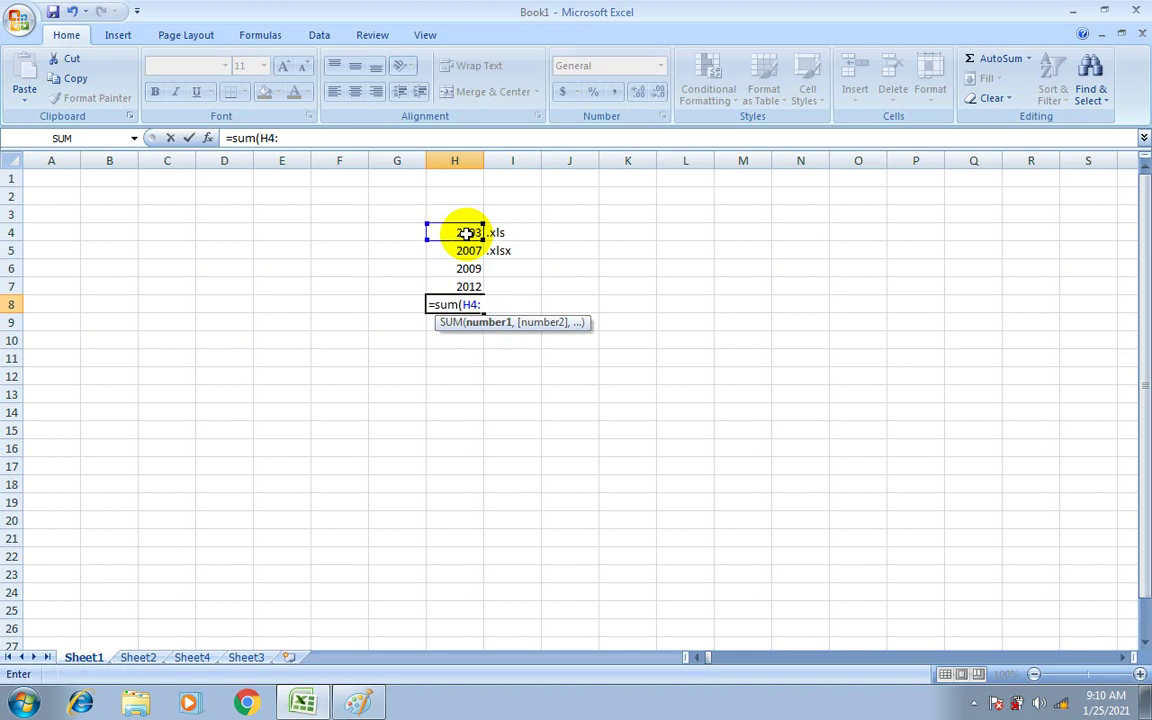
pyautogui.click(469, 286)
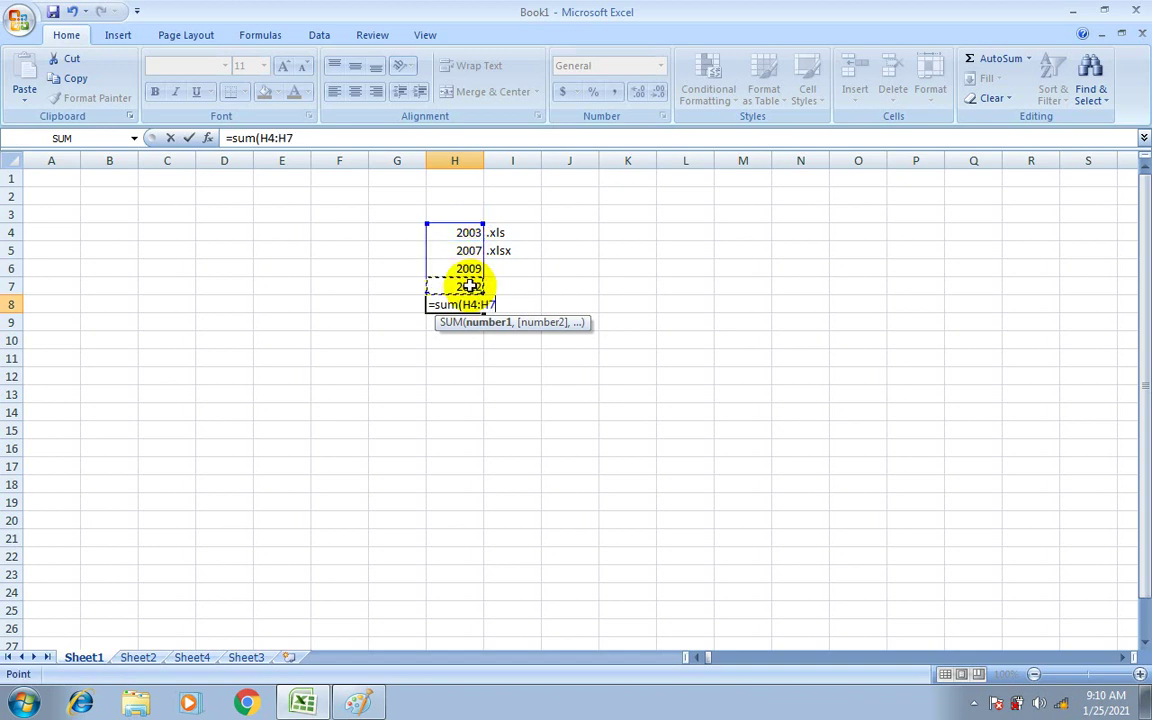
pyautogui.write(')')
pyautogui.press('Return')
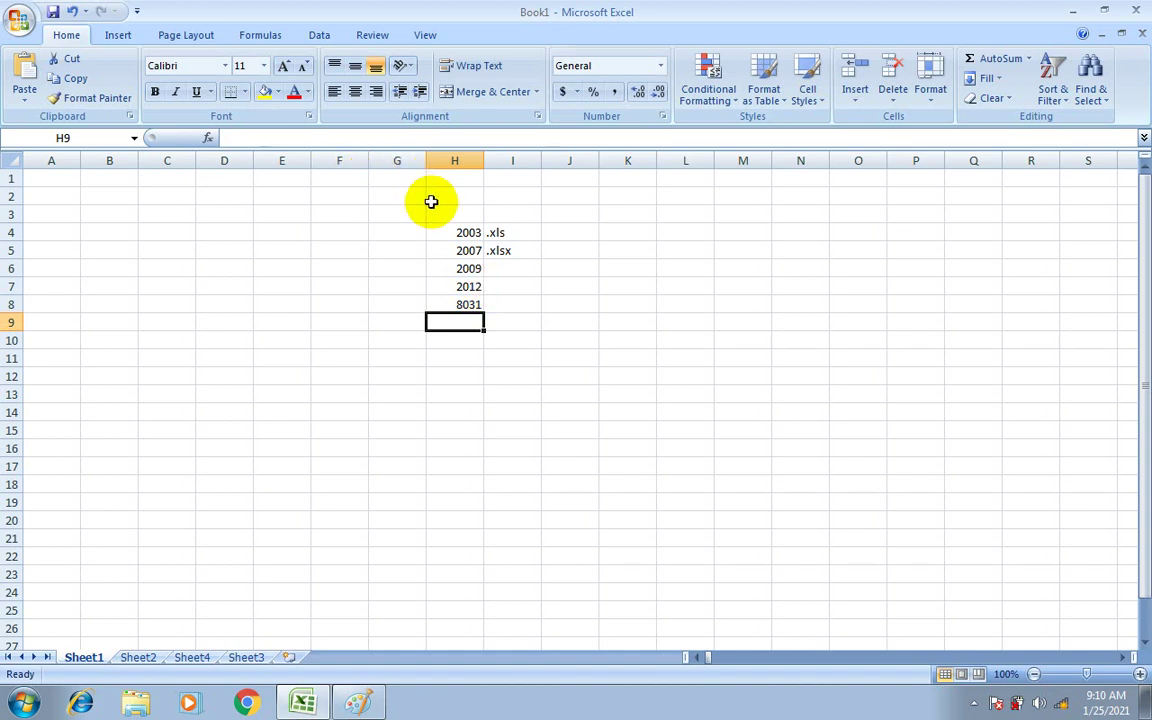
# Examine the parts of H8's SUM formula in the formula bar, including the range H4:H7.
pyautogui.click(489, 360)
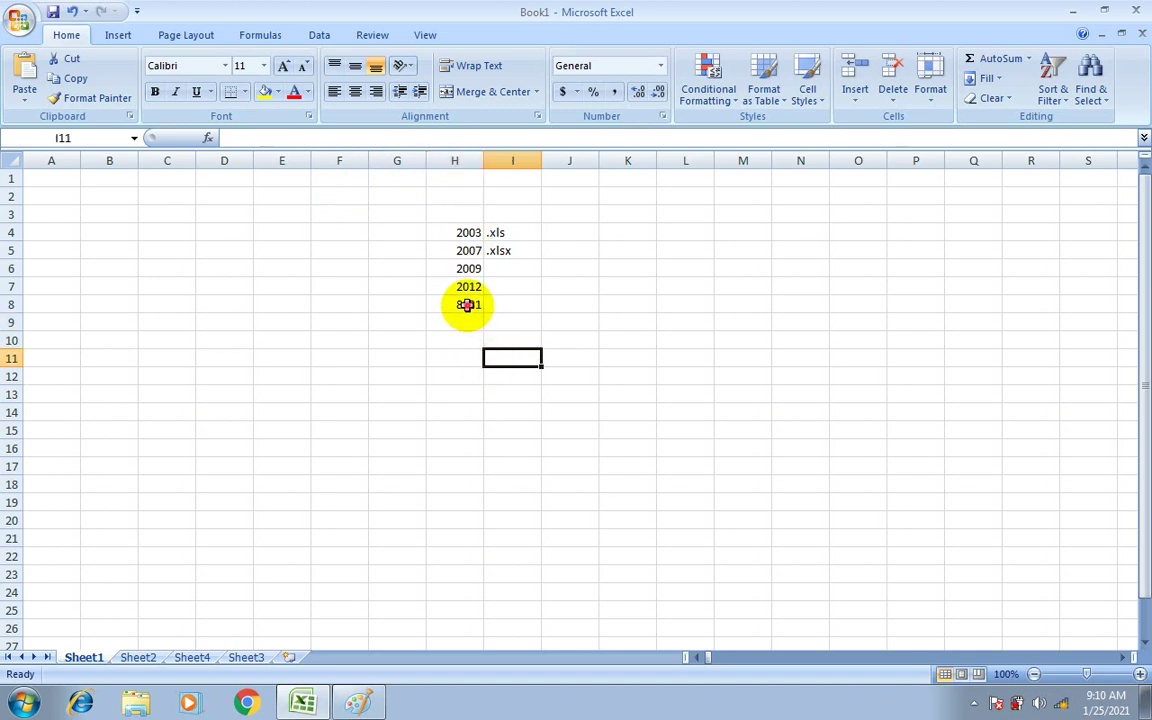
pyautogui.click(463, 304)
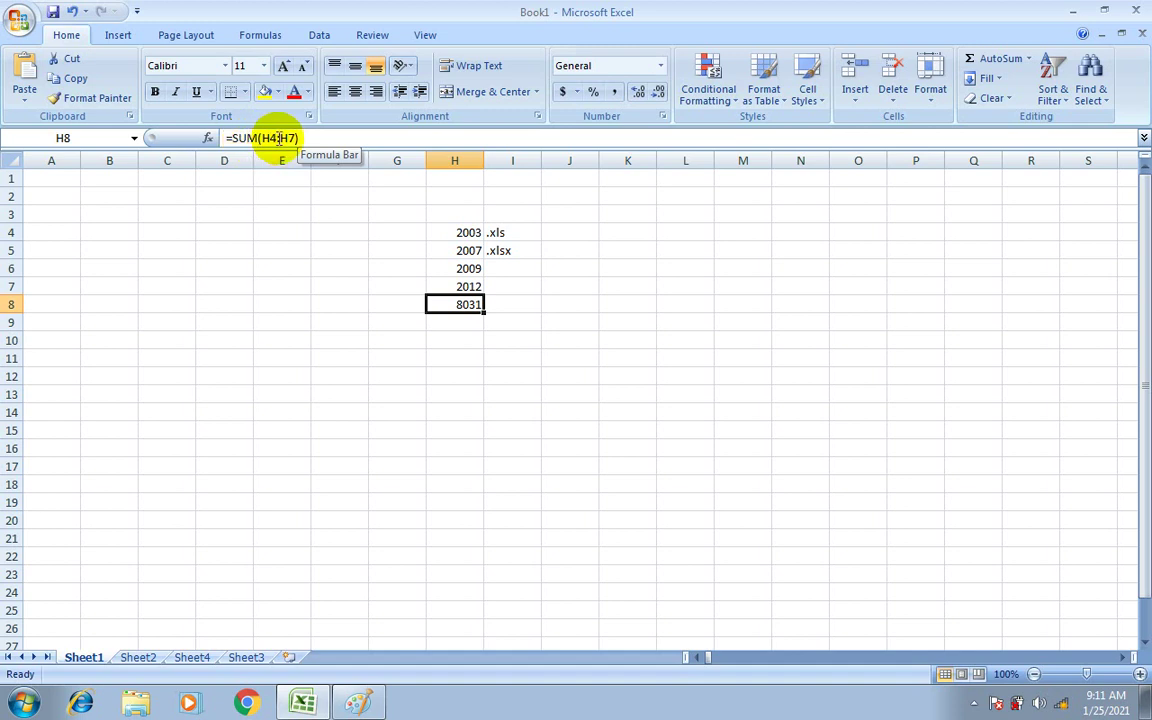
pyautogui.click(275, 138)
pyautogui.doubleClick(270, 138)
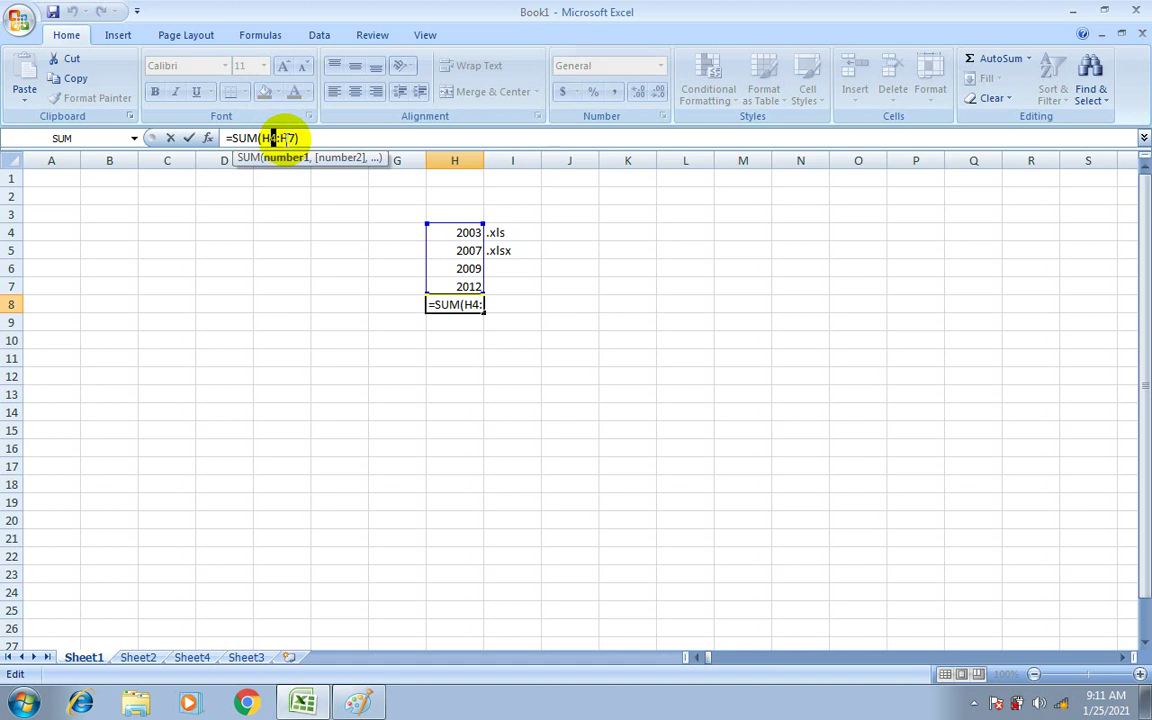
pyautogui.click(279, 138)
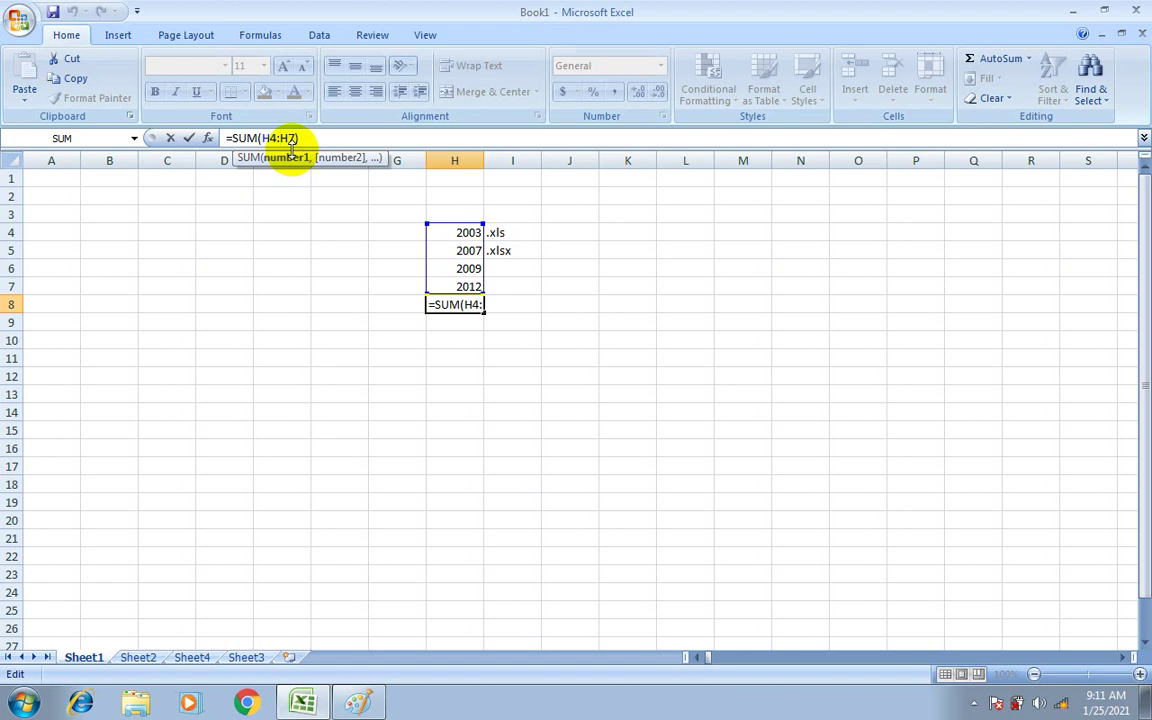
pyautogui.click(231, 138)
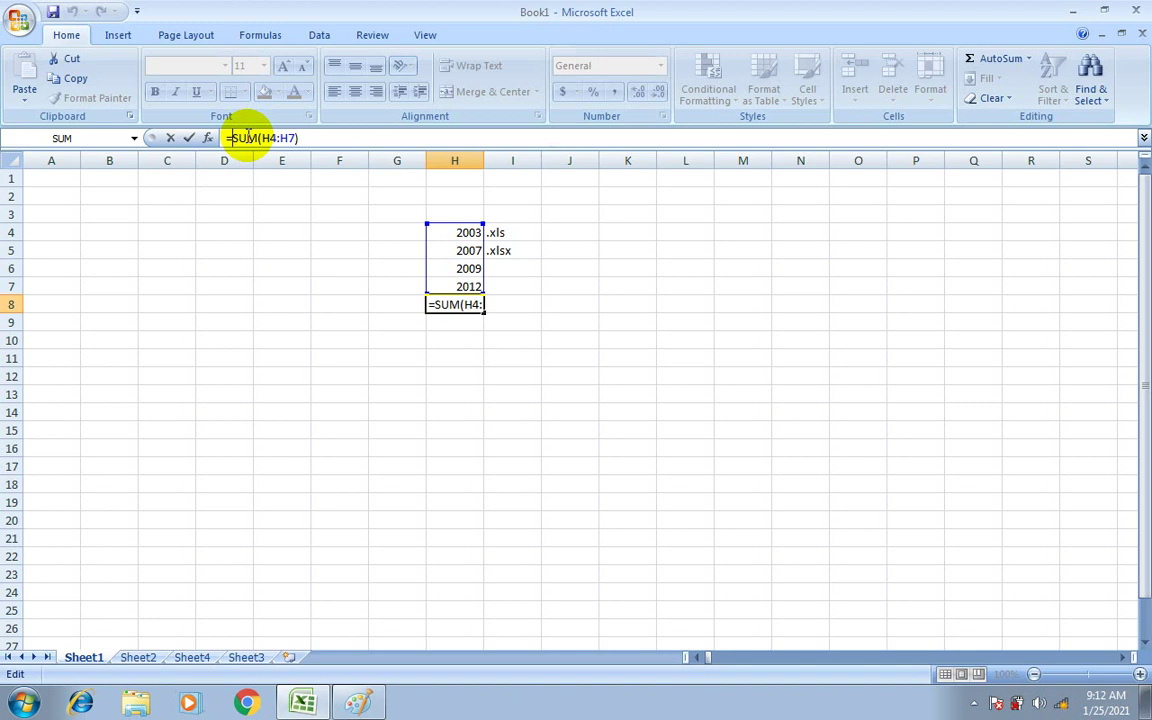
# Insert the reference E4 before SUM in H8's formula, and dismiss the Save As dialog without saving.
pyautogui.click(303, 234)
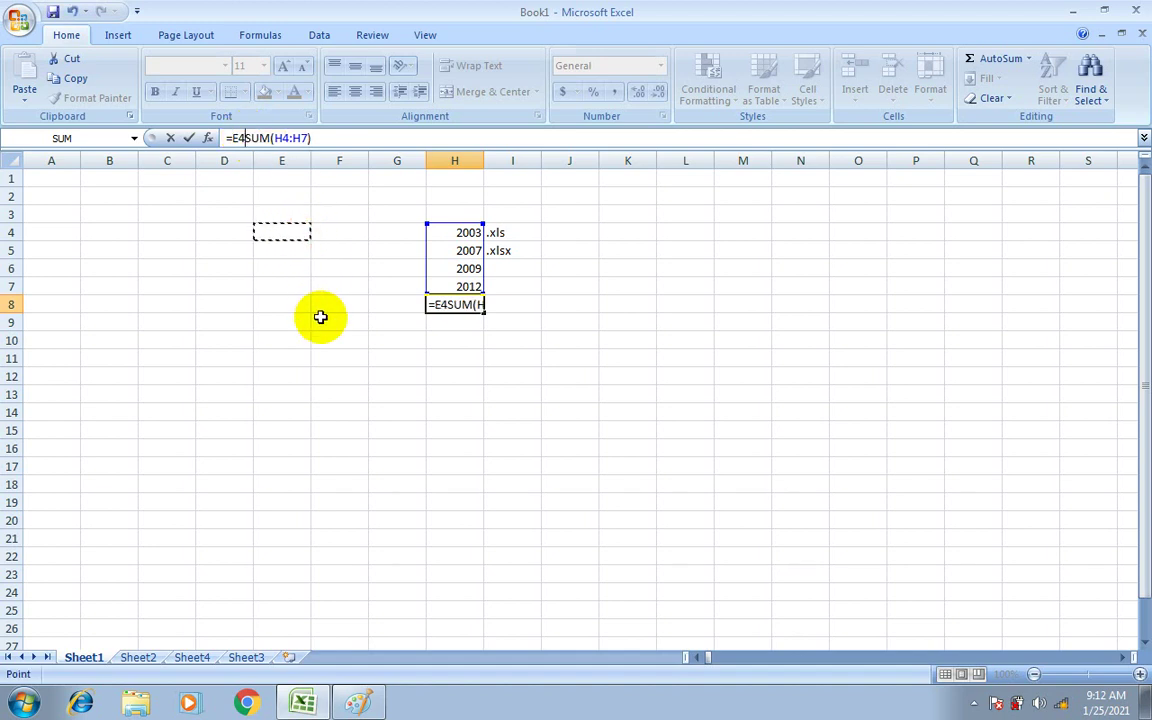
pyautogui.hotkey('ctrl', 'Return')
pyautogui.hotkey('ctrl', 's')
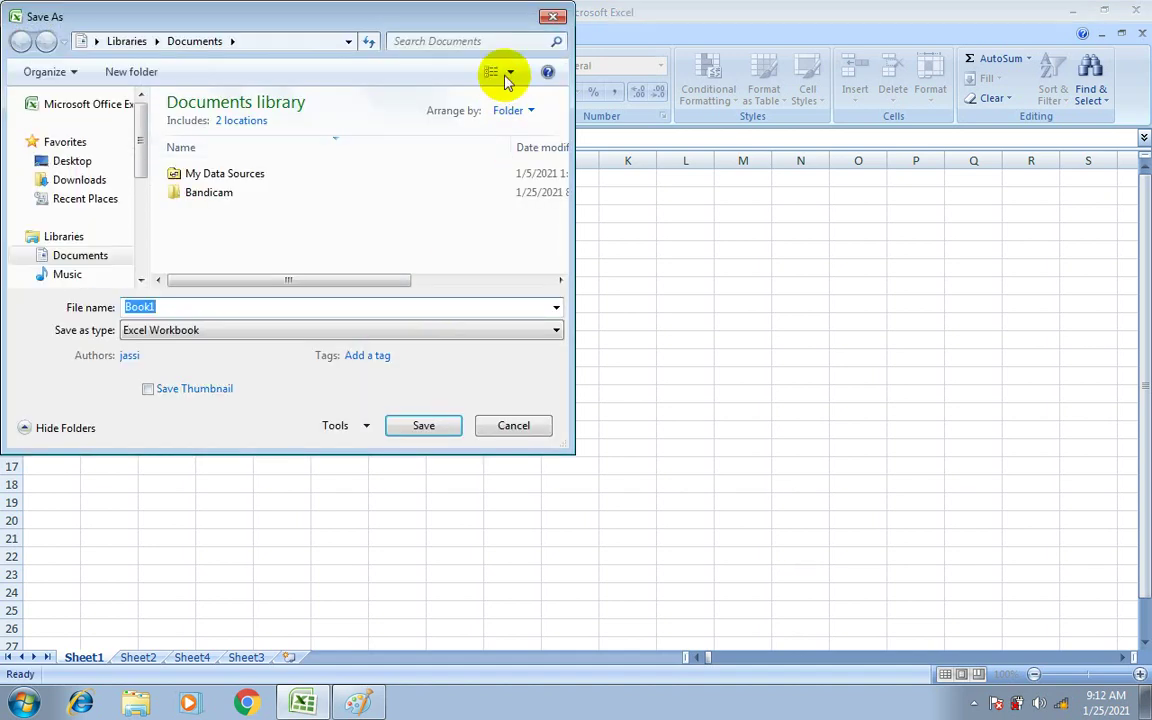
pyautogui.click(550, 17)
pyautogui.click(495, 444)
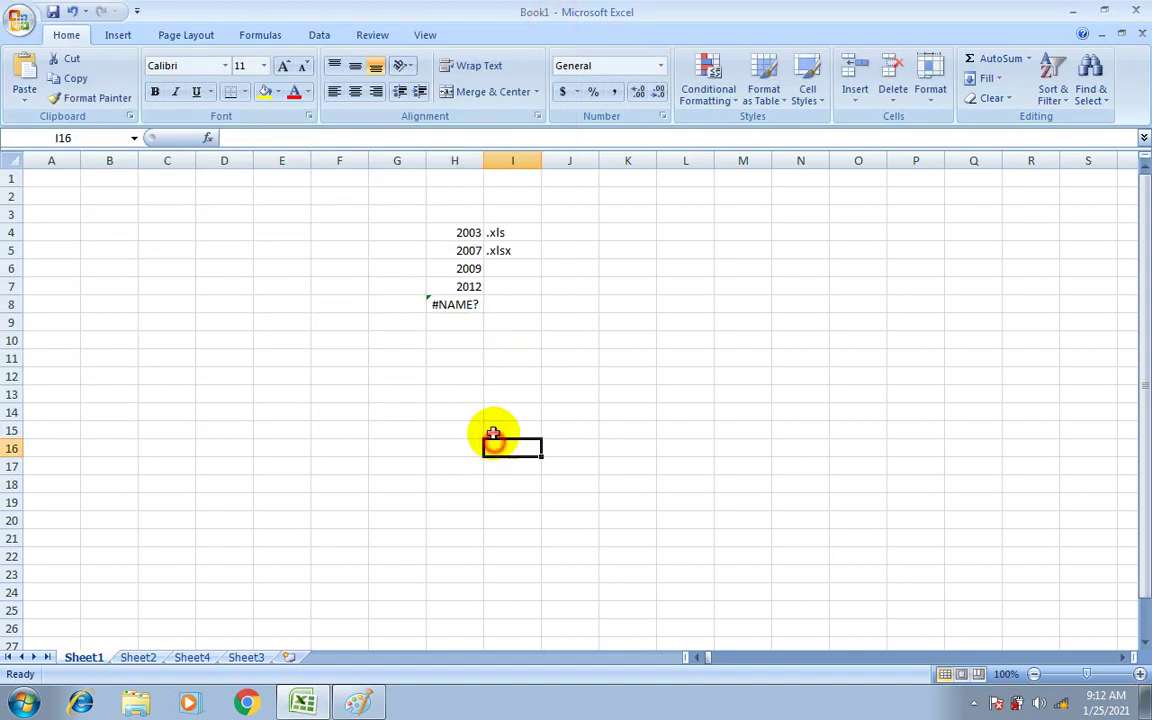
pyautogui.click(452, 304)
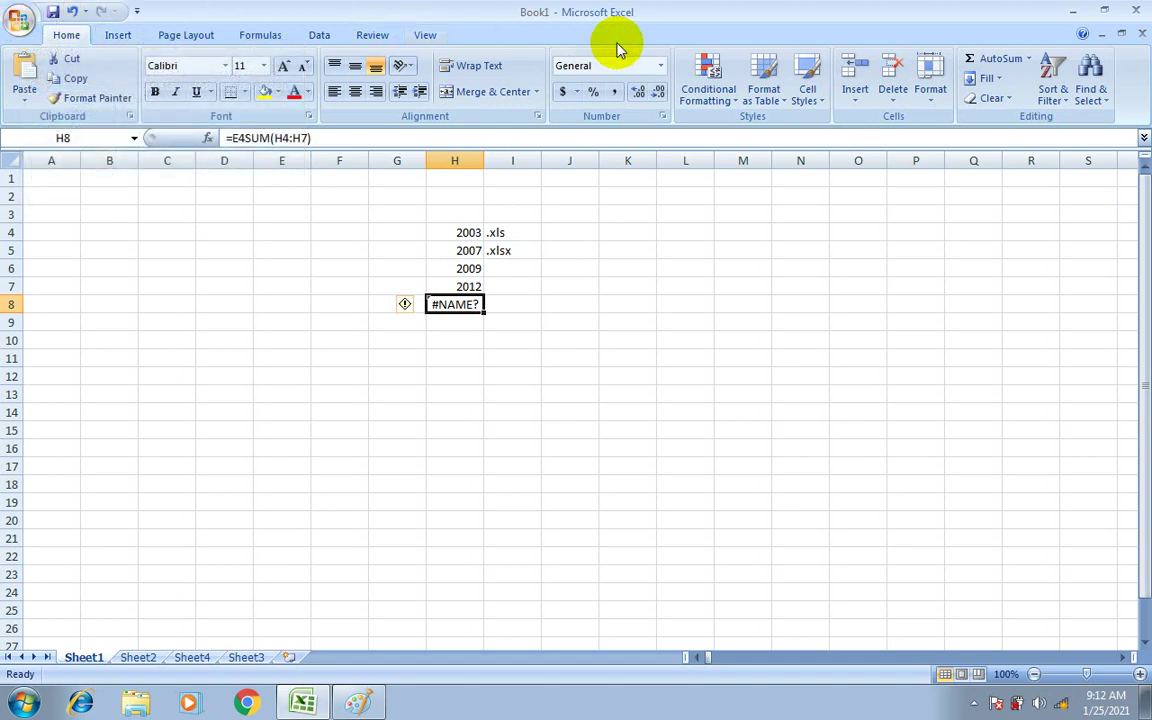
# Review the file commands, the Prepare options with the Encrypt Document dialog, and the list of recent documents.
pyautogui.click(20, 18)
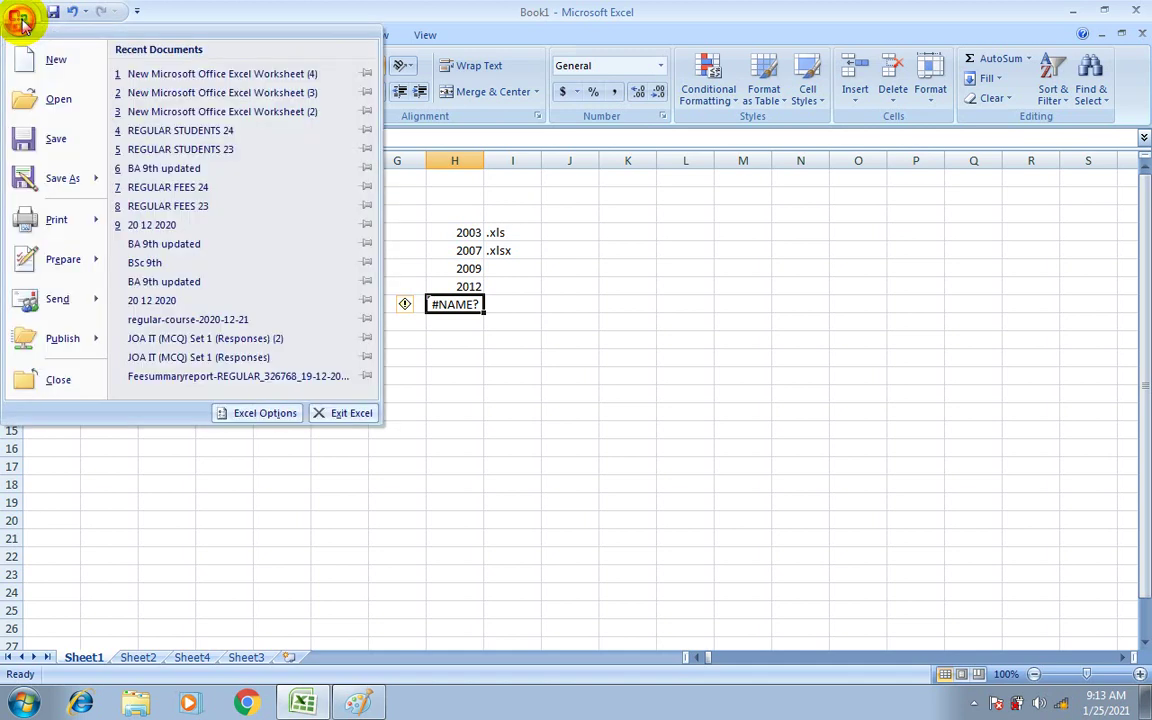
pyautogui.click(52, 72)
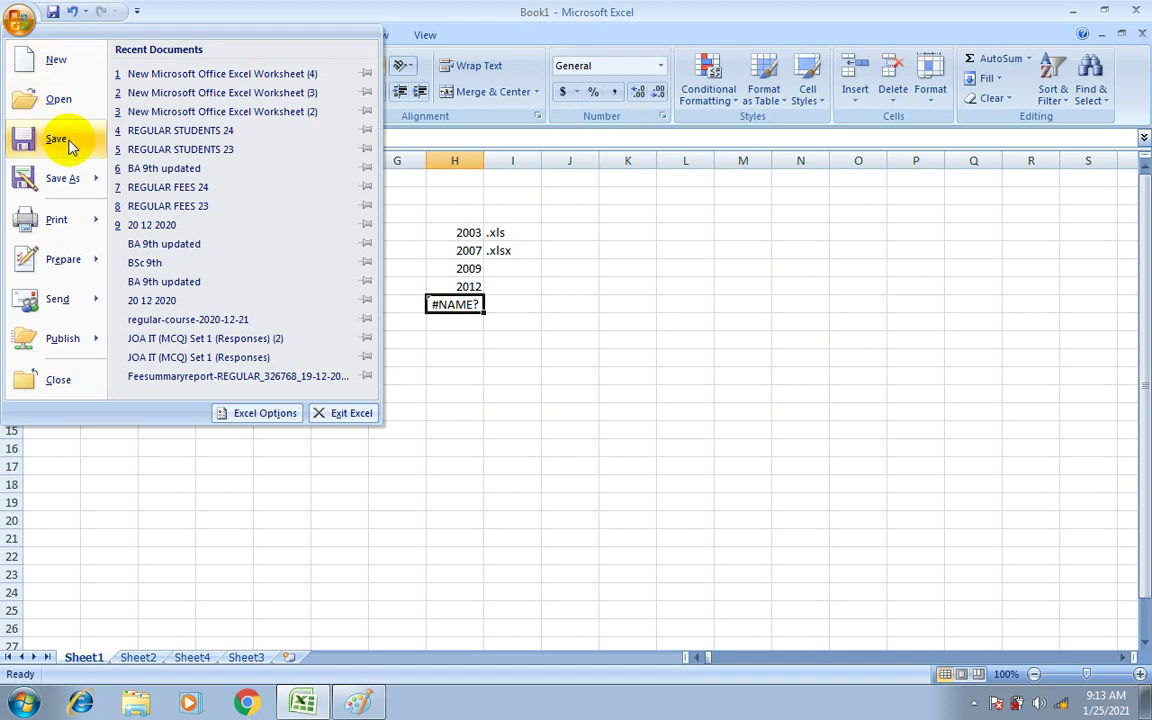
pyautogui.moveTo(72, 190)
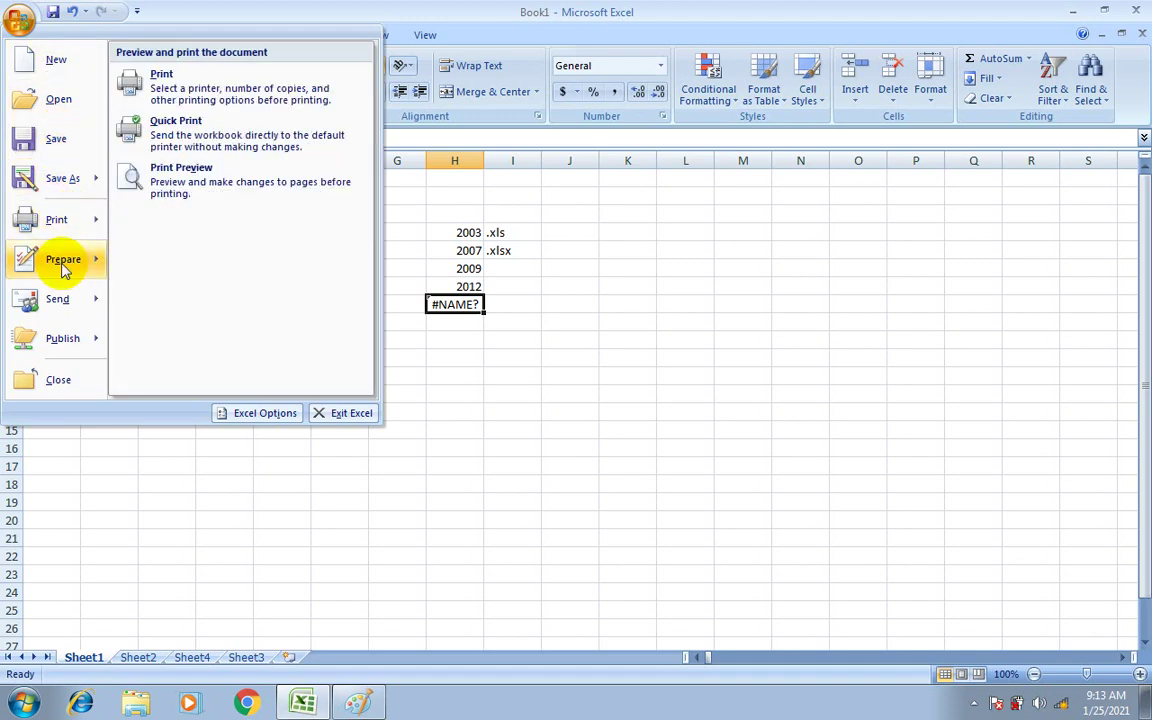
pyautogui.moveTo(63, 262)
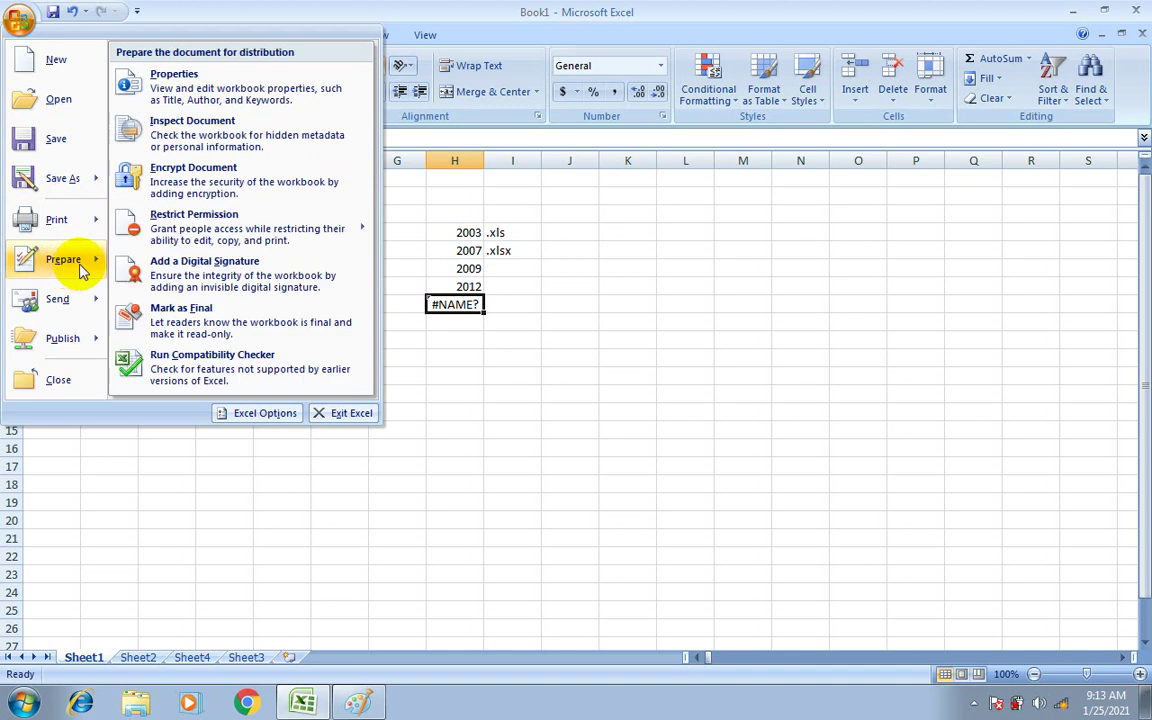
pyautogui.click(157, 180)
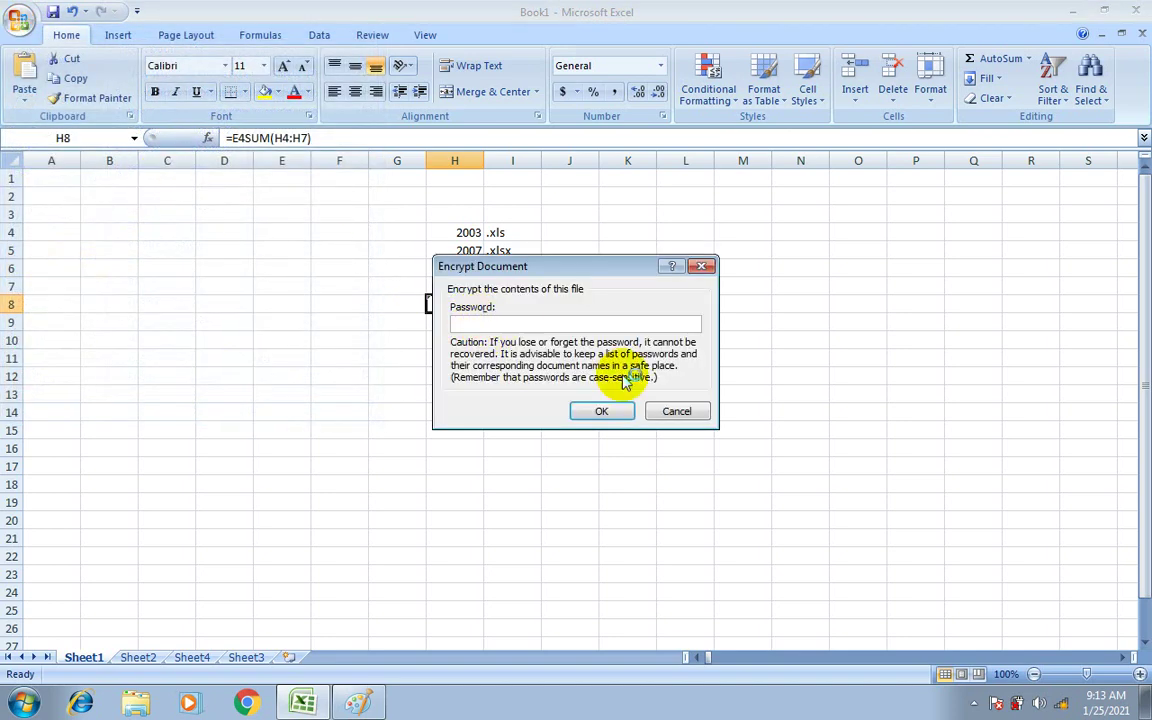
pyautogui.click(676, 411)
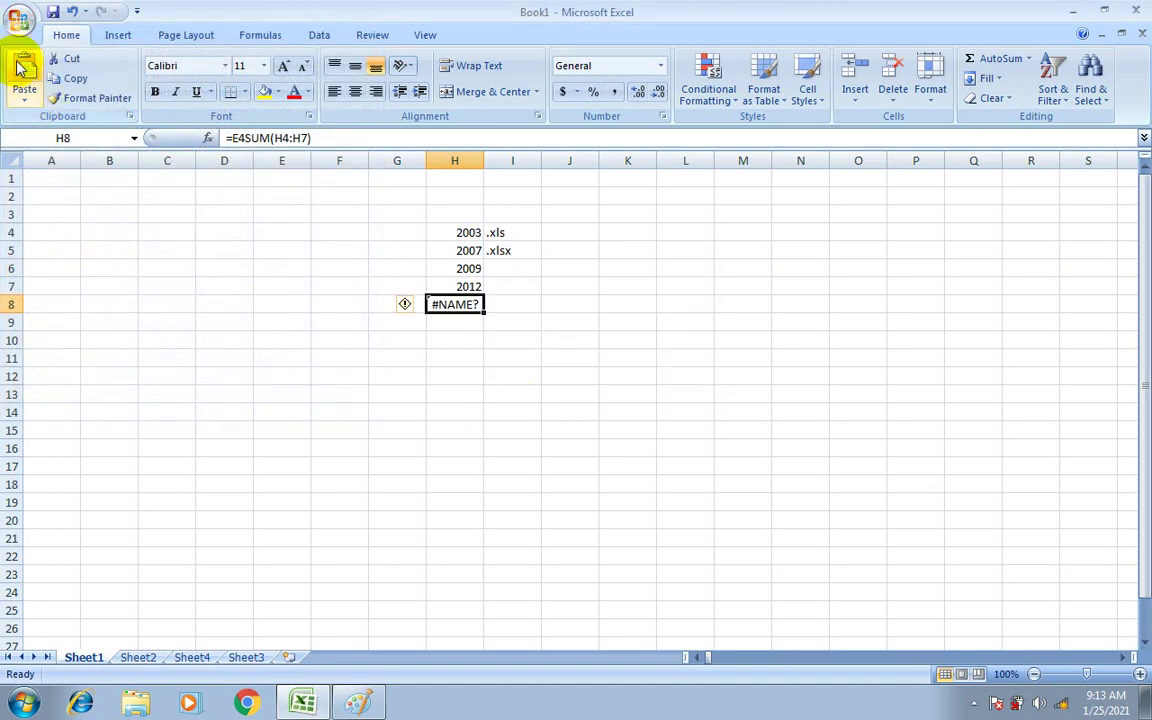
pyautogui.click(18, 18)
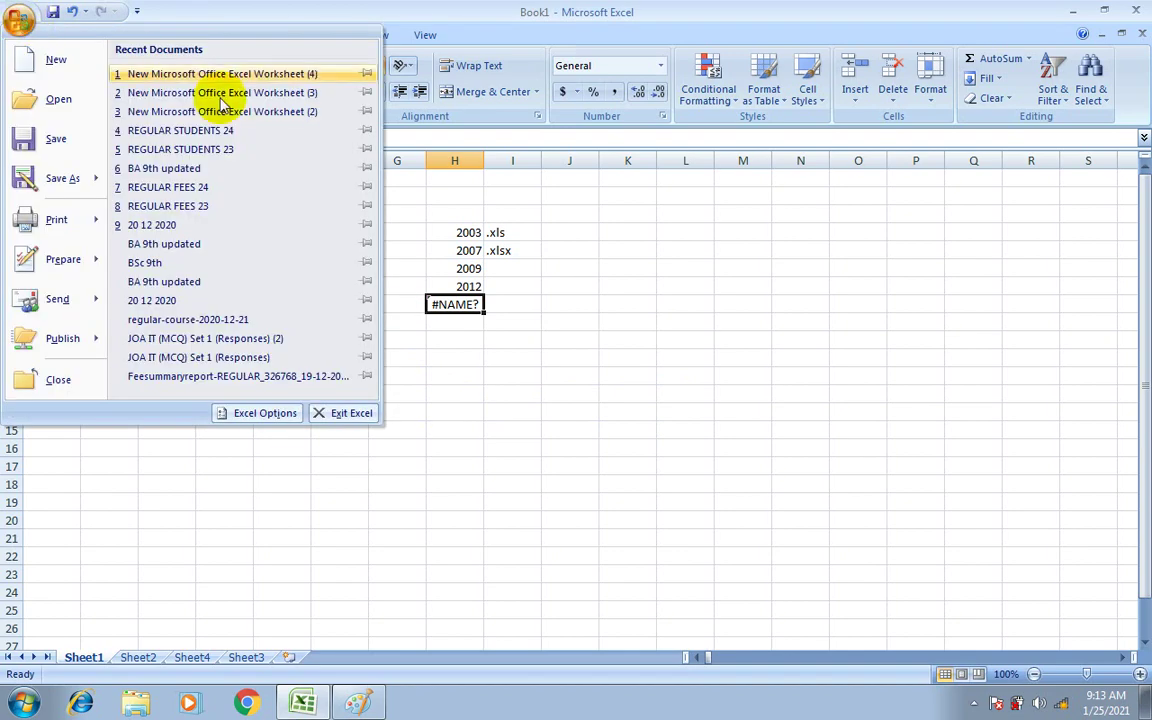
pyautogui.click(580, 245)
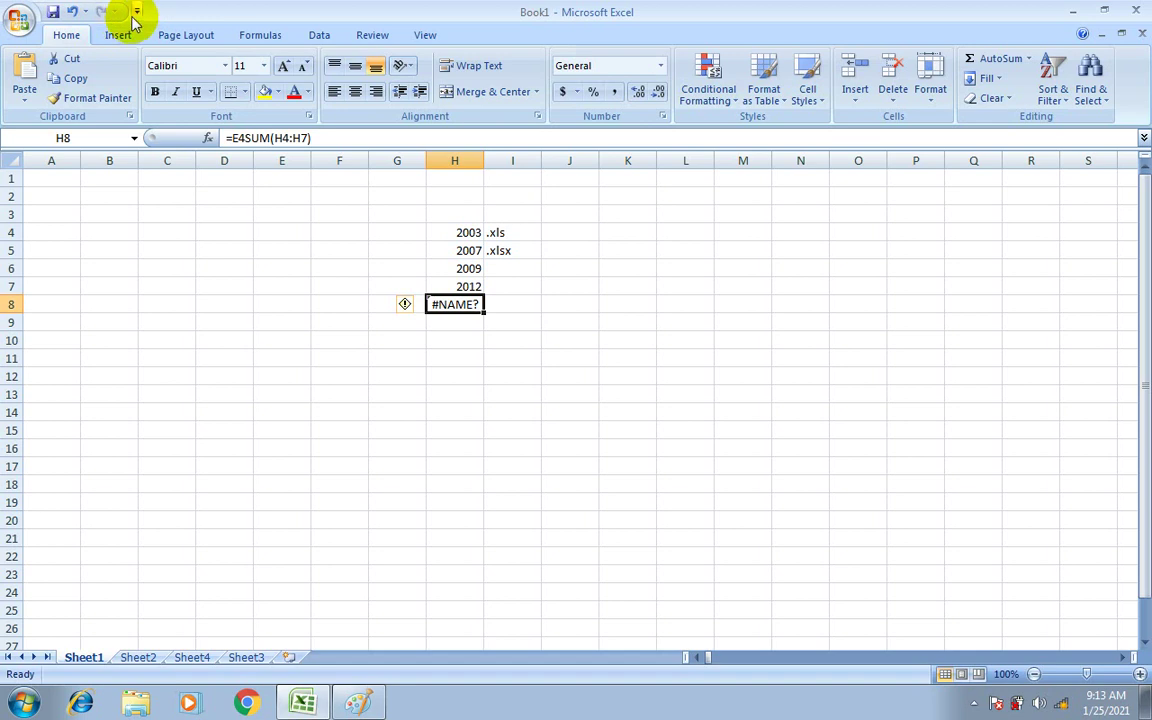
pyautogui.rightClick(772, 9)
pyautogui.click(727, 27)
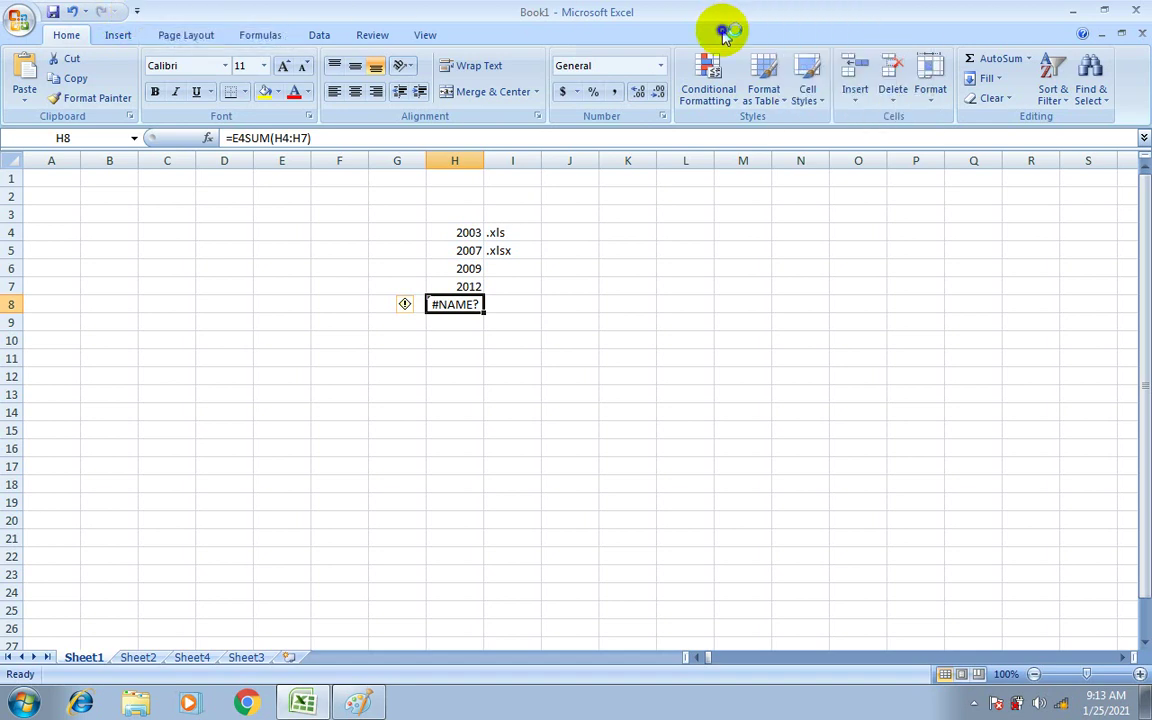
# Show the Quick Access Toolbar below the ribbon, and return it to above the ribbon.
pyautogui.rightClick(728, 31)
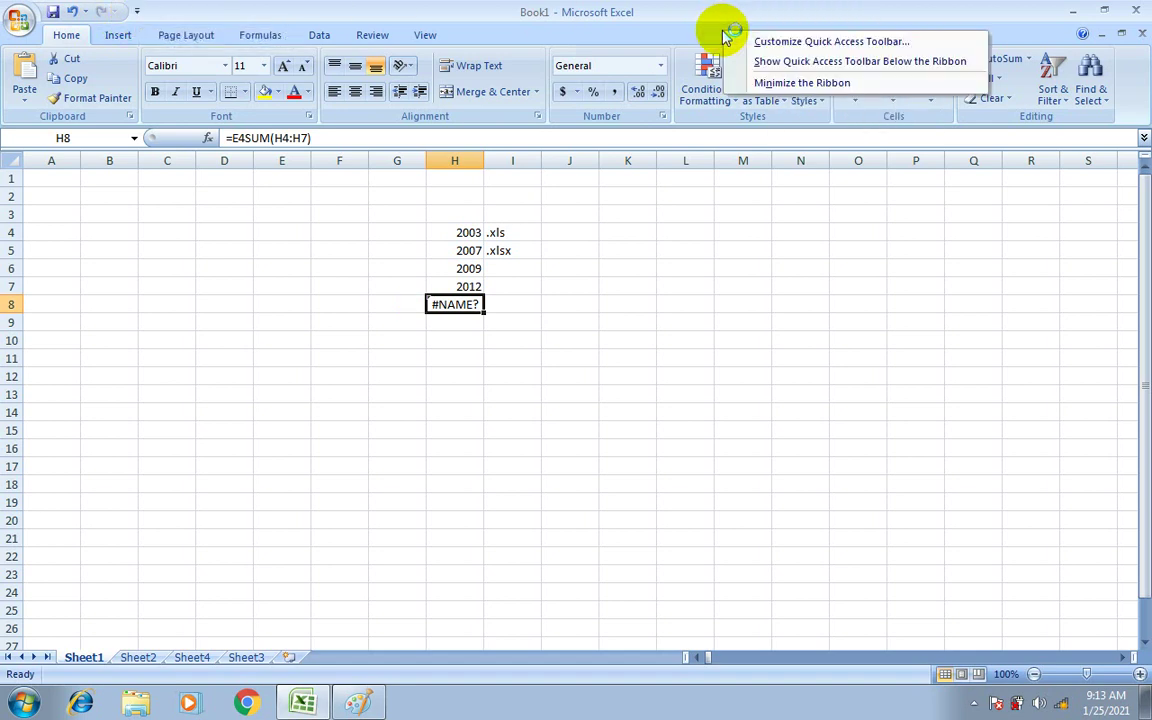
pyautogui.click(770, 68)
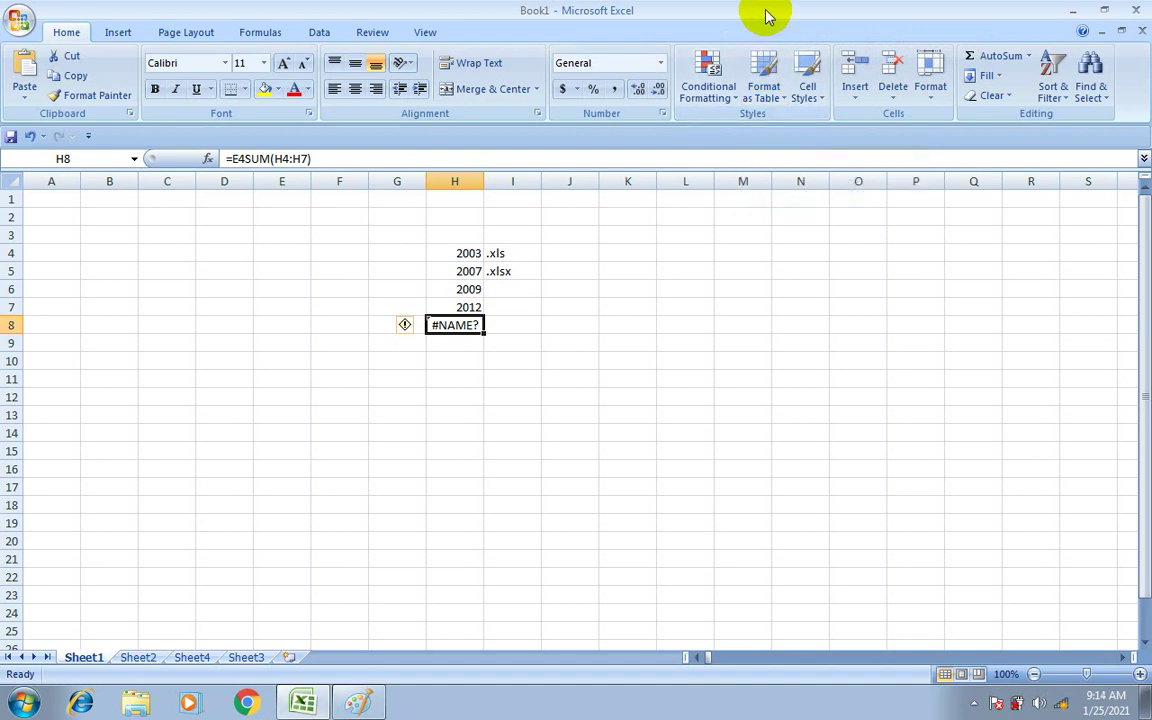
pyautogui.rightClick(766, 14)
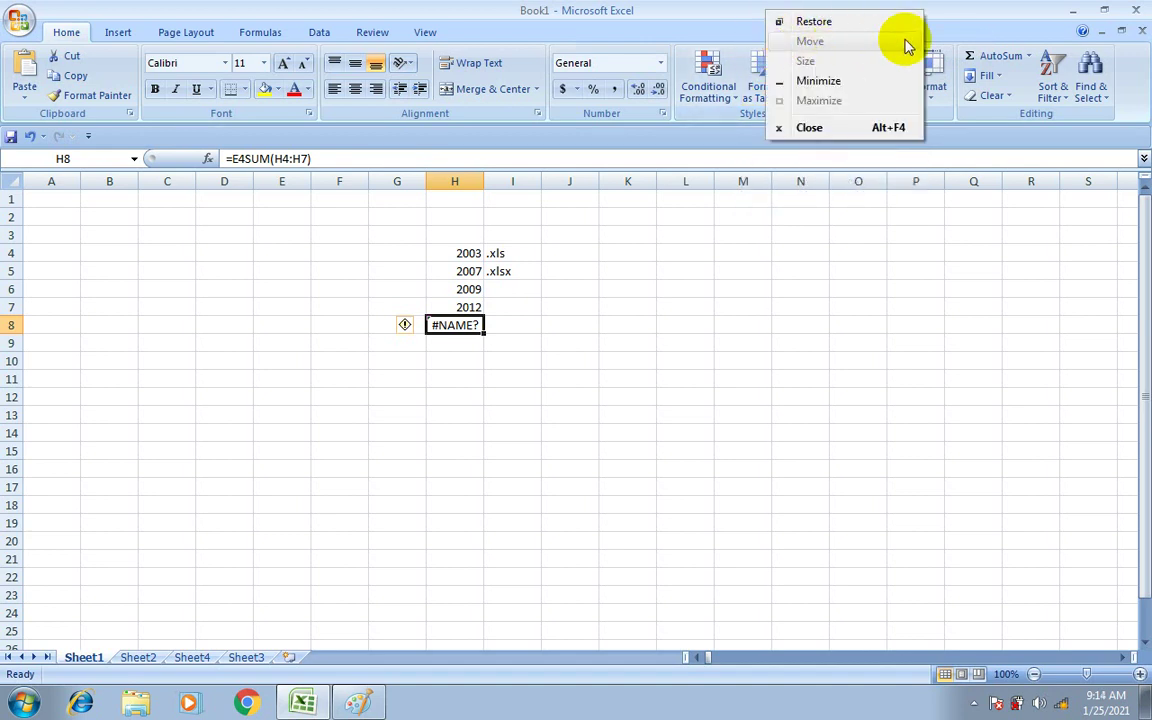
pyautogui.click(940, 35)
pyautogui.rightClick(940, 35)
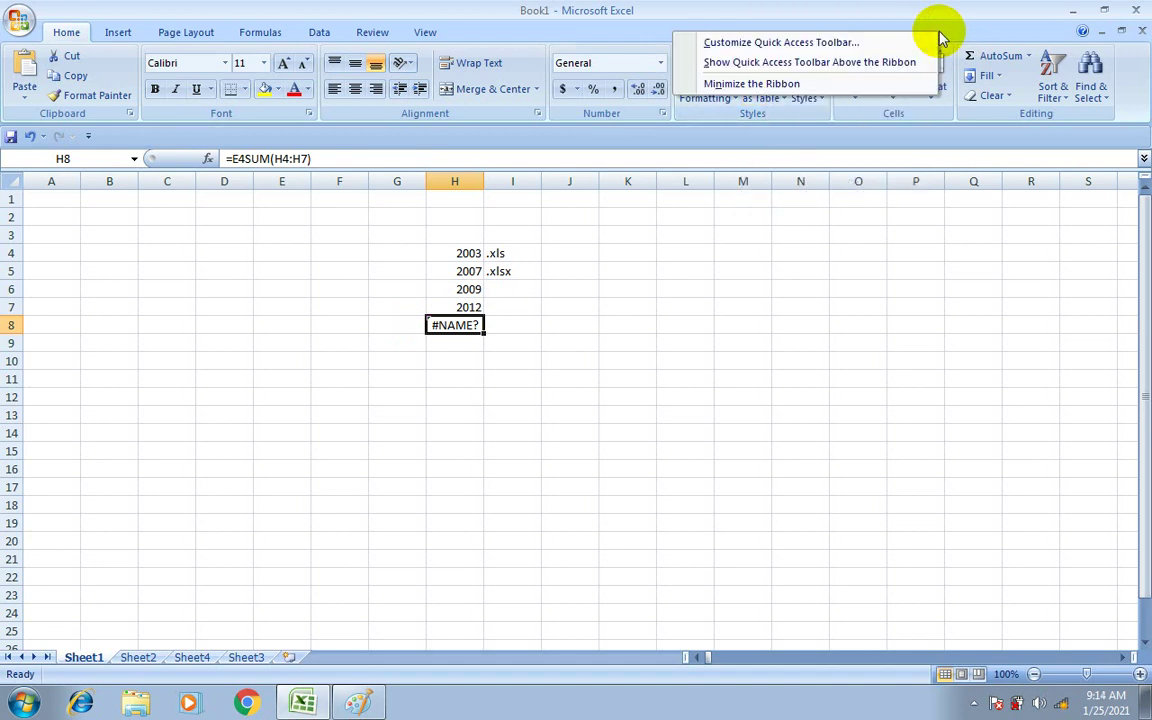
pyautogui.click(765, 63)
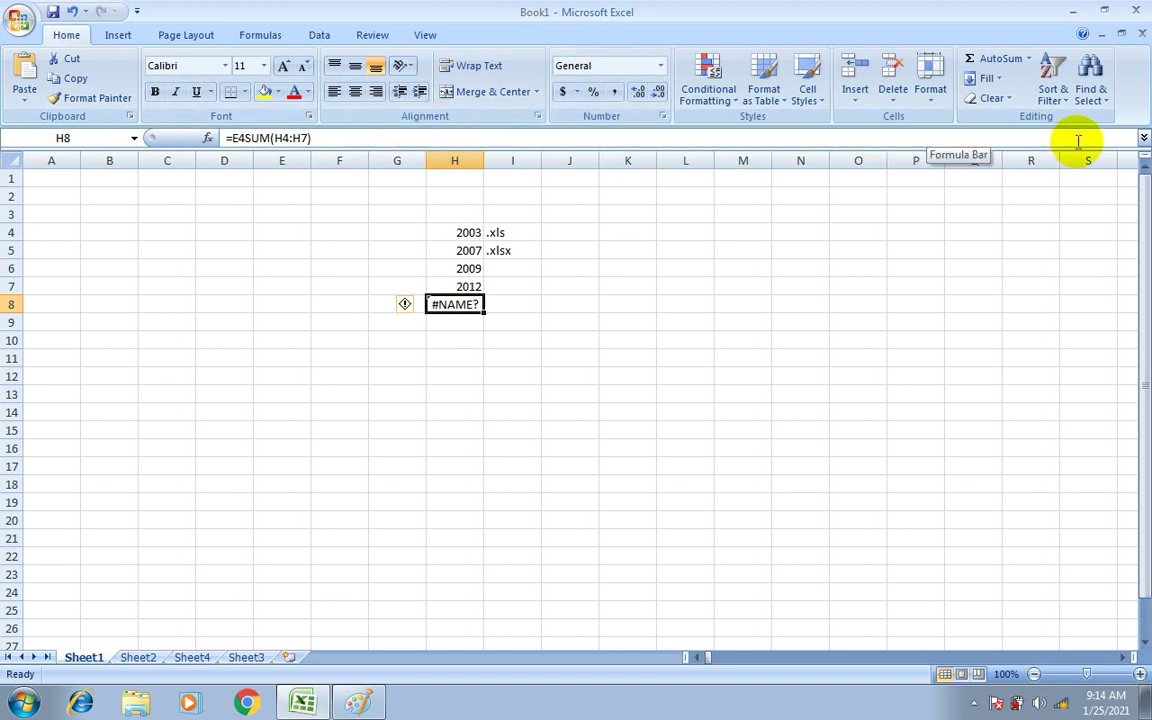
# Examine the Insert, Page Layout and Formulas commands, including the AutoSum options and the Engineering and Information functions under More Functions.
pyautogui.click(119, 37)
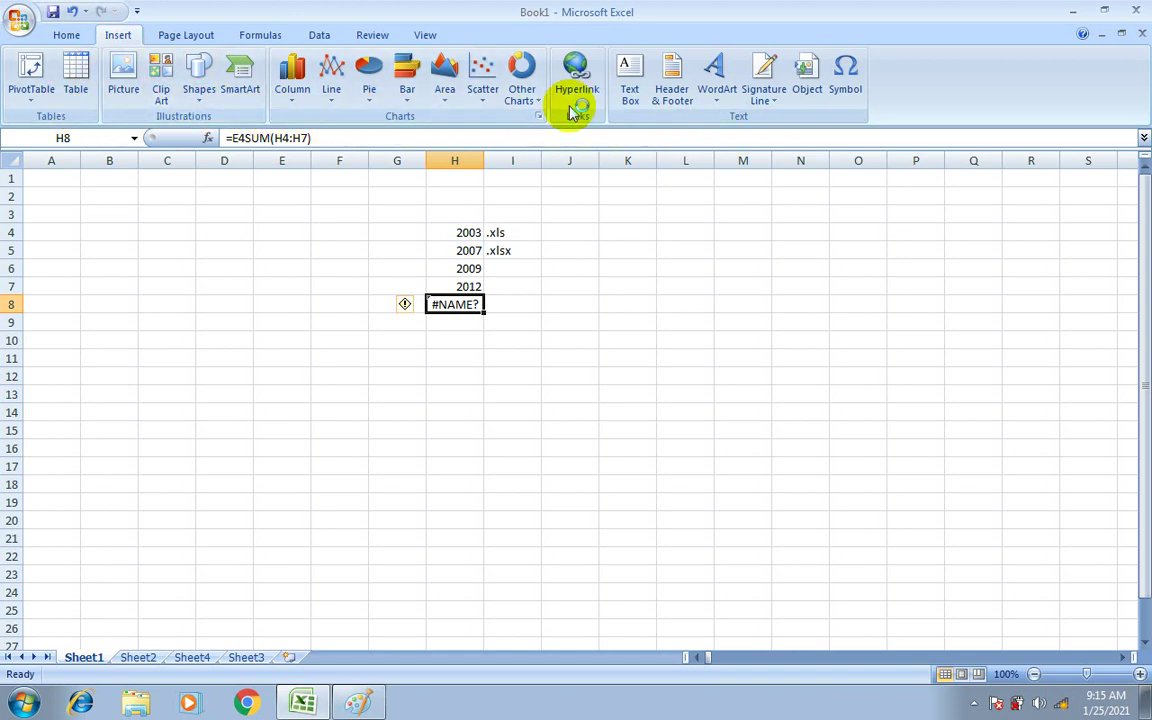
pyautogui.click(187, 37)
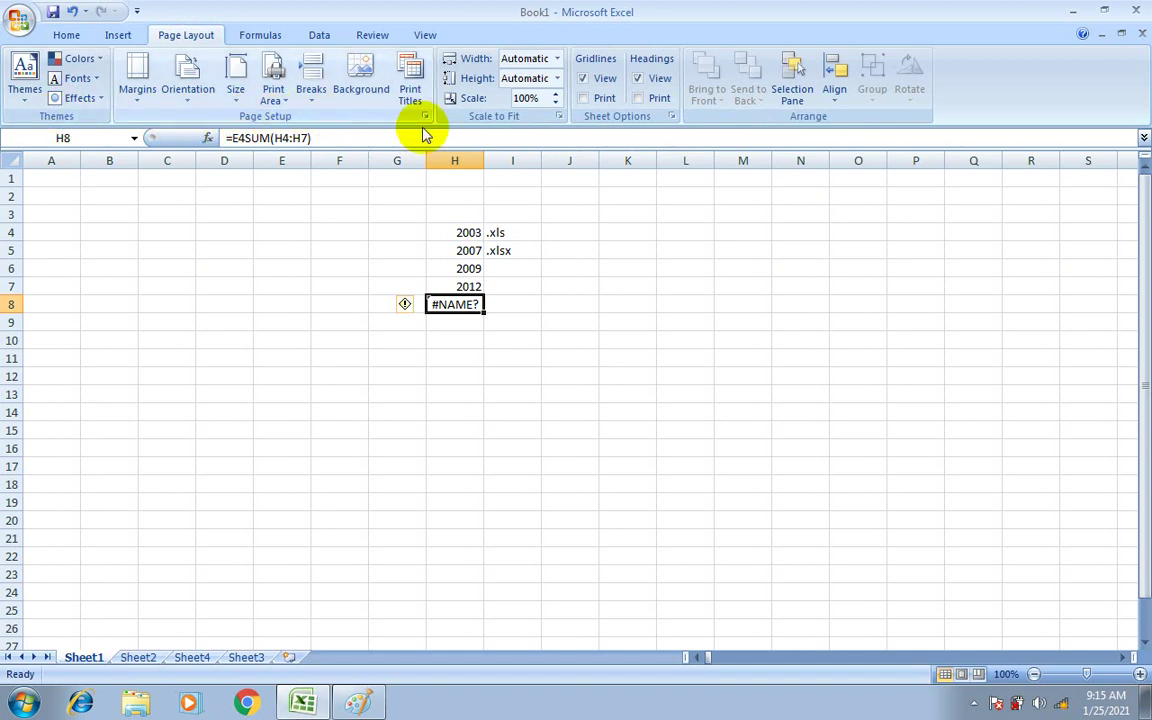
pyautogui.click(259, 36)
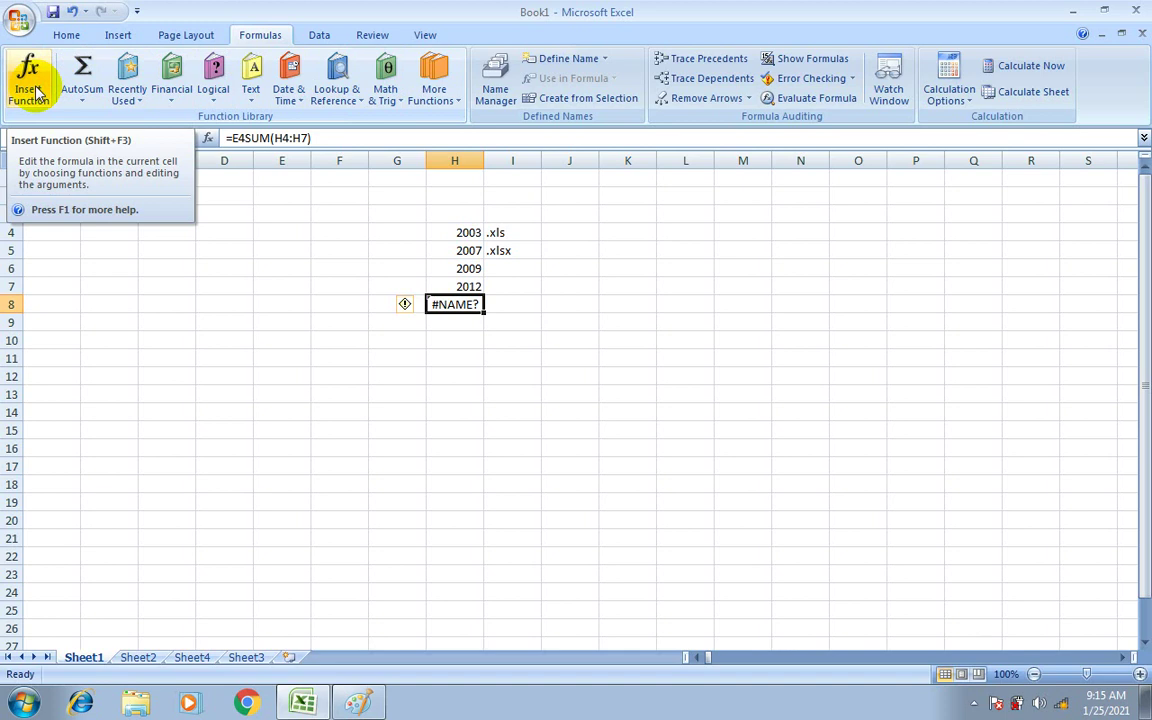
pyautogui.click(84, 101)
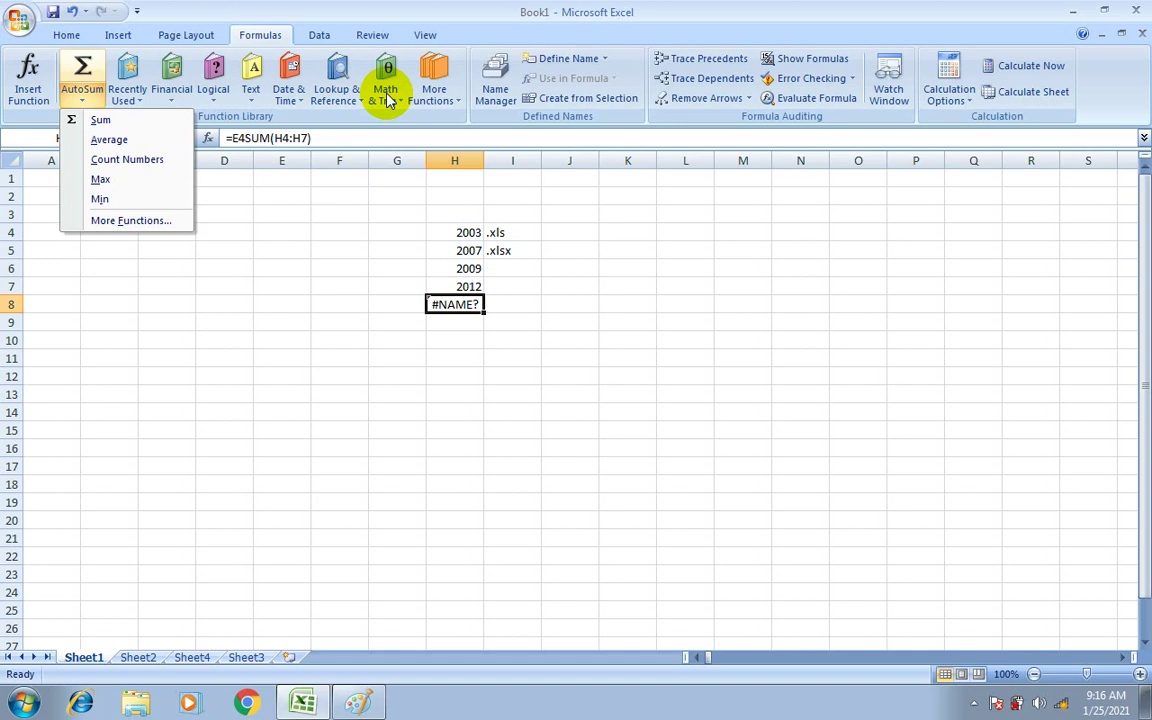
pyautogui.click(441, 97)
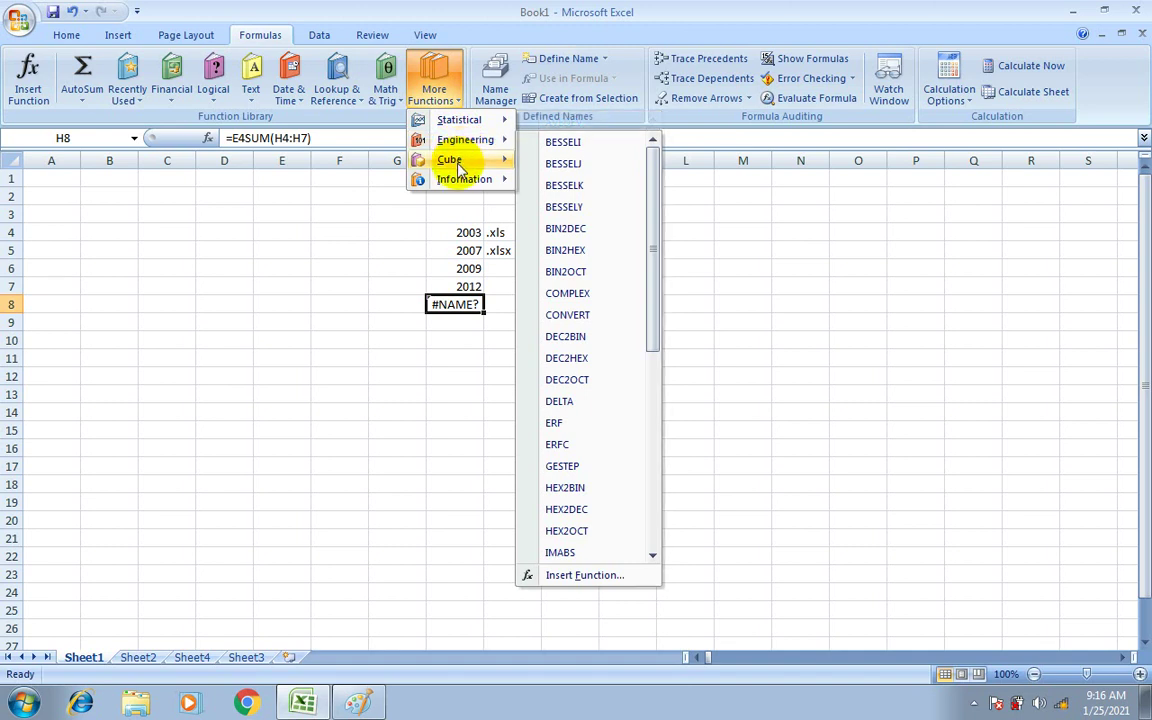
pyautogui.moveTo(455, 178)
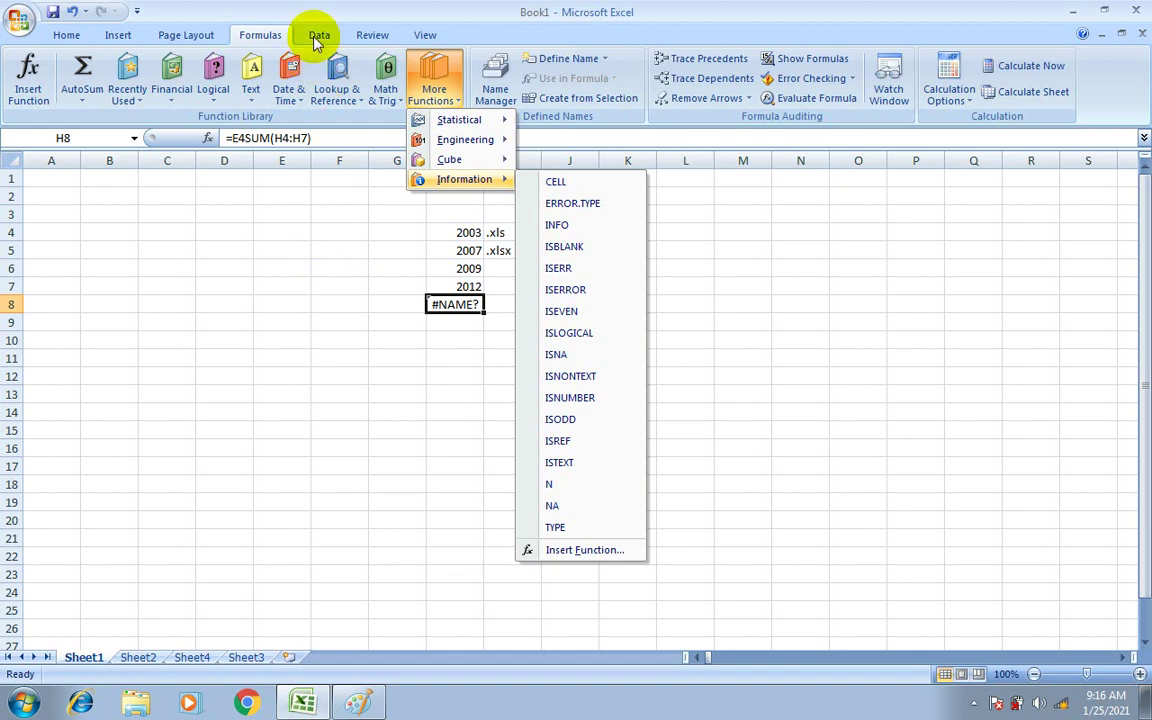
pyautogui.click(262, 36)
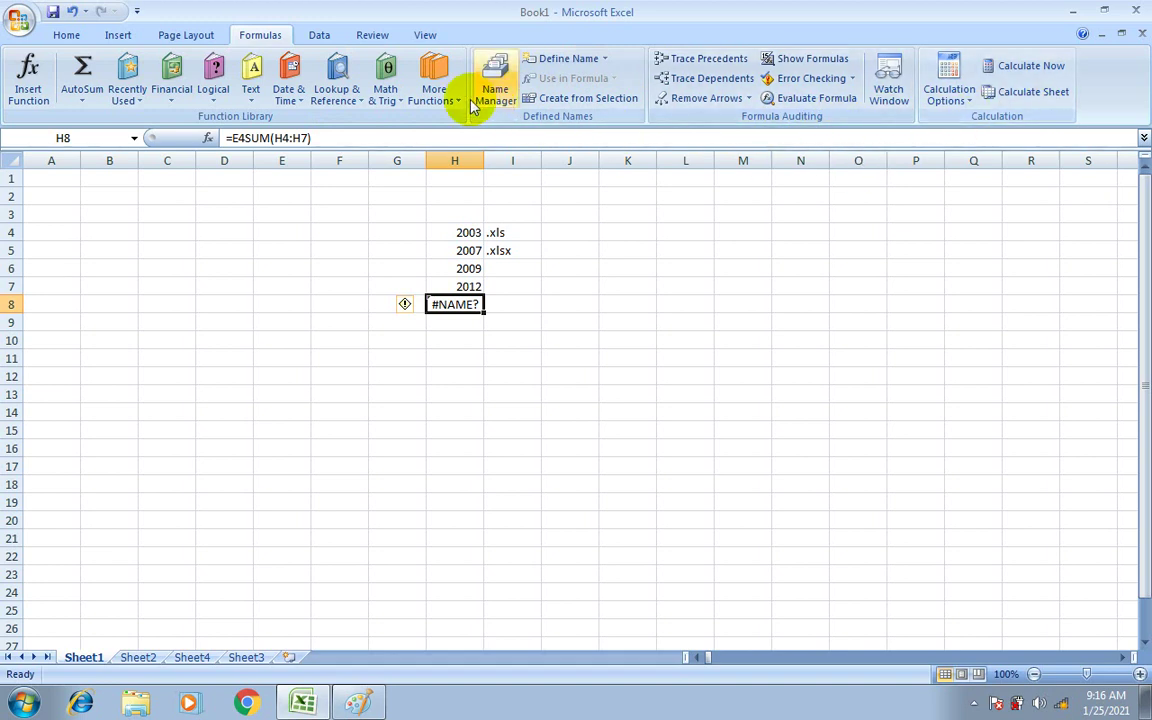
# Examine the Data, Review and View commands, and recap the Home, Insert, Page Layout, Formulas and Data command sets.
pyautogui.click(320, 37)
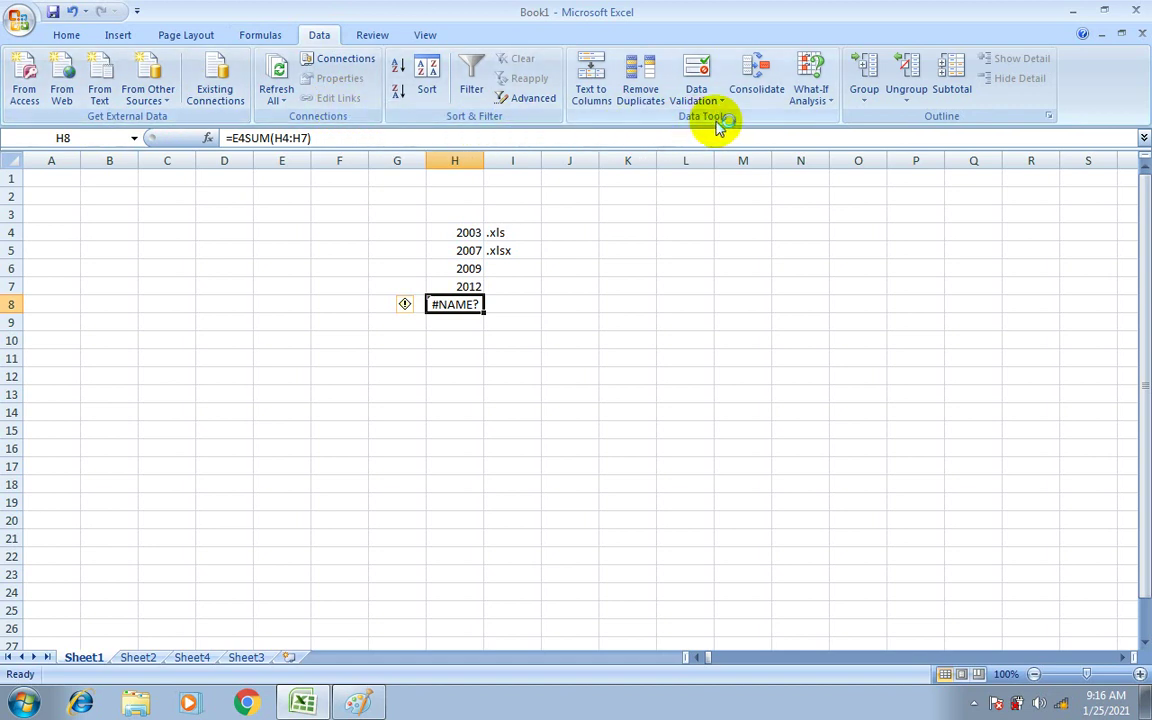
pyautogui.click(383, 37)
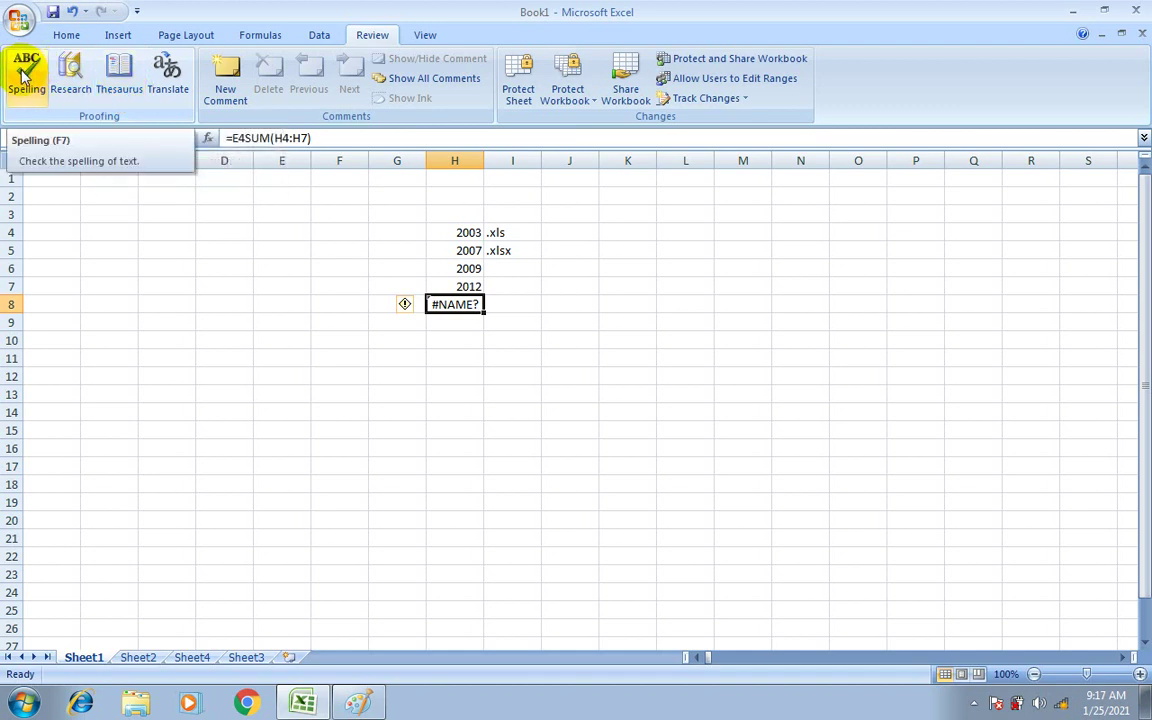
pyautogui.click(430, 34)
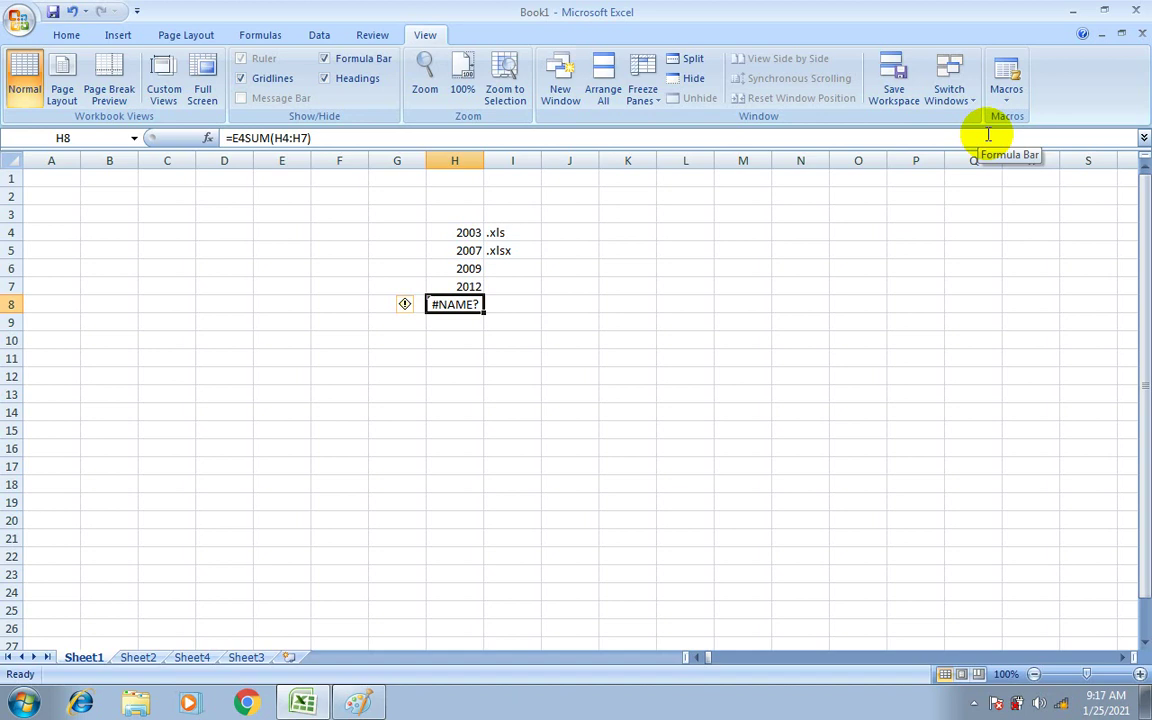
pyautogui.click(62, 36)
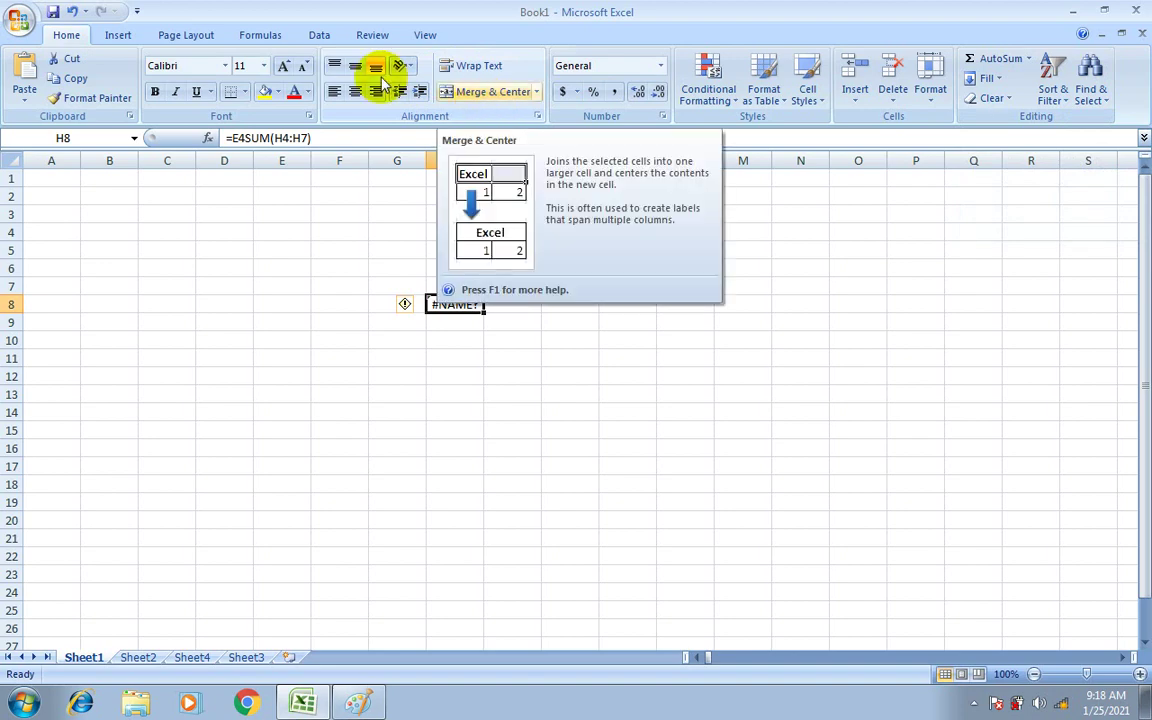
pyautogui.click(117, 34)
pyautogui.click(185, 34)
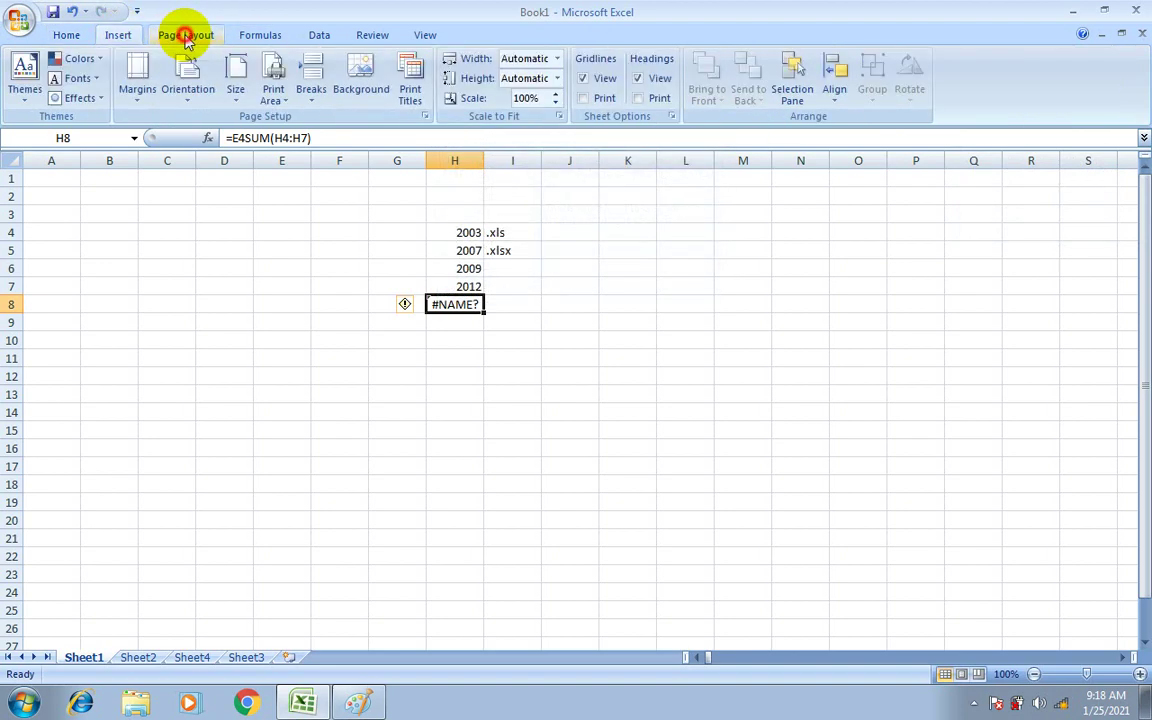
pyautogui.click(259, 34)
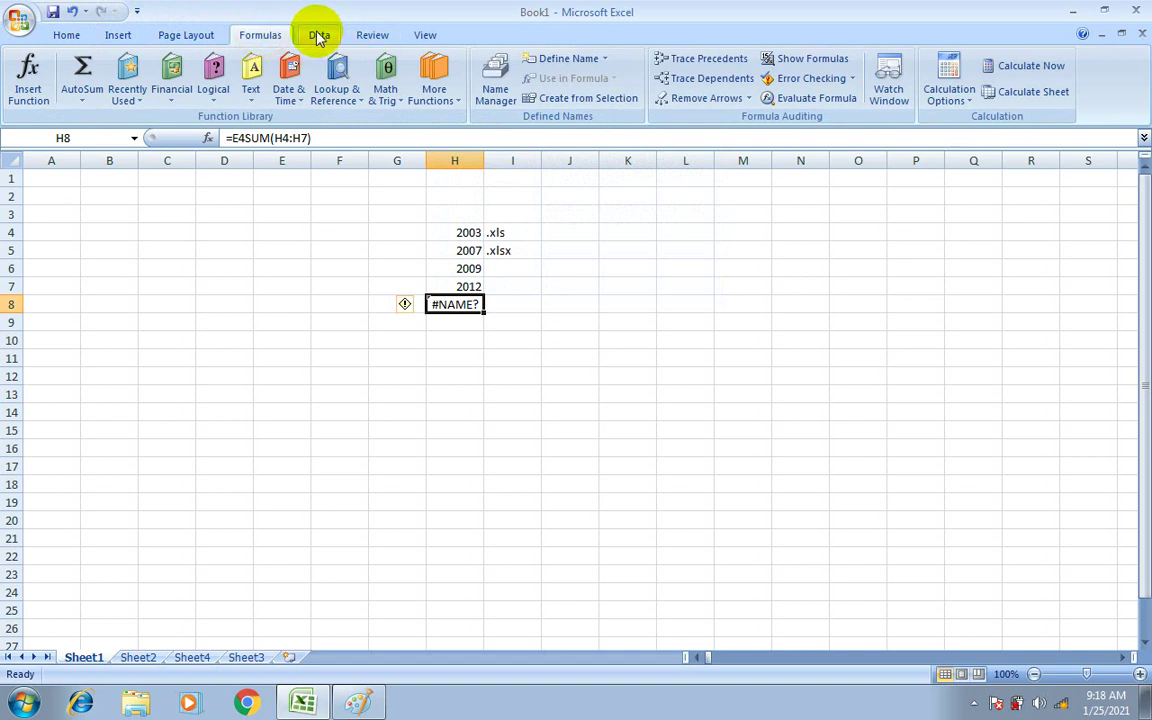
pyautogui.click(318, 35)
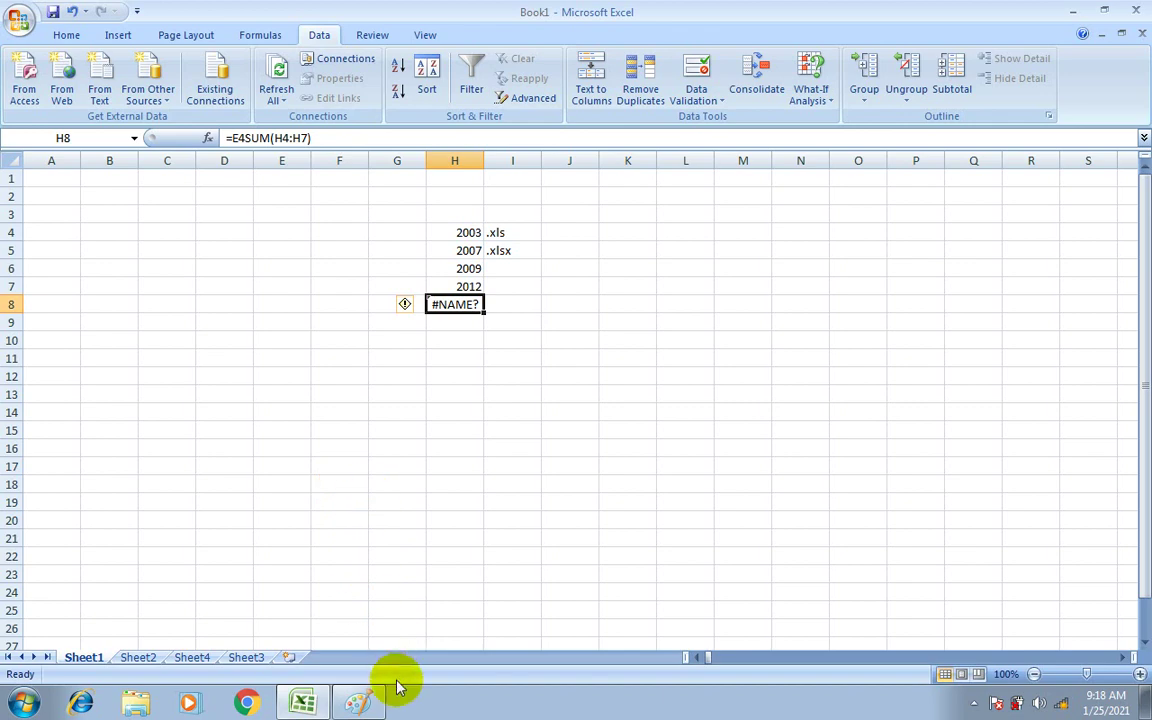
# Switch to Paint to view the handwritten XFD column calculation, and return to the Excel workbook.
pyautogui.click(357, 700)
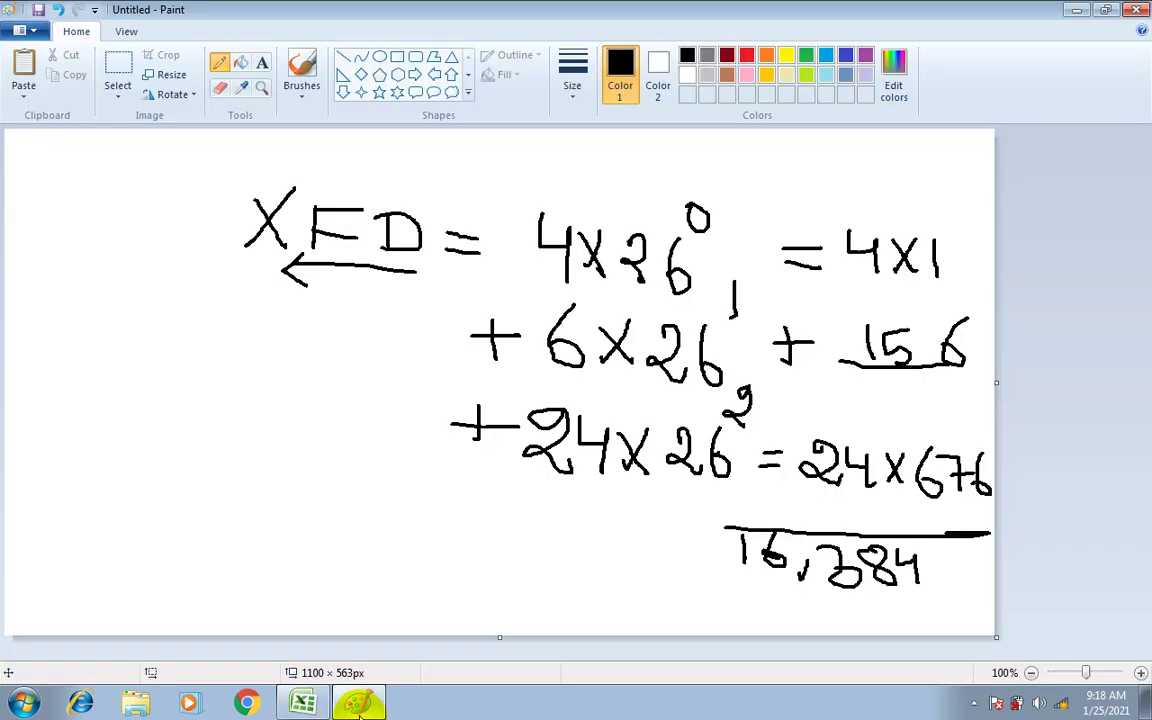
pyautogui.click(305, 704)
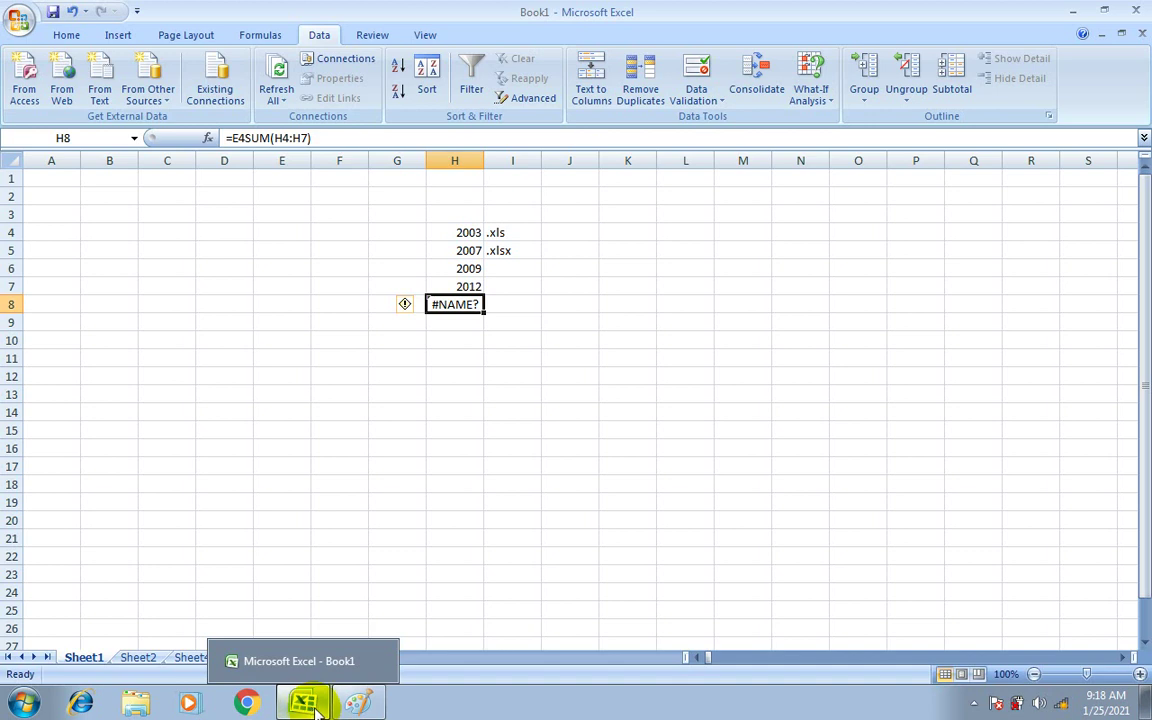
pyautogui.click(974, 705)
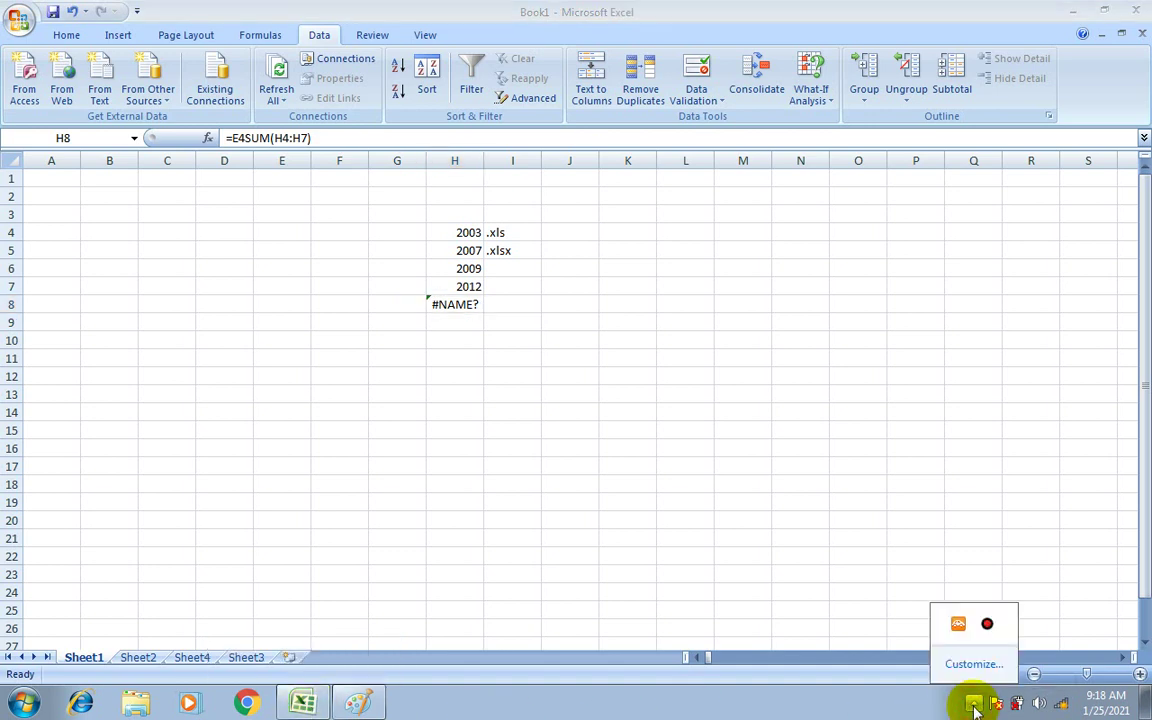